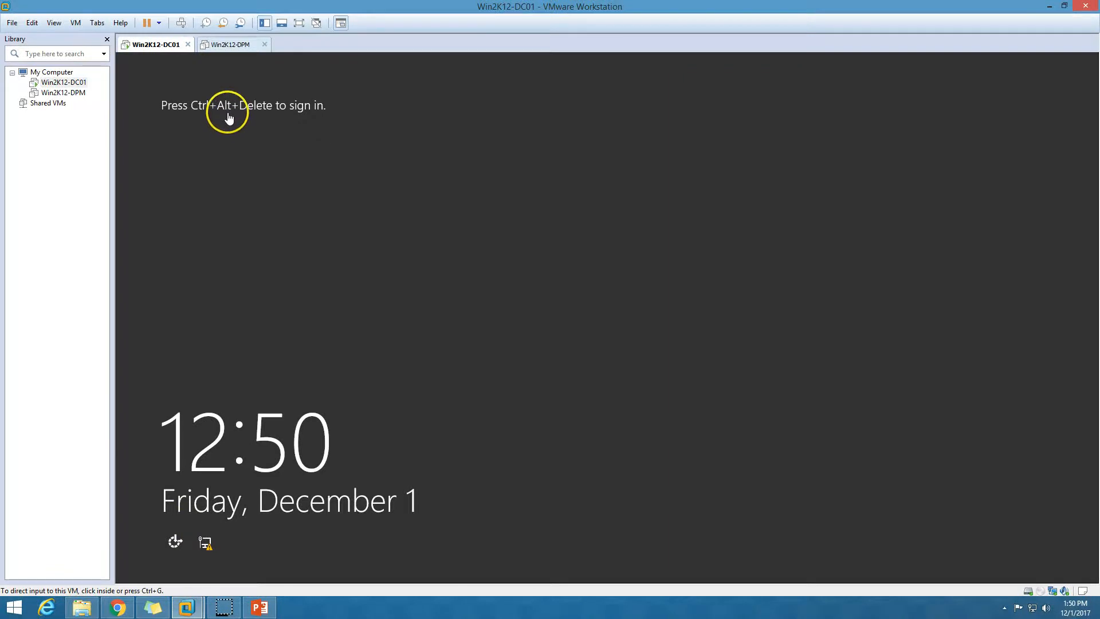
Sign in to Win2K12-DC01 as the domain Administrator and minimize Server Manager.
left_click(179, 24)
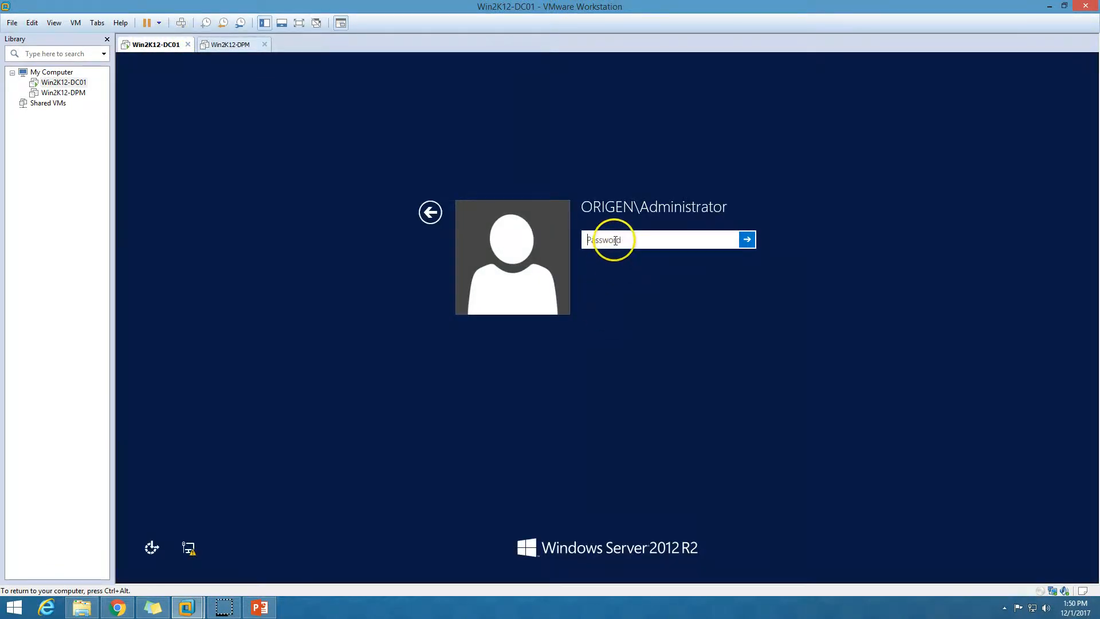
type("••")
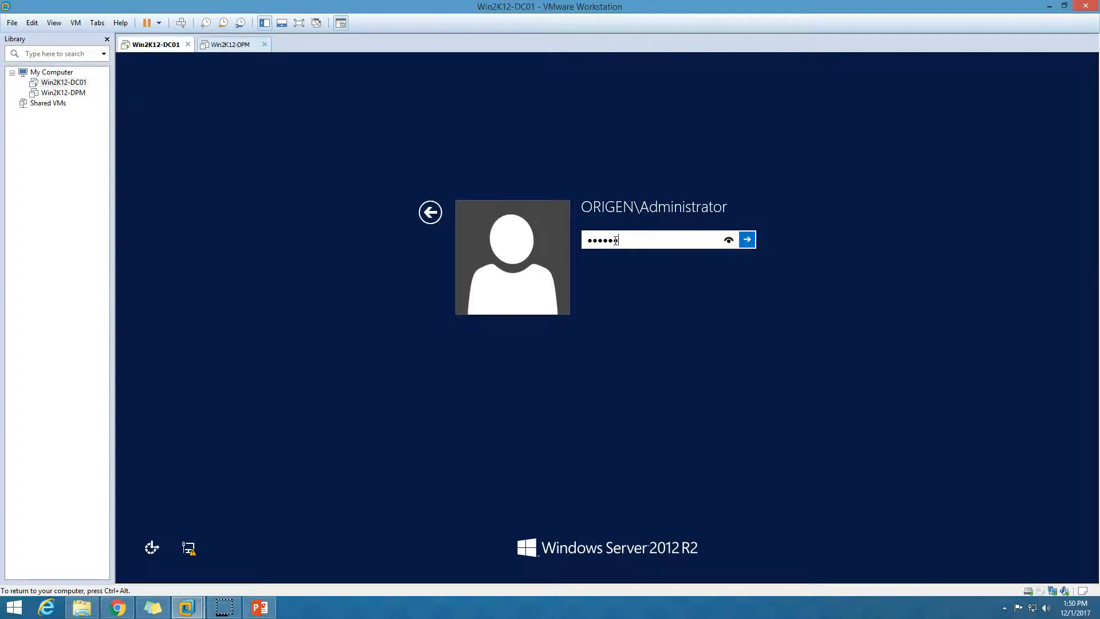
left_click(747, 241)
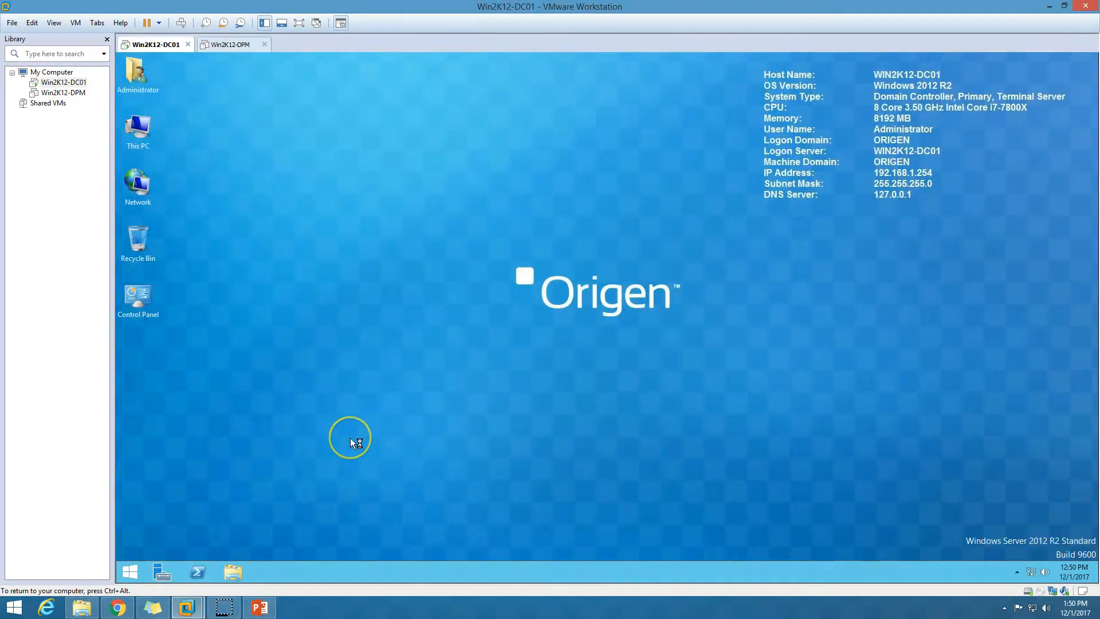
left_click(799, 323)
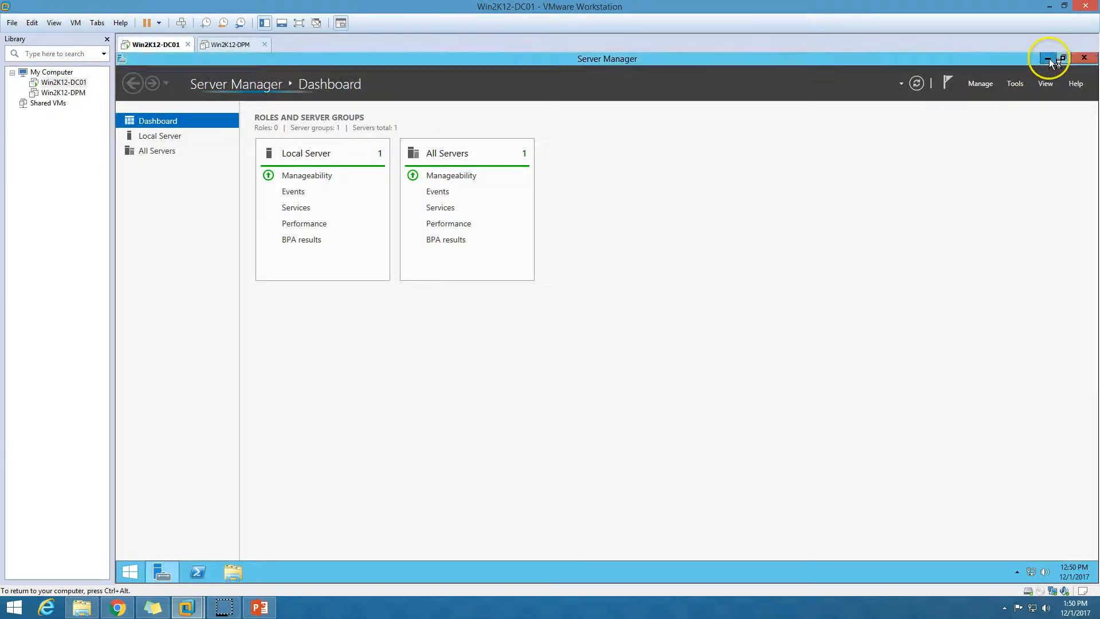
left_click(1048, 58)
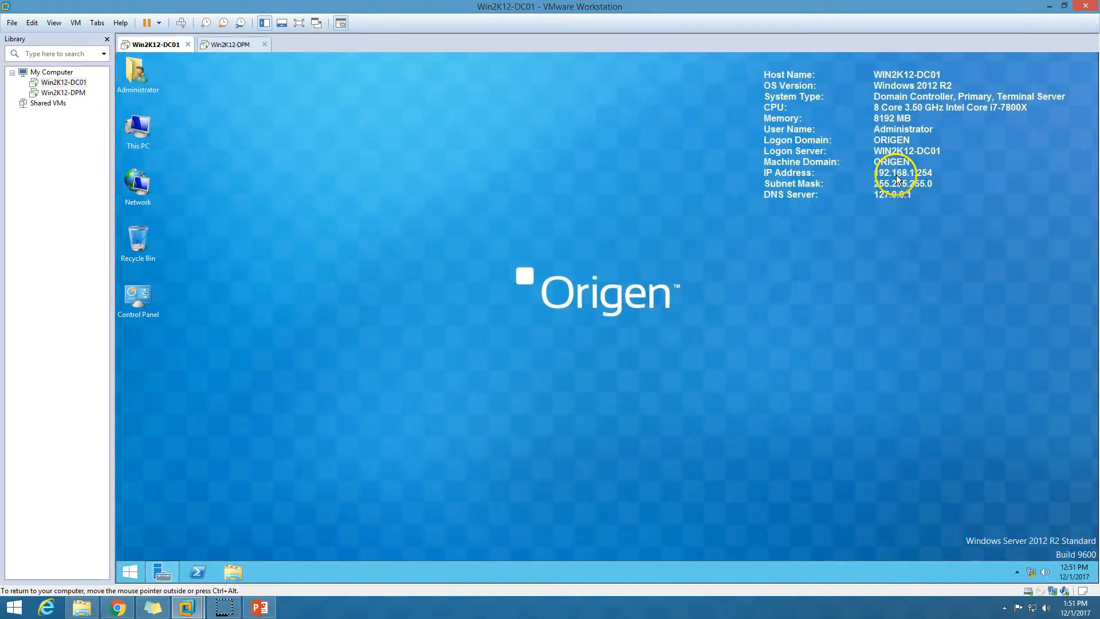
Review DC01's Local Server properties and Dashboard in Server Manager, then bring the slide show forward.
left_click(162, 572)
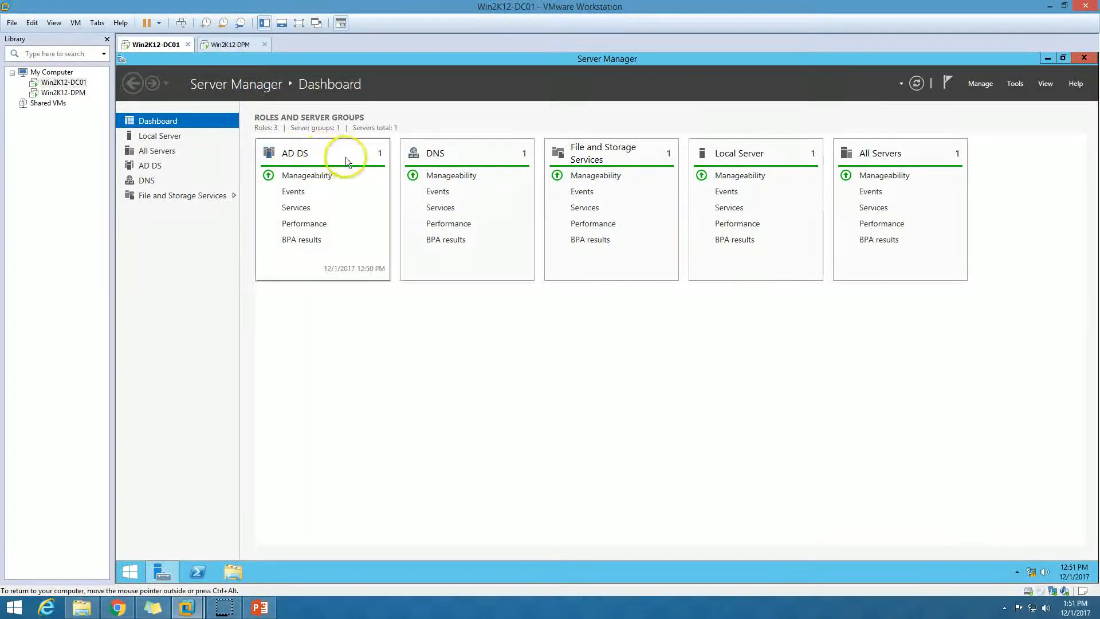
left_click(164, 136)
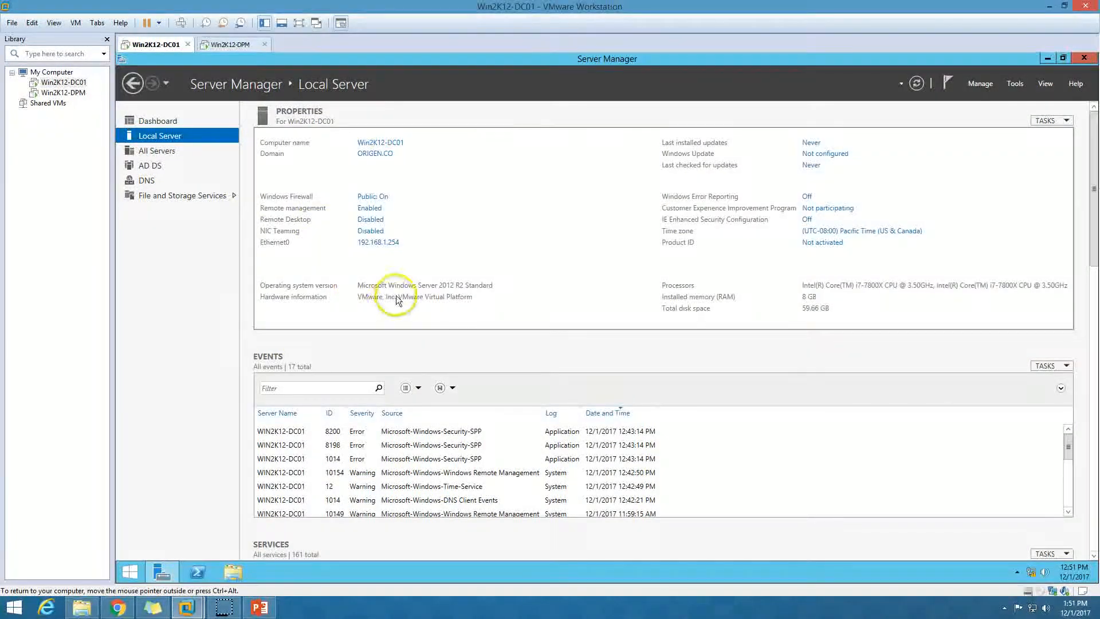
left_click(164, 122)
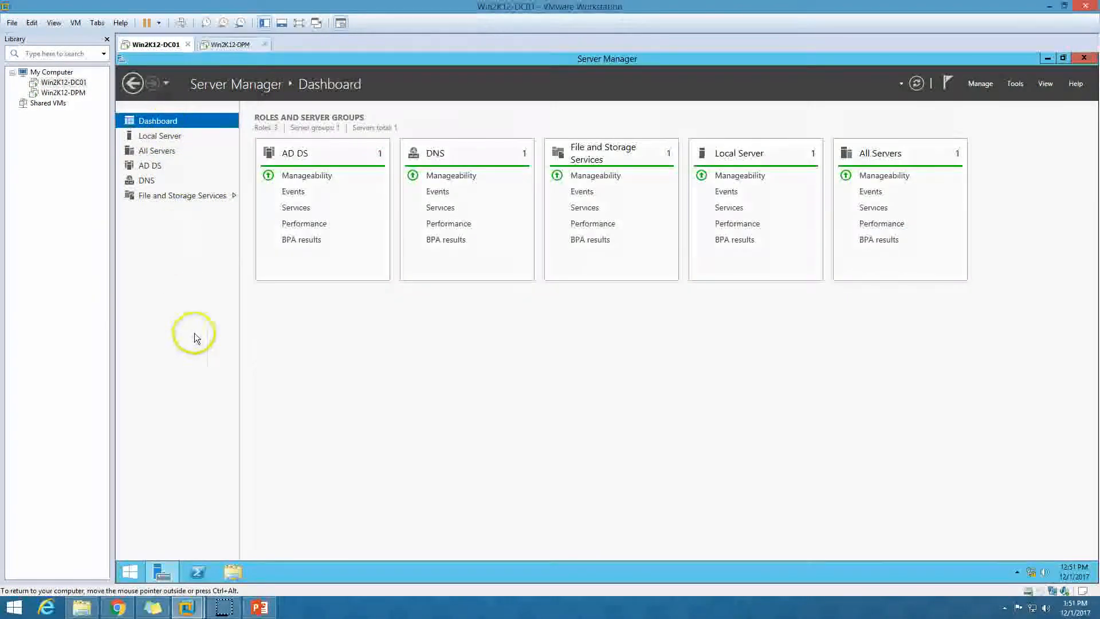
left_click(258, 609)
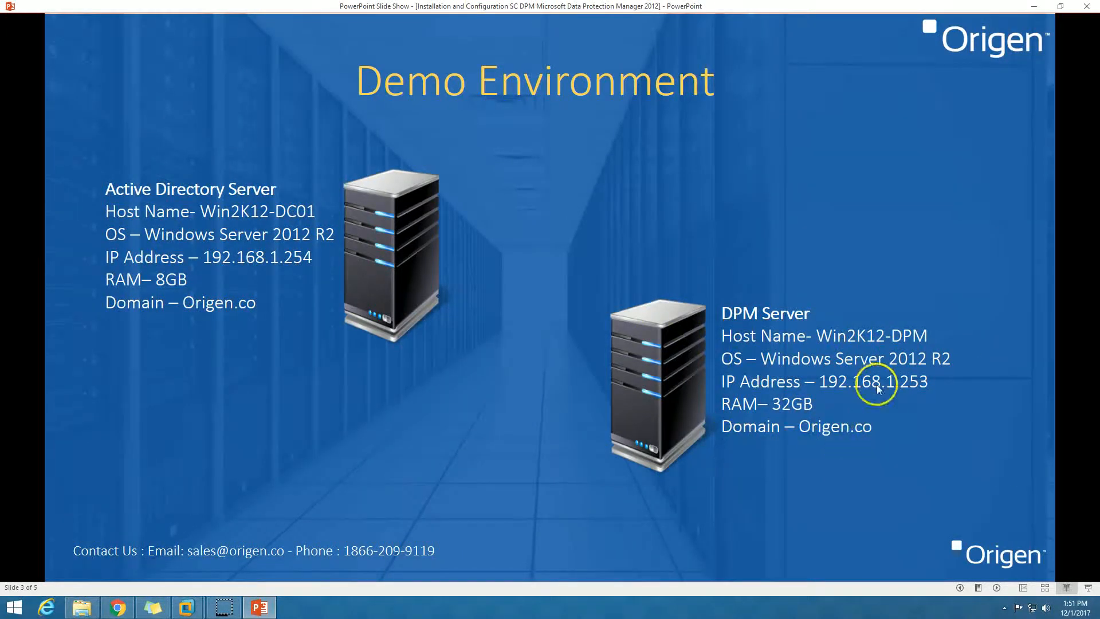
Suspend and then resume the Win2K12-DPM virtual machine.
left_click(184, 607)
left_click(241, 537)
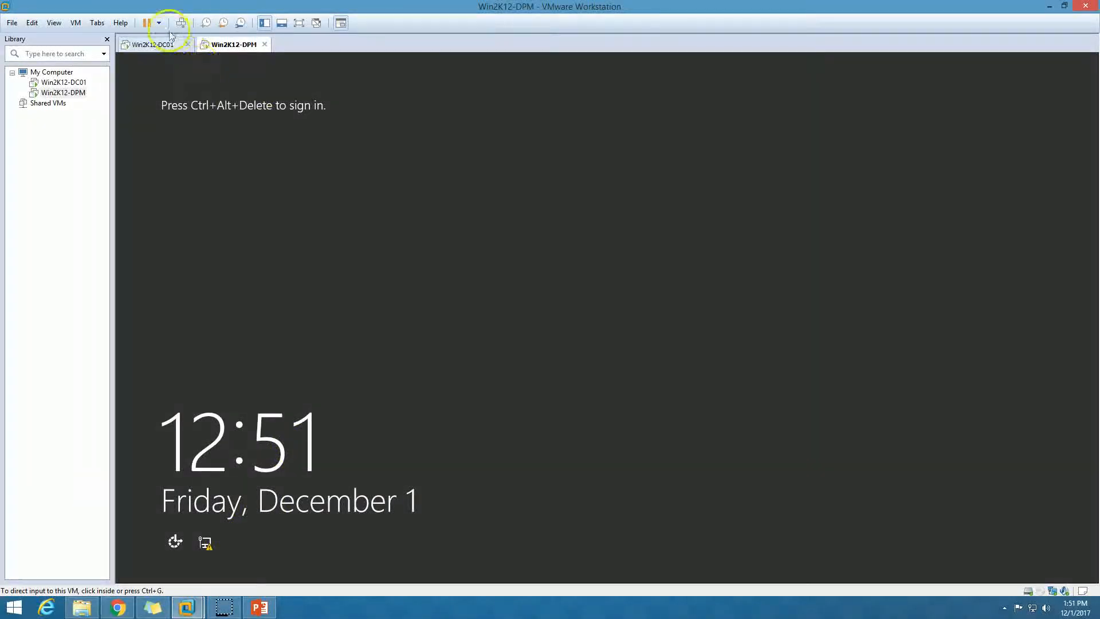
left_click(148, 22)
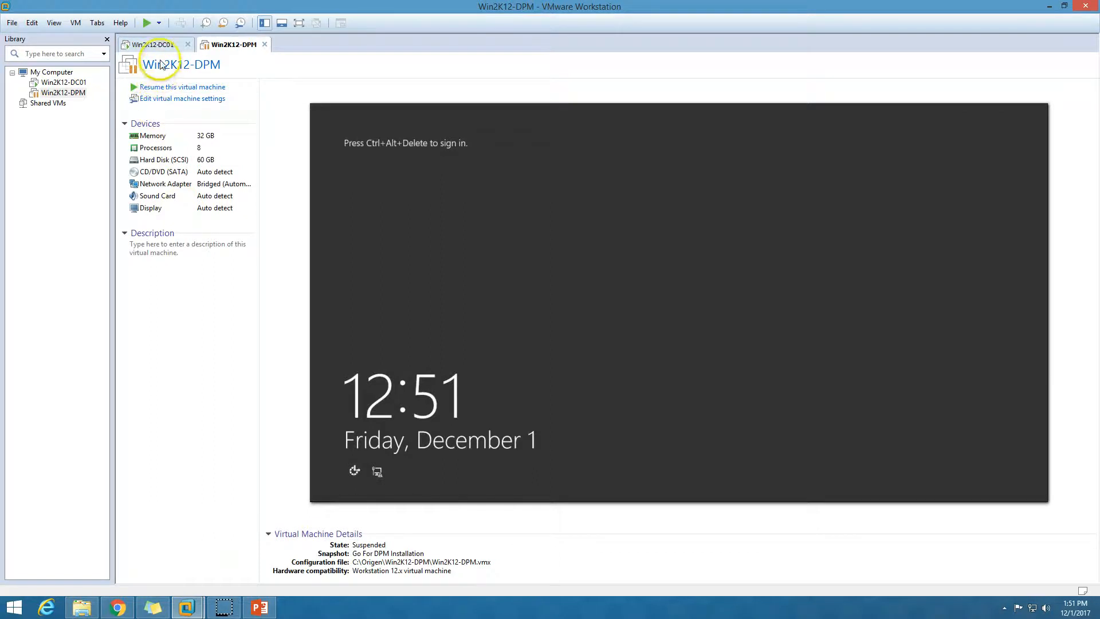
left_click(147, 23)
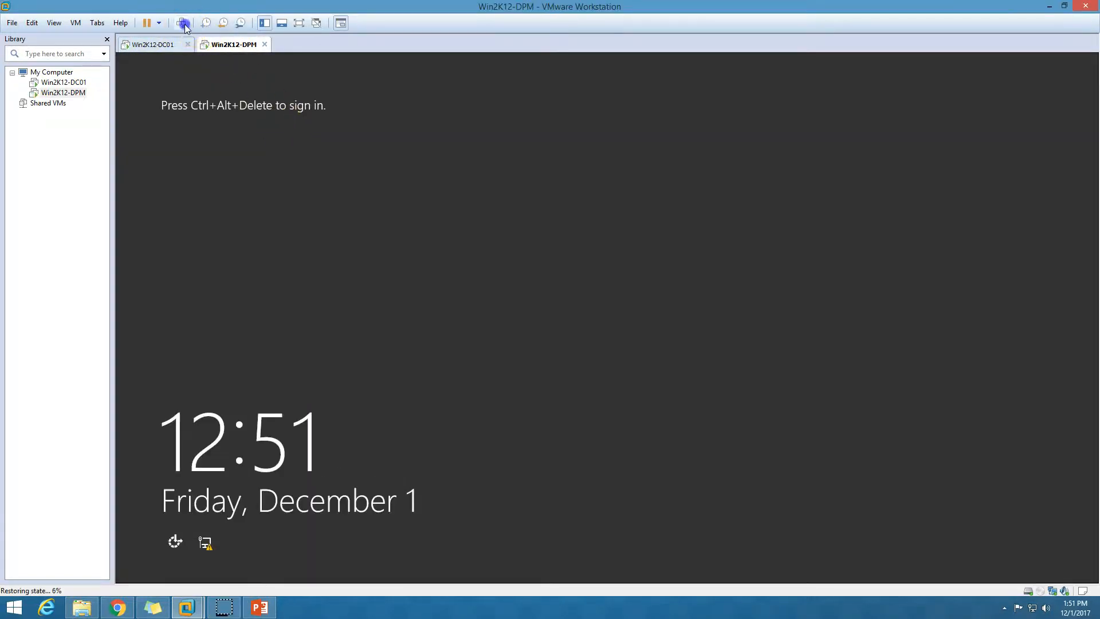
Bring up the DPM VM's sign-in screen and enter the DPMAdmin account password.
left_click(181, 23)
left_click(664, 260)
type("********")
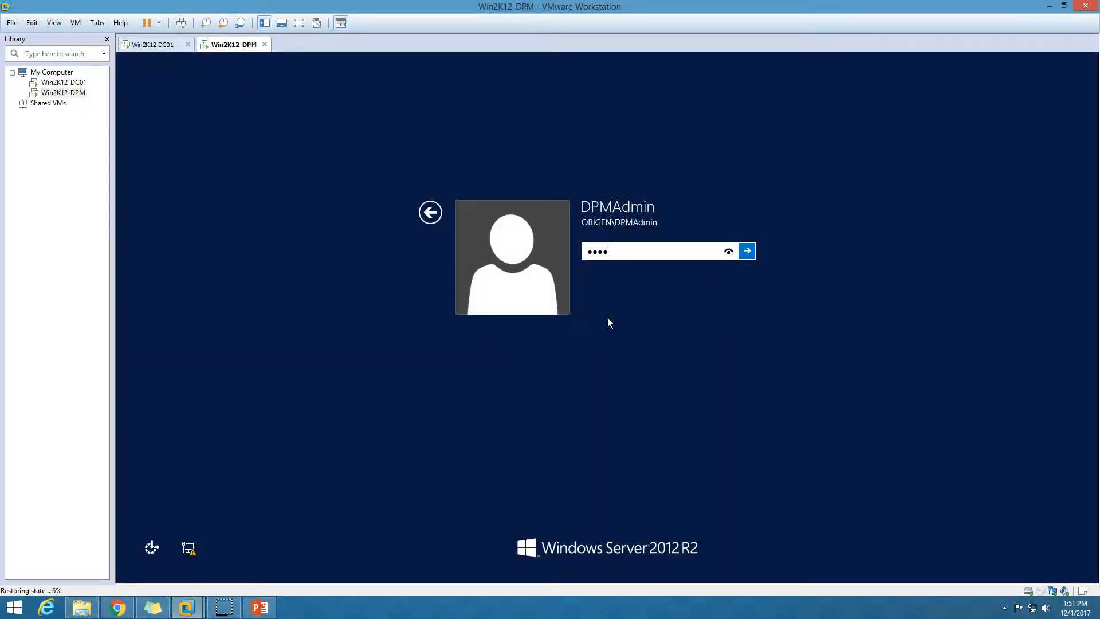
On DC01, check the DPM admin user in ORIGEN > Users and the WIN2K12-DPM computer in ORIGEN > Servers.
left_click(144, 44)
left_click(1016, 85)
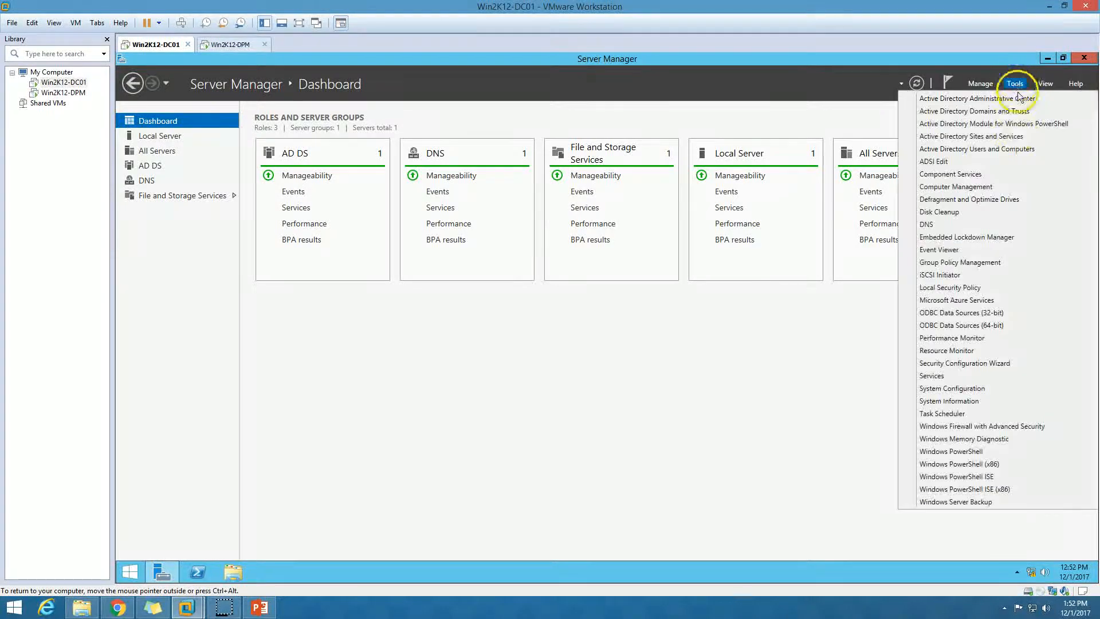
left_click(1005, 147)
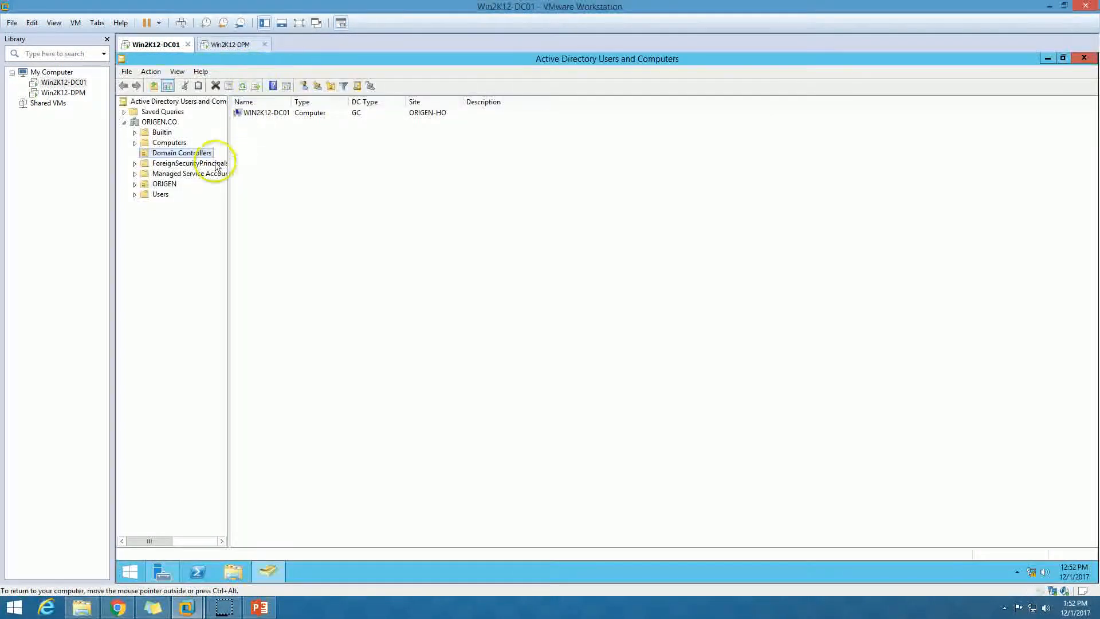
double_click(164, 184)
left_click(170, 217)
left_click(267, 113)
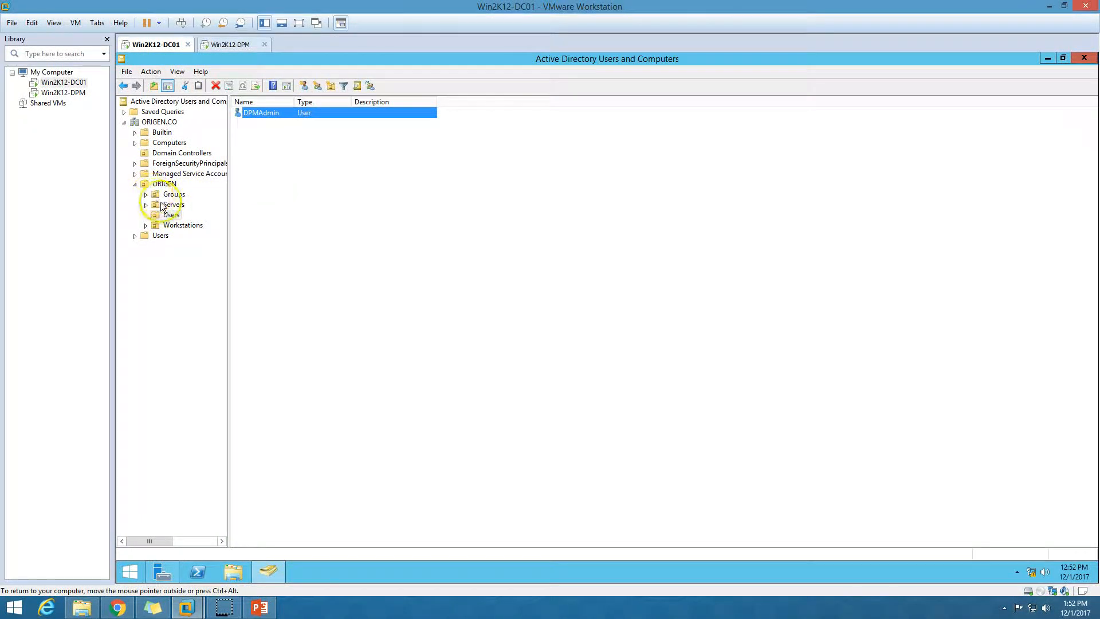
left_click(171, 204)
left_click(258, 114)
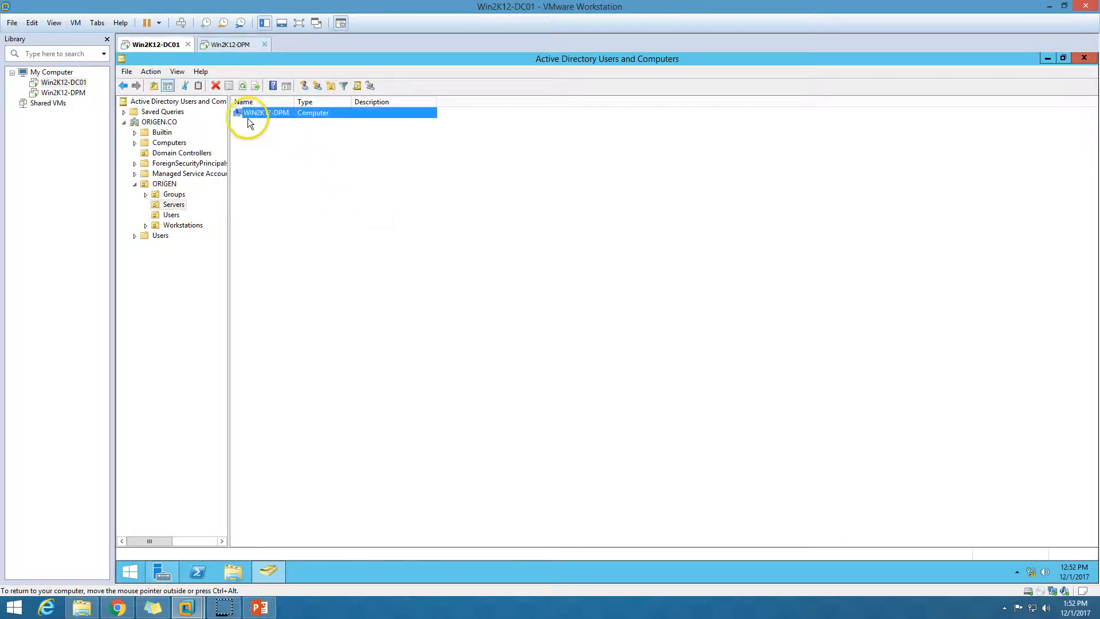
left_click(224, 45)
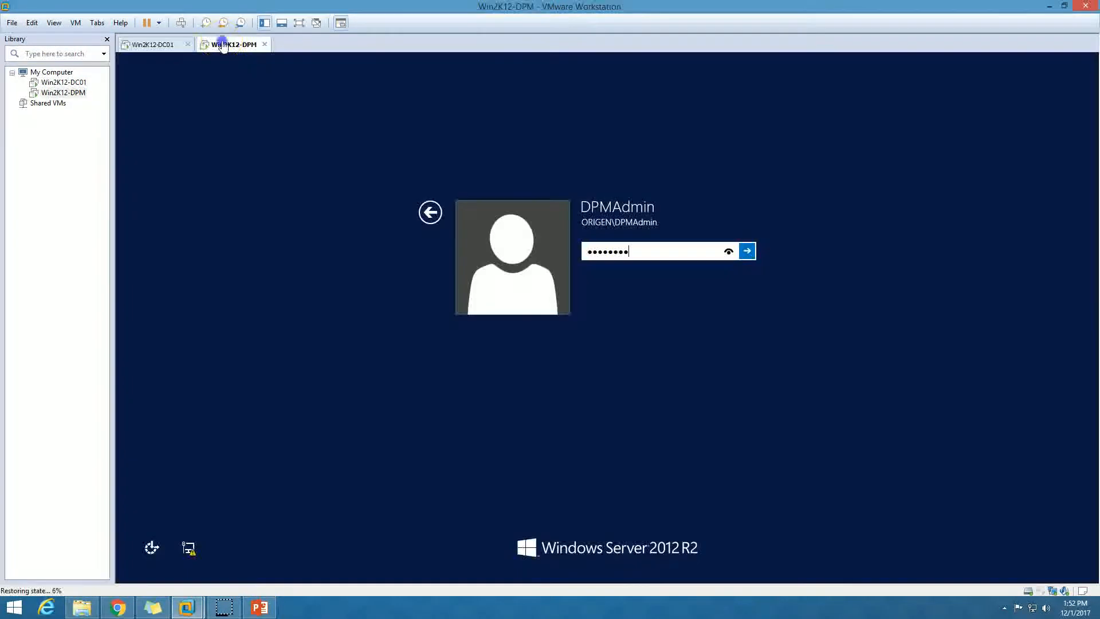
Sign in to Win2K12-DPM and view Local Server properties showing ORIGEN.CO and IP 192.168.1.253.
left_click(747, 251)
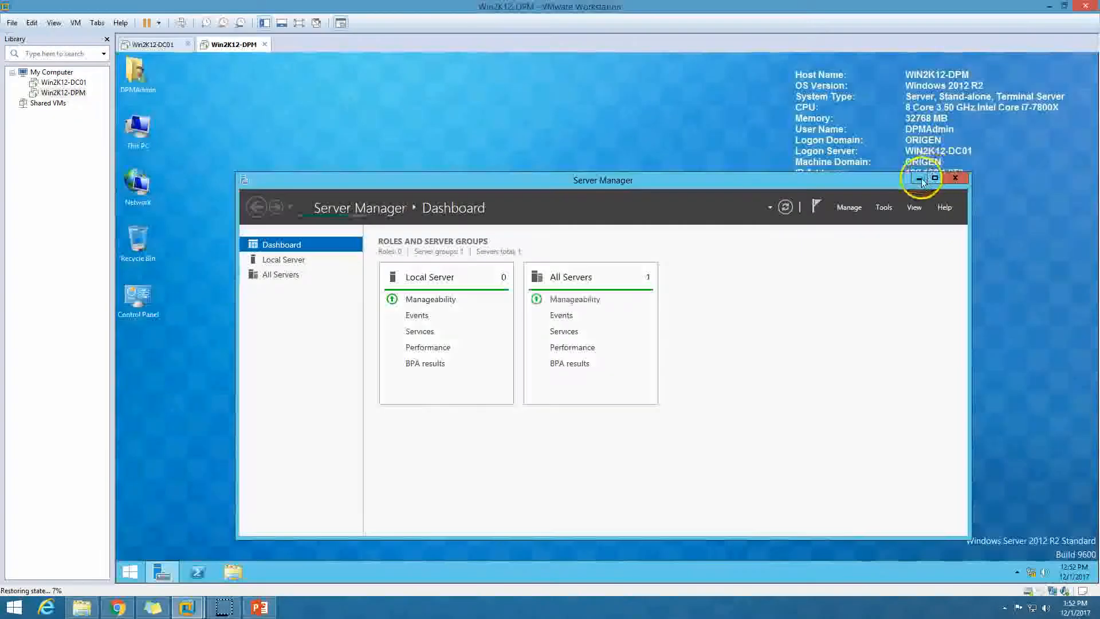
left_click(920, 180)
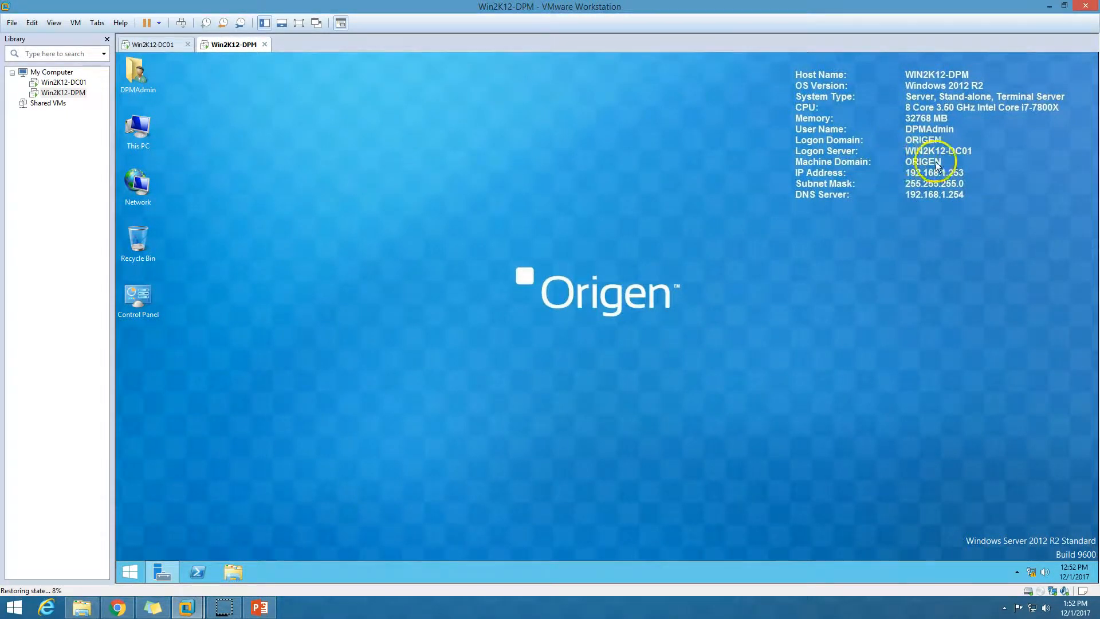
left_click(162, 572)
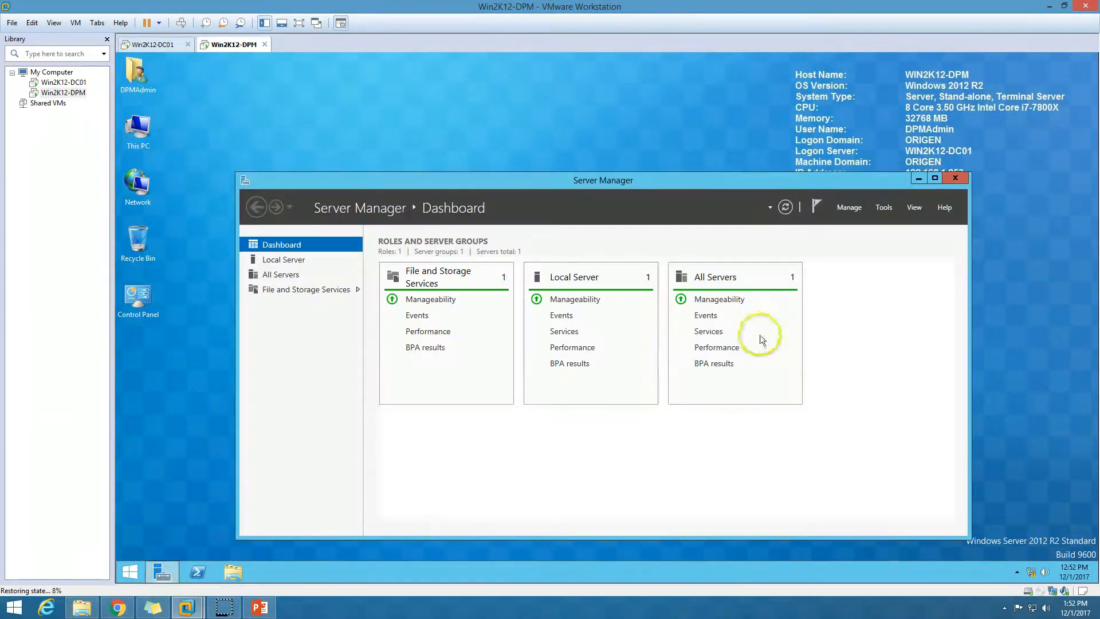
double_click(686, 181)
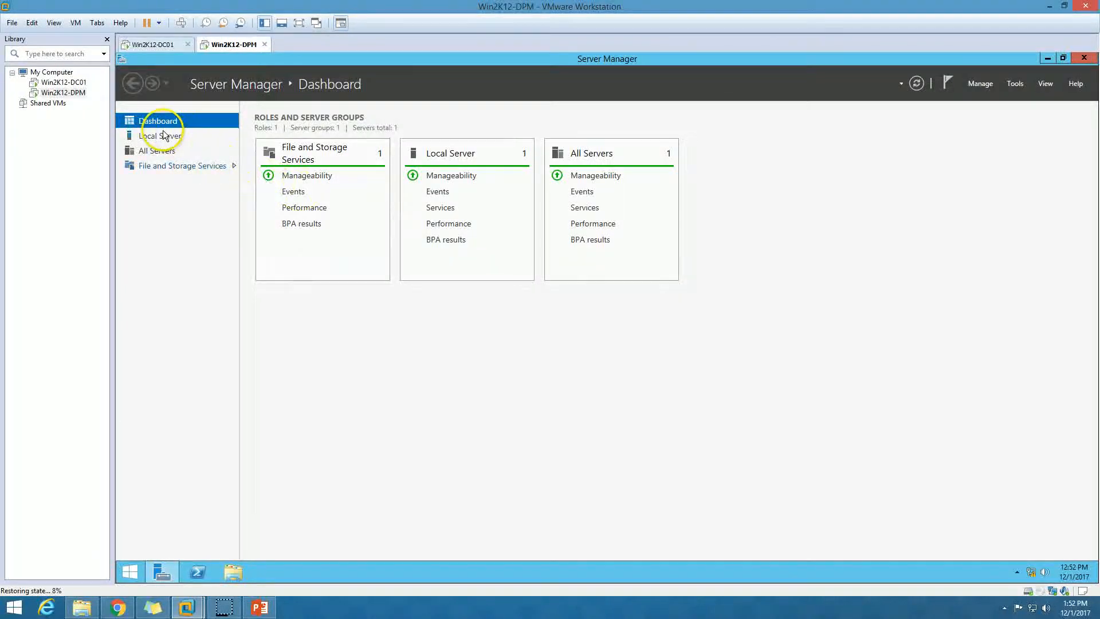
left_click(167, 136)
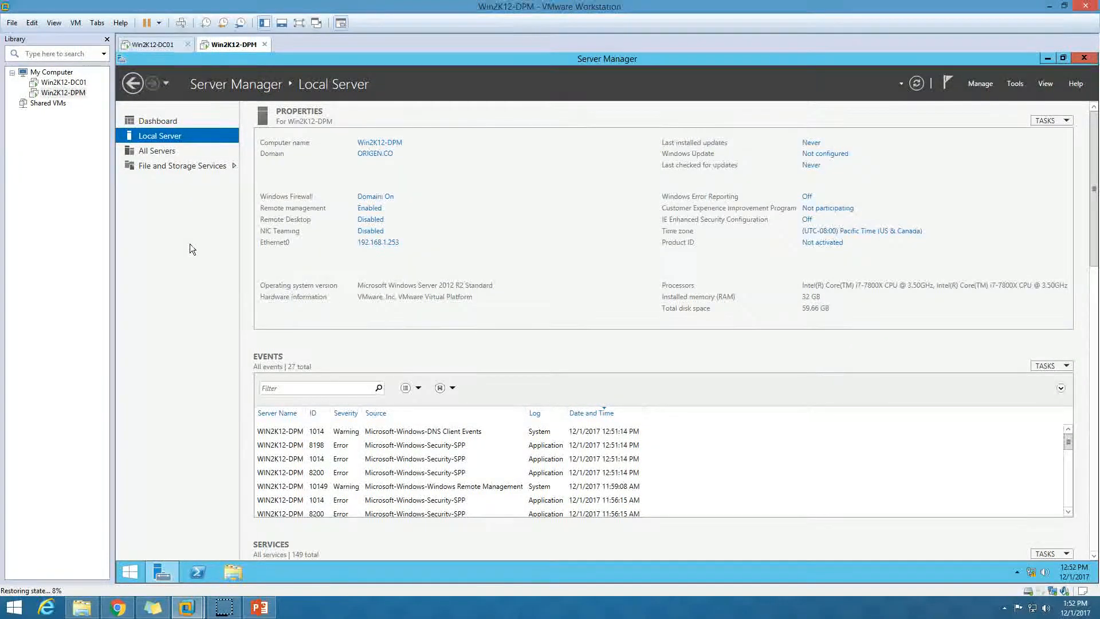
left_click(386, 247)
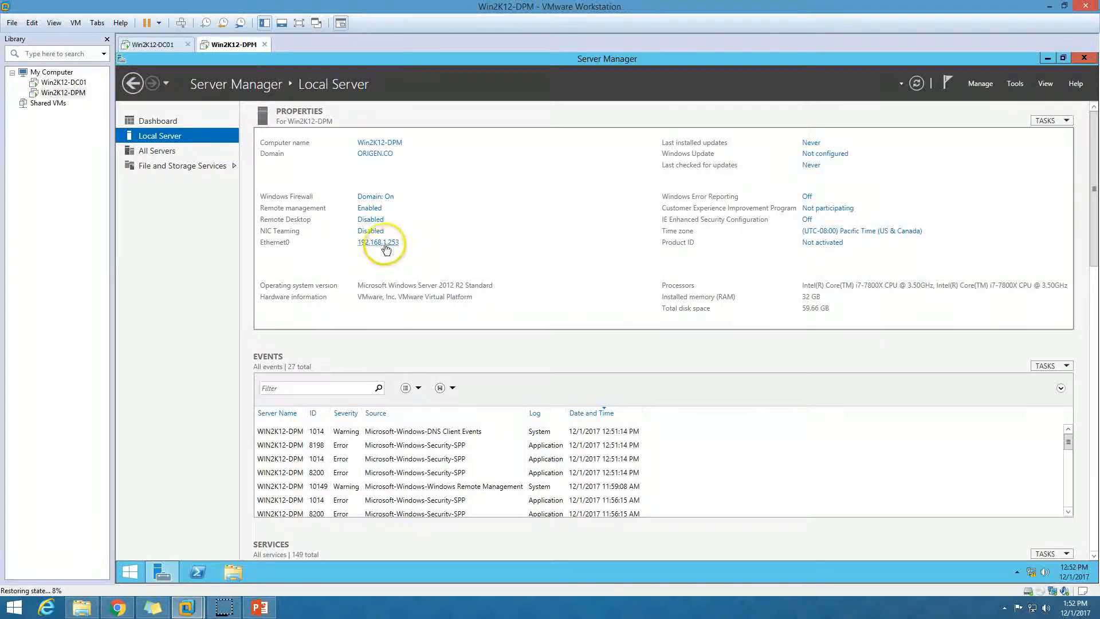
left_click(257, 607)
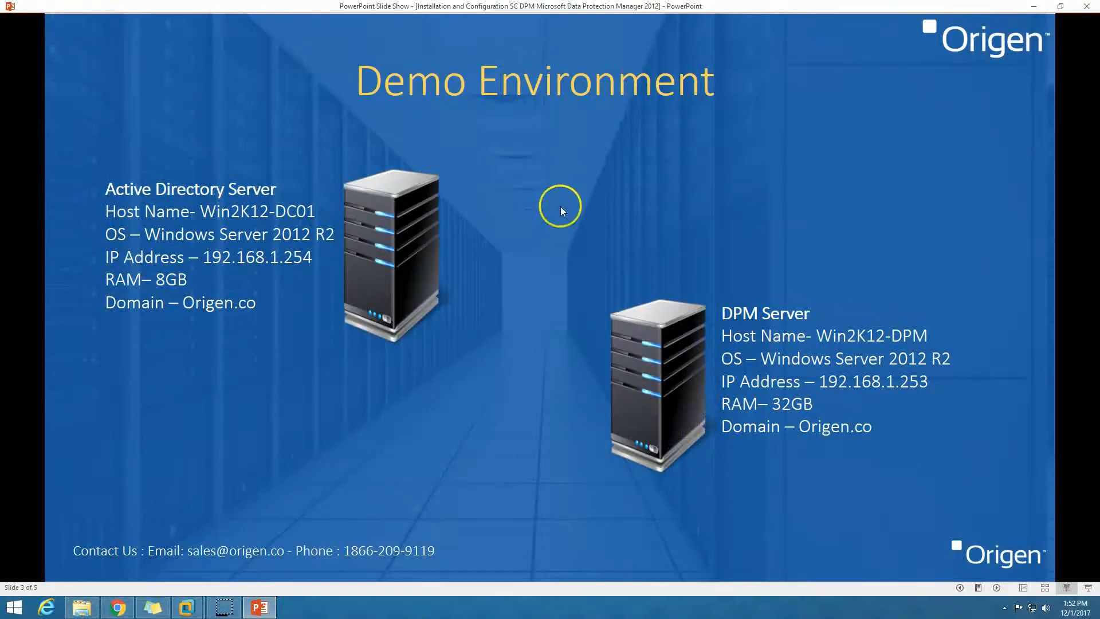
Advance the slide show to the Step by Step SC DPM 2012 Installation slide.
left_click(996, 587)
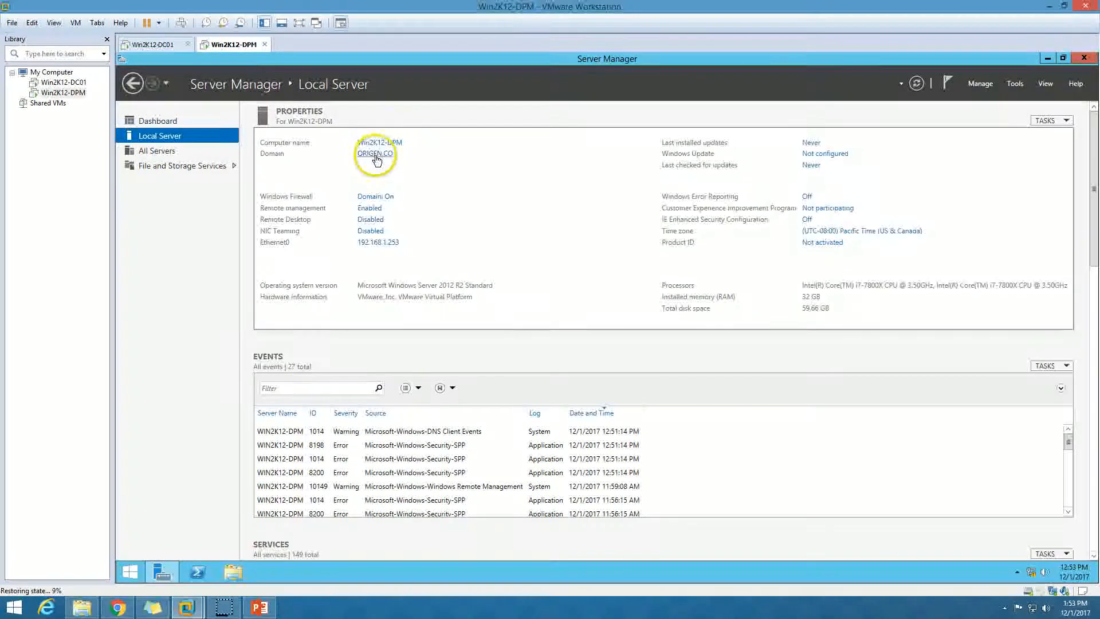
Confirm the computer name Win2K12-DPM and domain ORIGEN.CO without changing them, then return to the slides.
left_click(377, 143)
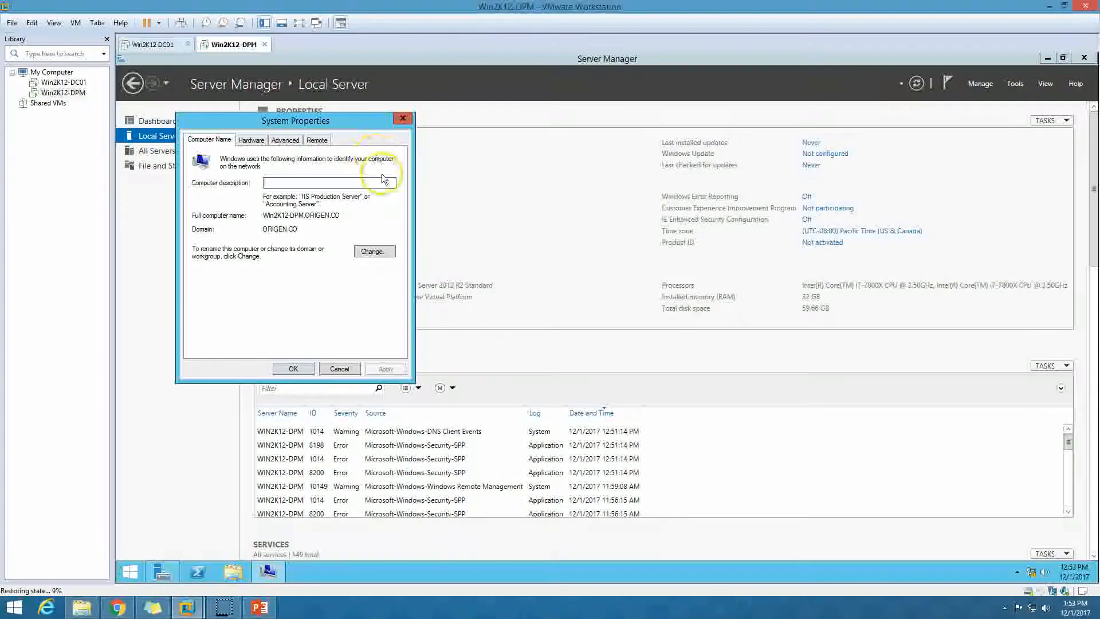
left_click(373, 252)
left_click(341, 340)
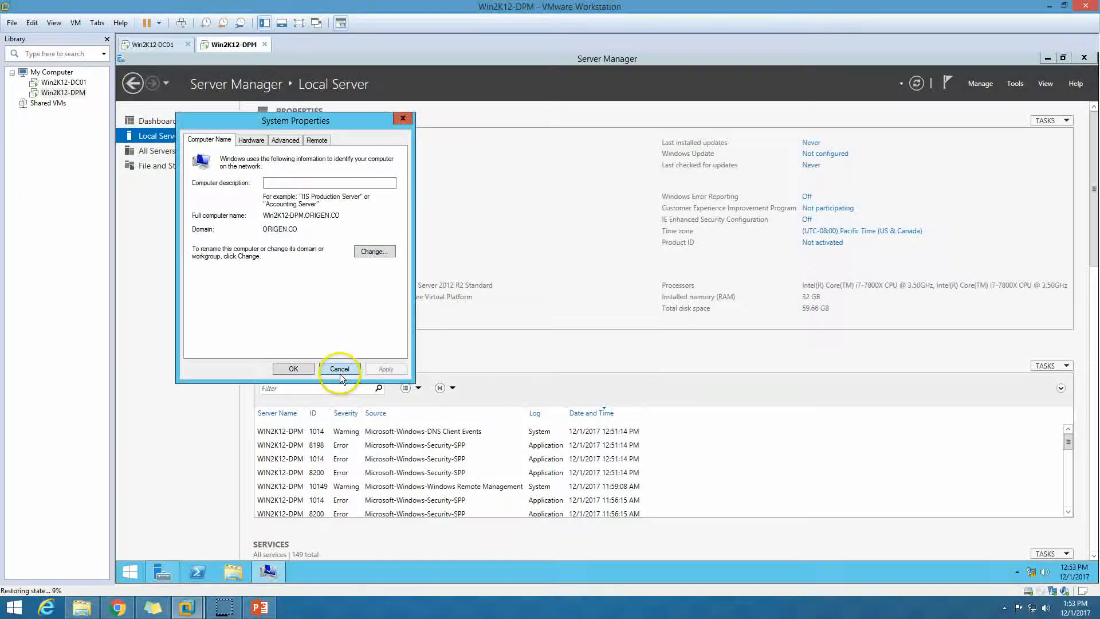
left_click(339, 368)
left_click(170, 126)
left_click(260, 607)
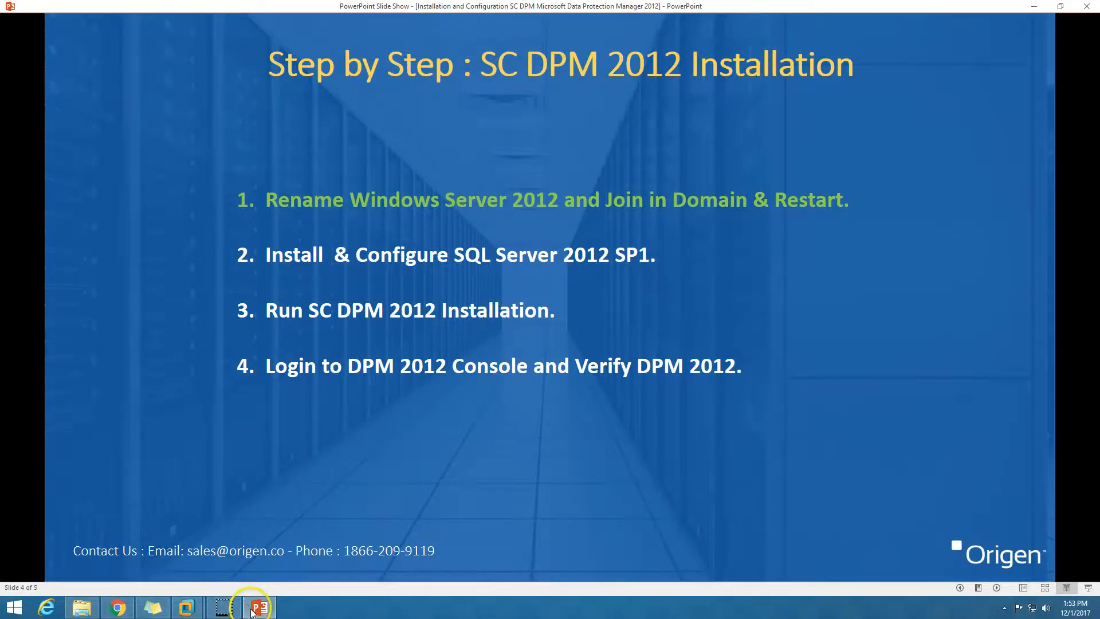
Set Win2K12-DPM's CD/DVD drive to connected, connect at power on, and use an ISO image.
left_click(224, 607)
right_click(221, 46)
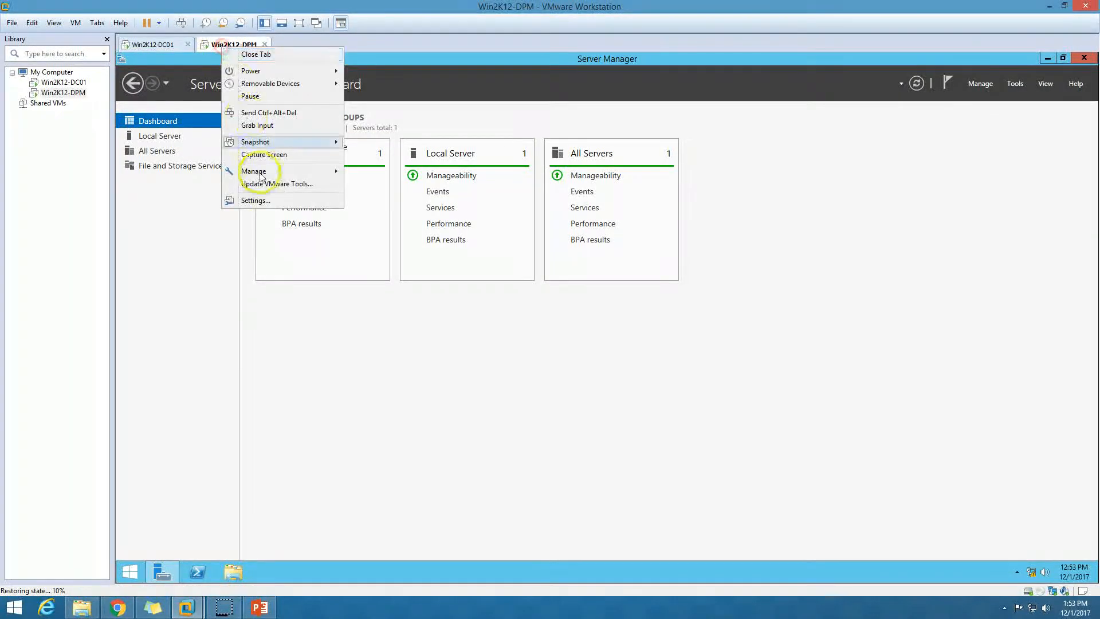
left_click(262, 201)
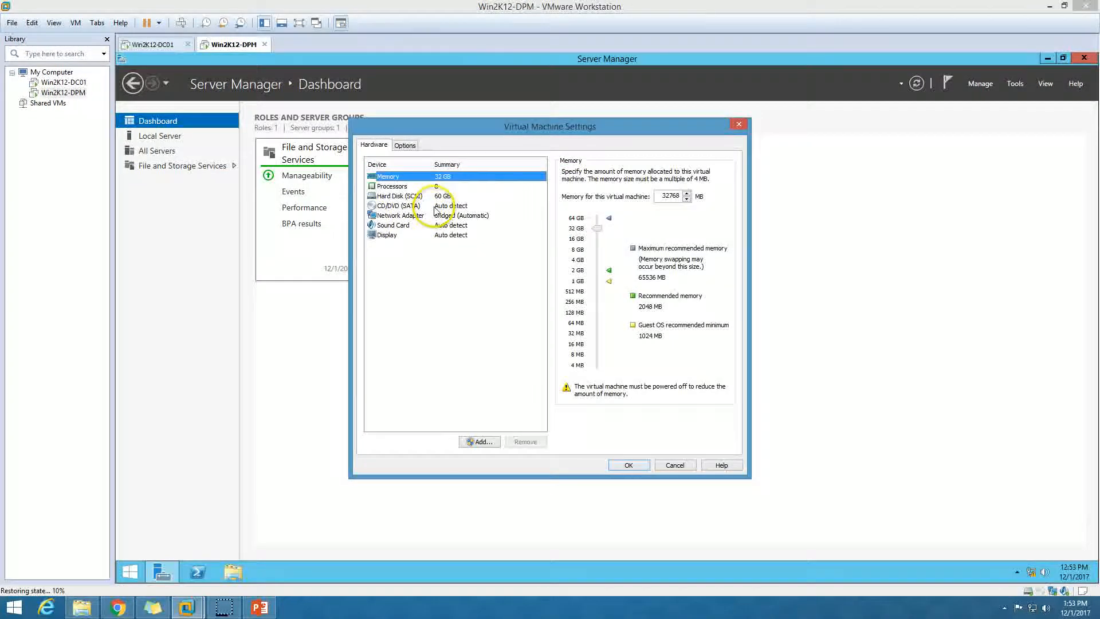
left_click(438, 207)
left_click(566, 172)
left_click(565, 183)
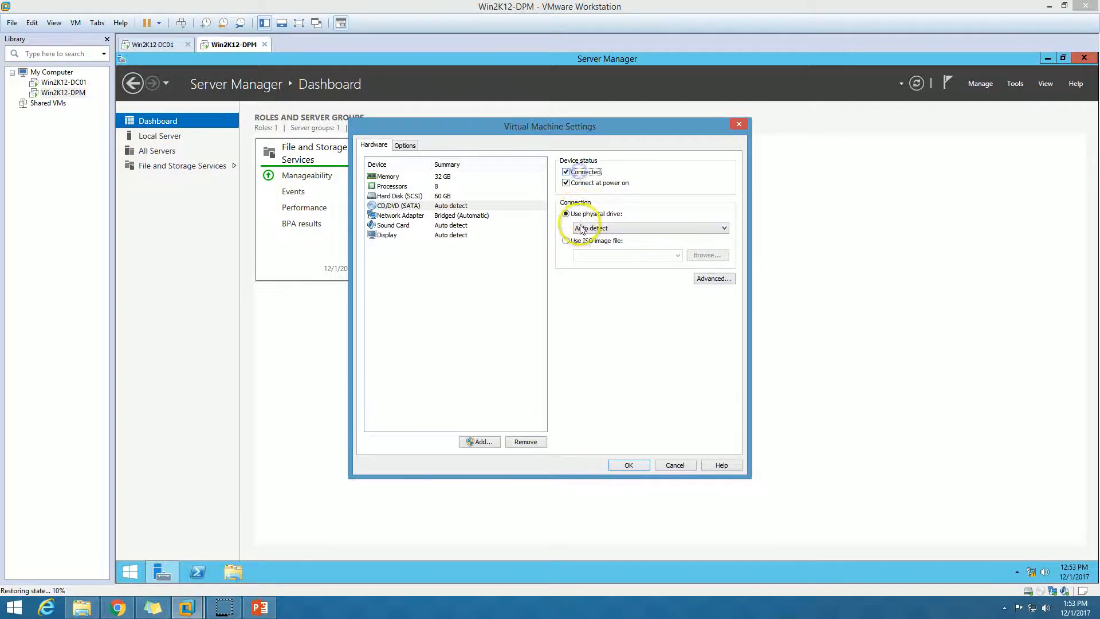
left_click(579, 228)
left_click(581, 237)
left_click(566, 241)
Mount the SQLServer2012SP1-FullSlipstream-ENU-x64 ISO from D:'s ISO\SQL Server folder and apply the settings.
left_click(706, 255)
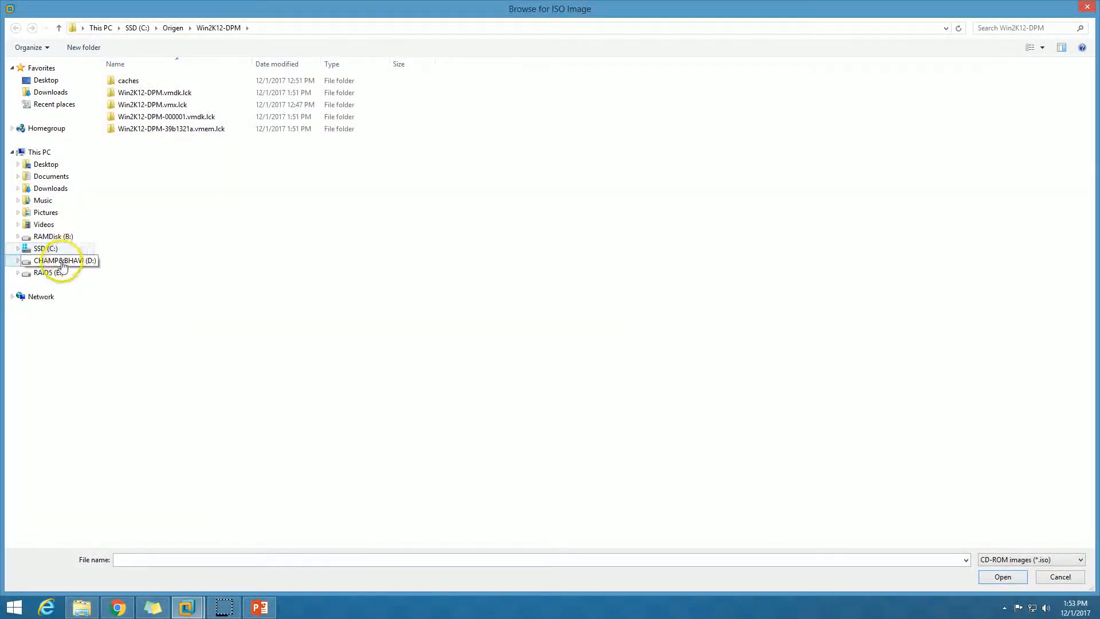
left_click(63, 260)
double_click(150, 238)
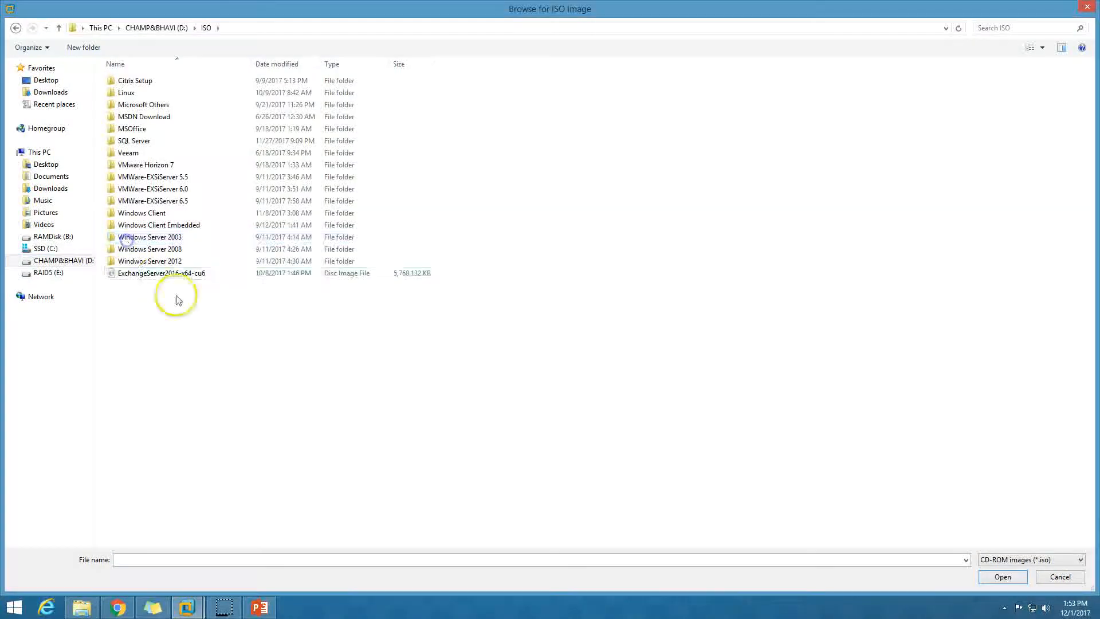
double_click(143, 140)
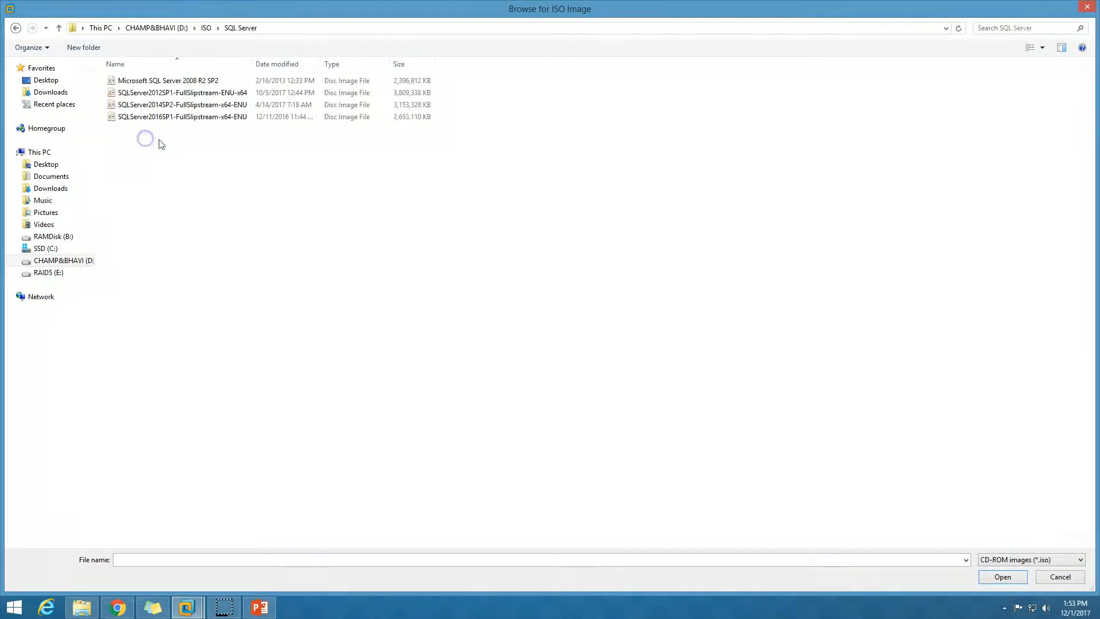
left_click(220, 92)
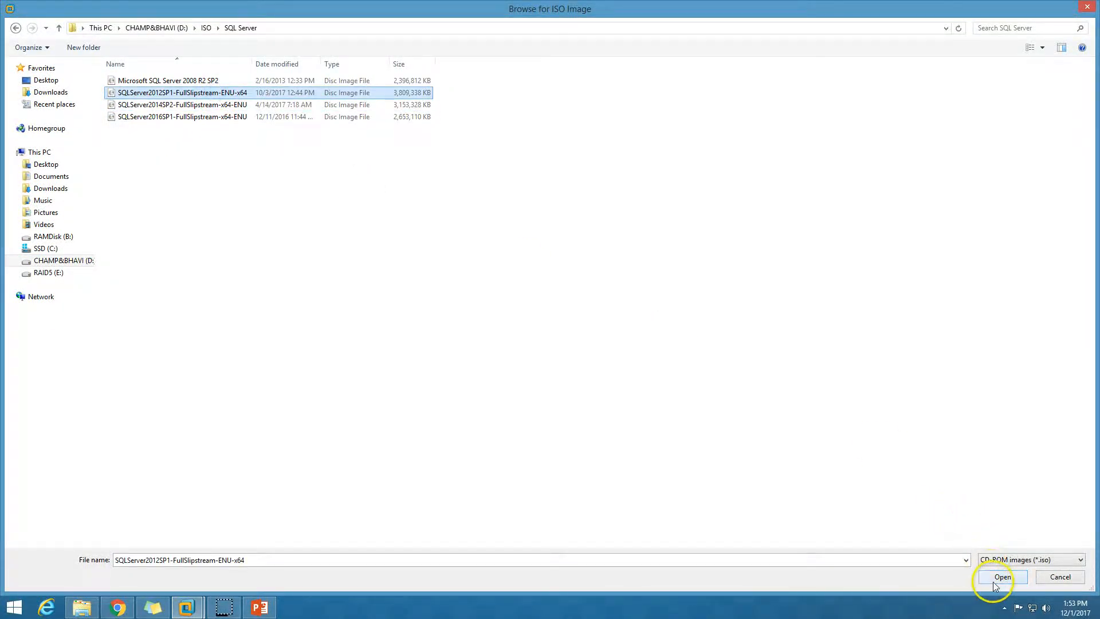
left_click(992, 579)
left_click(630, 463)
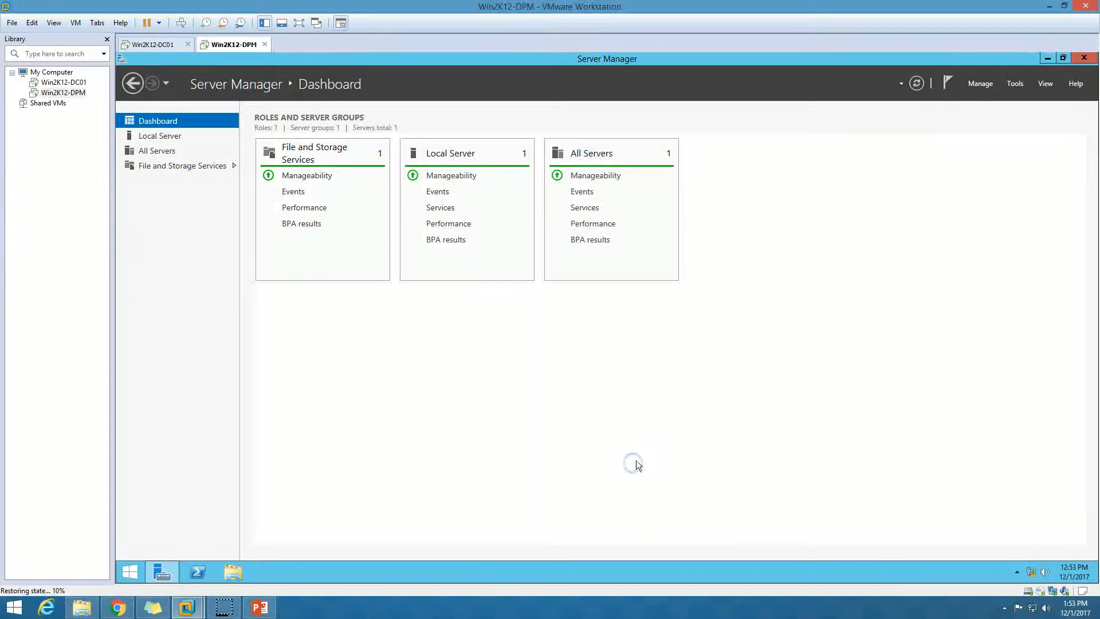
left_click(161, 574)
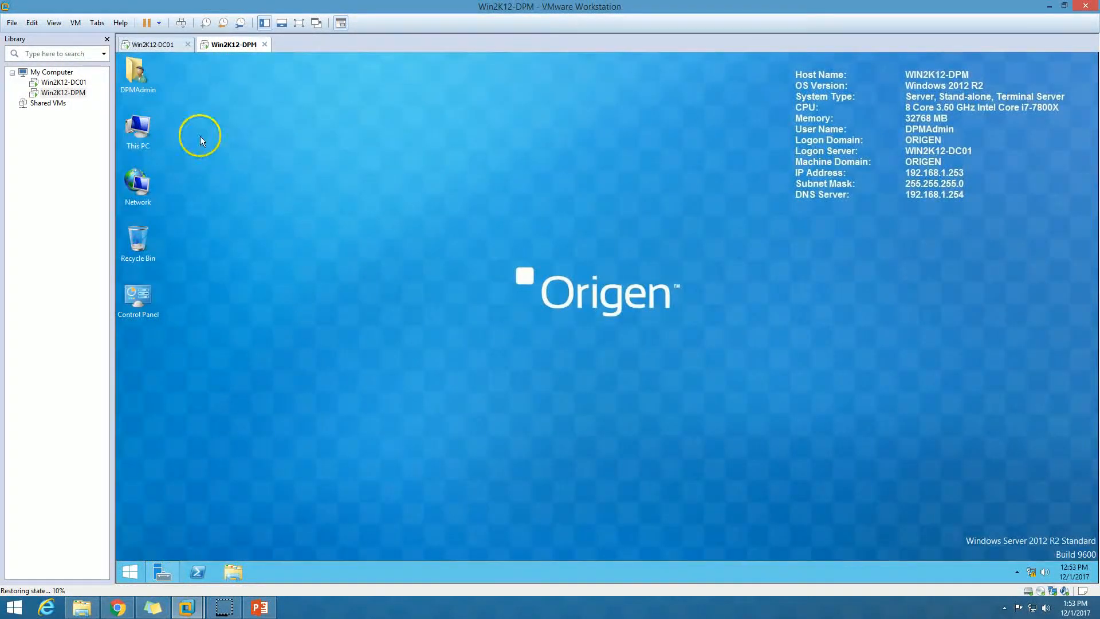
Launch SQL Server 2012 setup from DVD drive Z: in This PC, then bring Server Manager back.
double_click(140, 131)
left_click(620, 303)
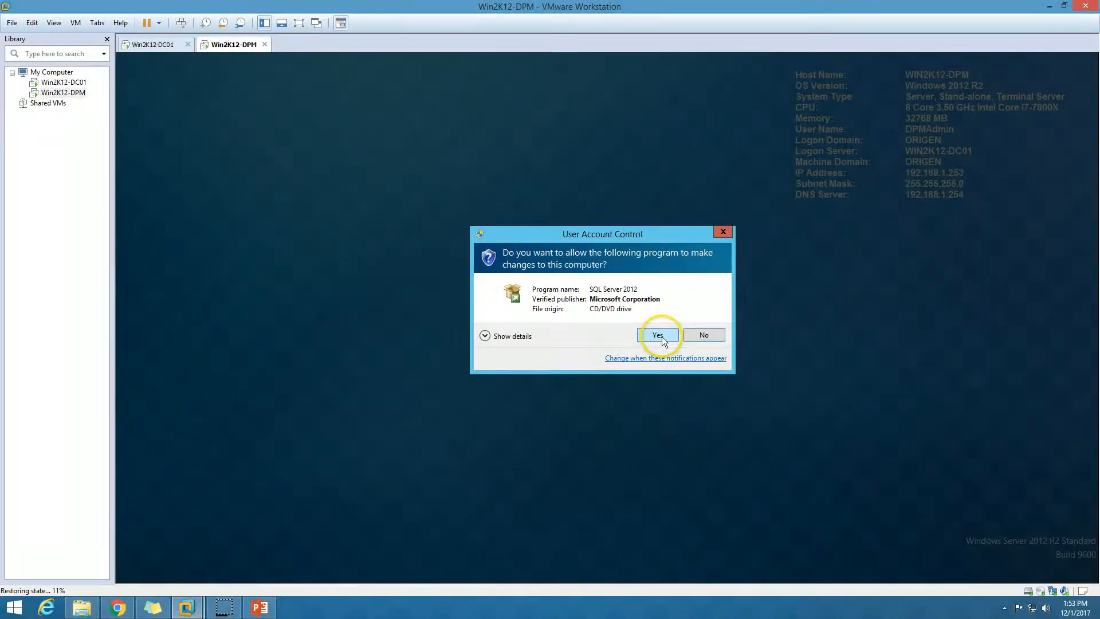
left_click(659, 335)
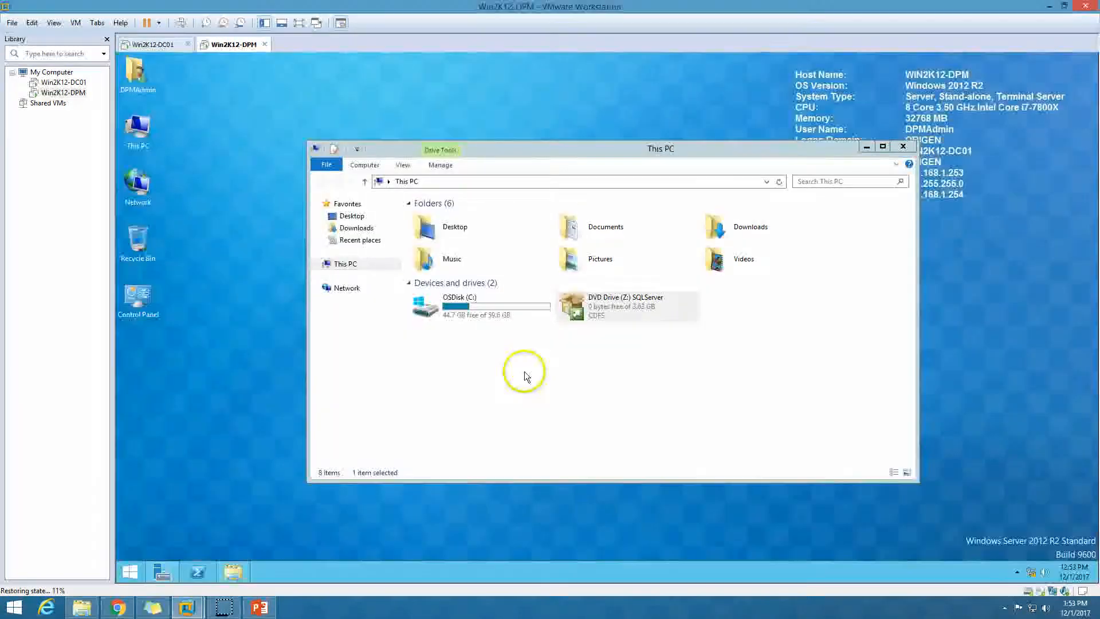
left_click(902, 150)
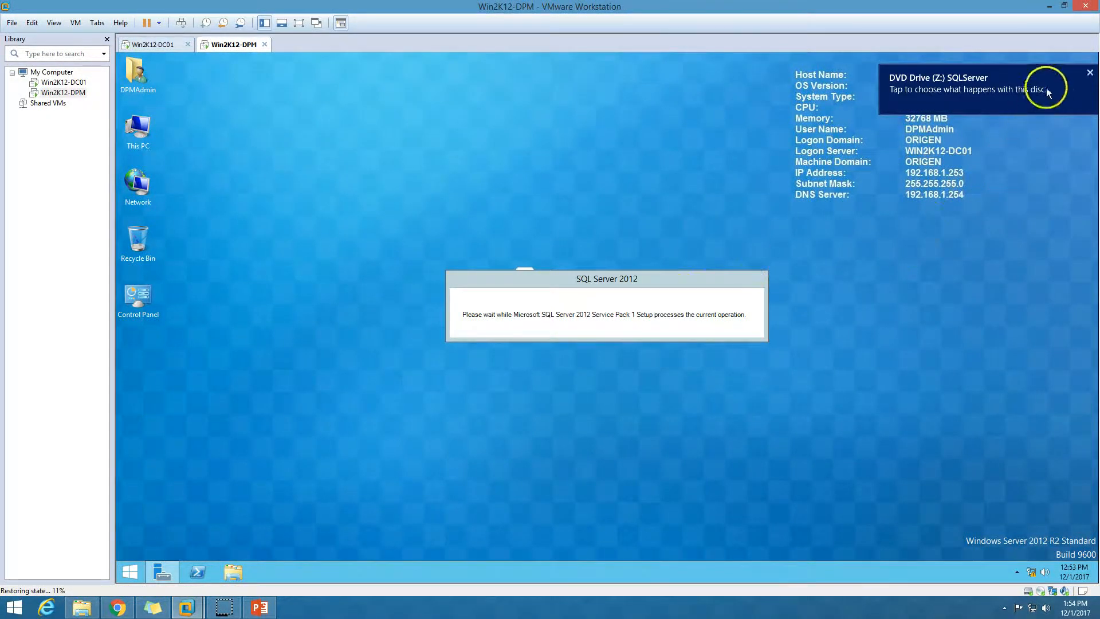
left_click(1082, 76)
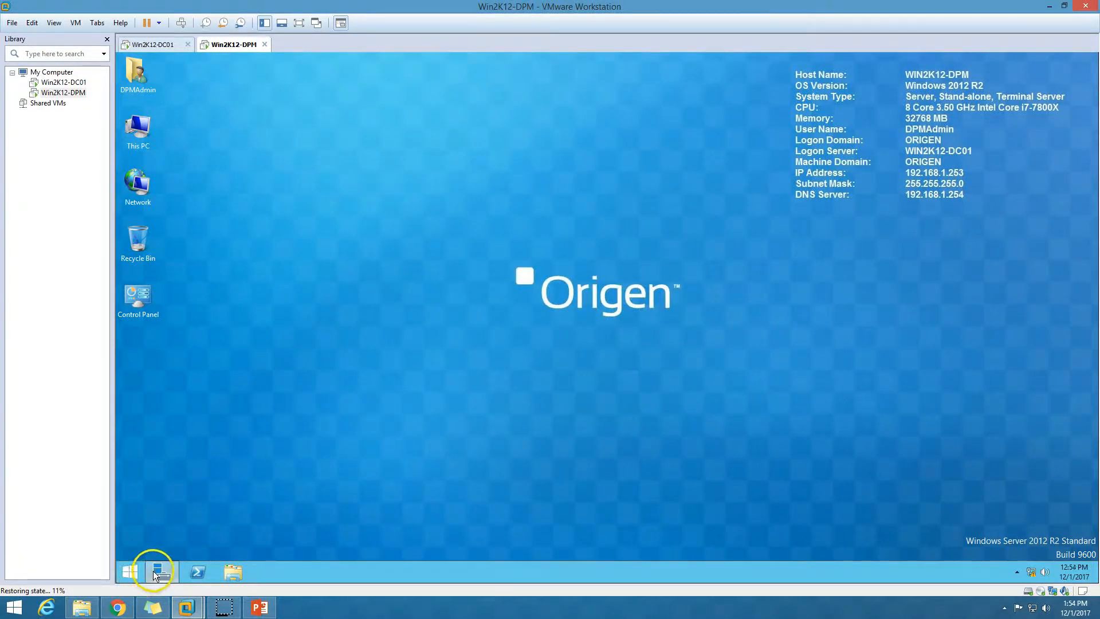
left_click(153, 571)
left_click(992, 86)
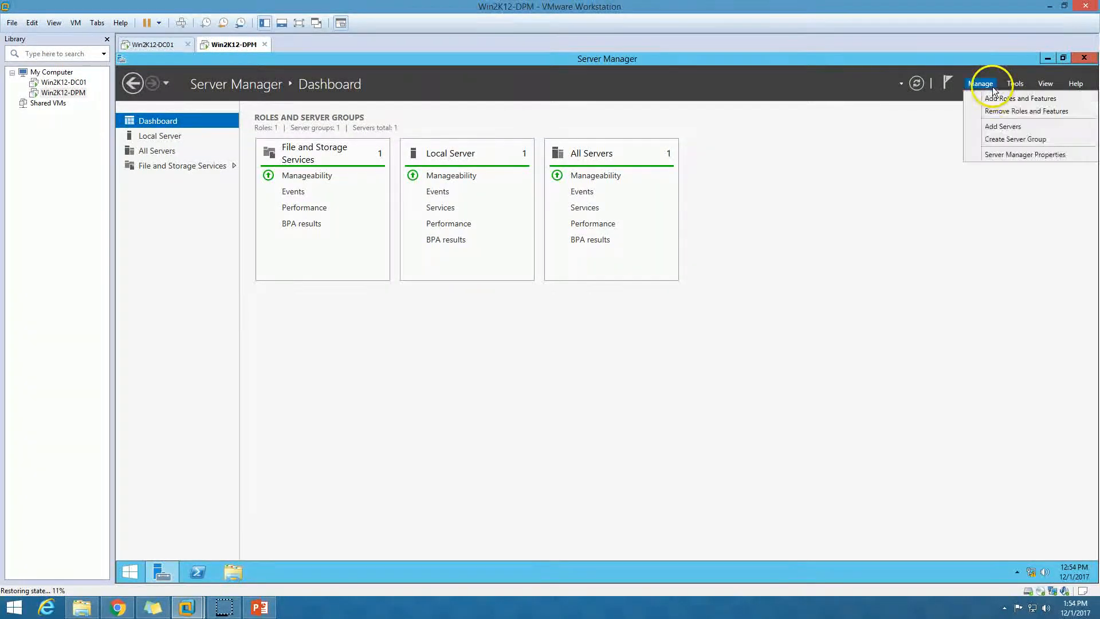
left_click(995, 99)
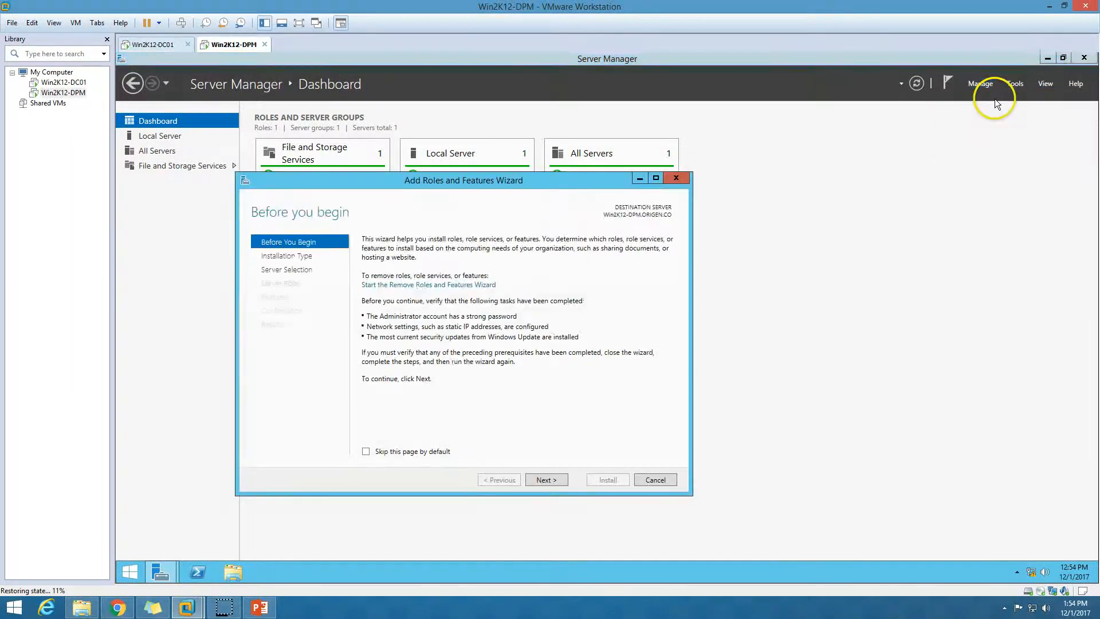
left_click(550, 482)
left_click(550, 481)
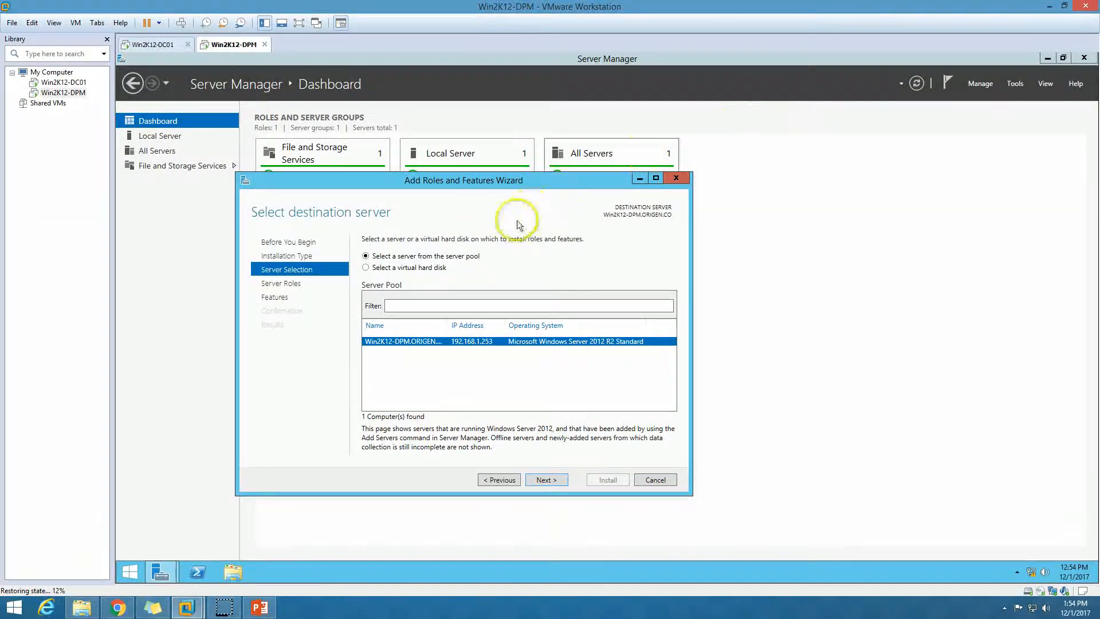
left_click(544, 480)
left_click(544, 480)
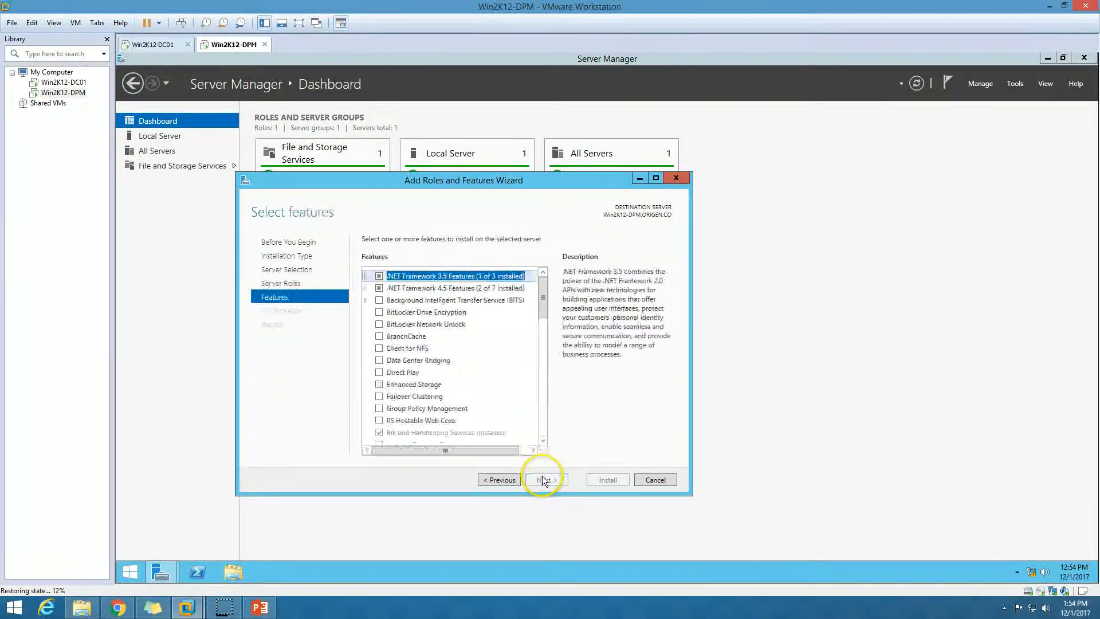
left_click(365, 276)
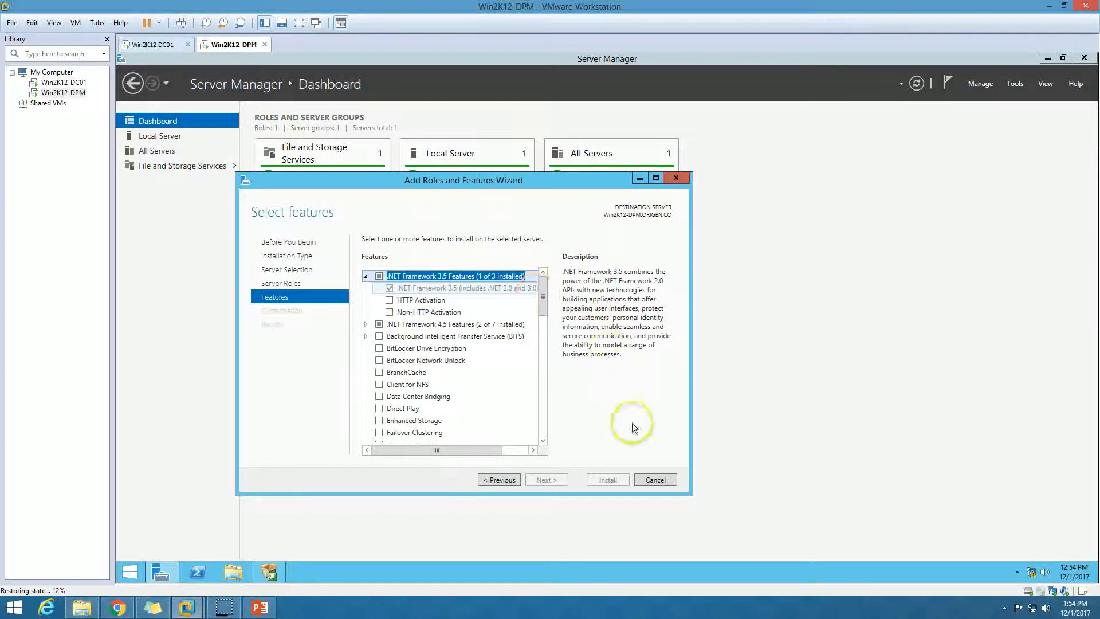
left_click(653, 480)
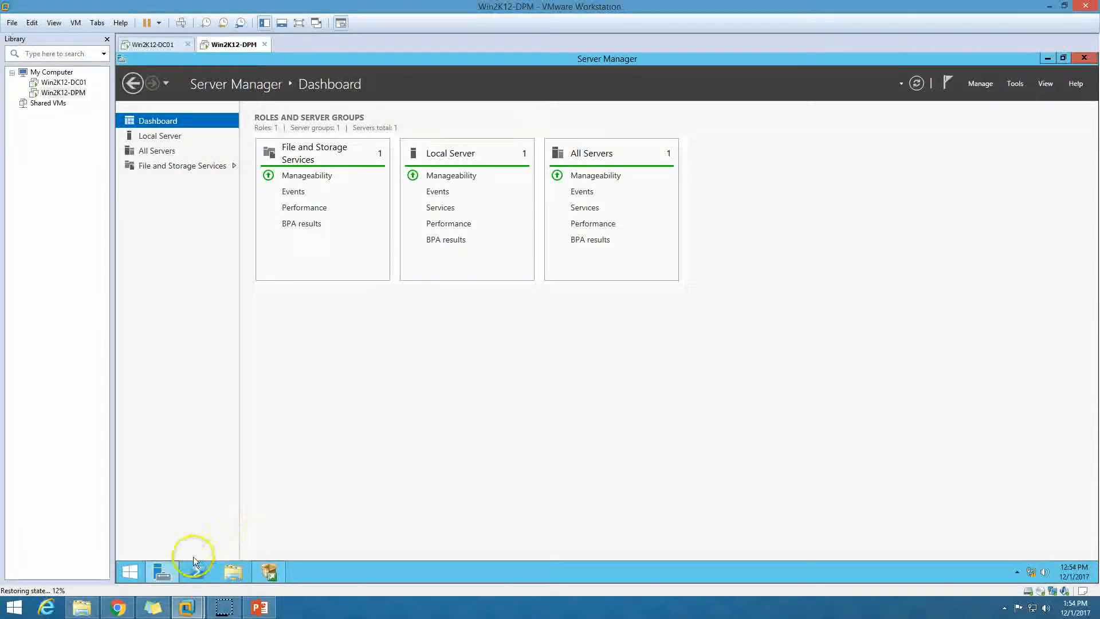
Start a new SQL Server stand-alone installation from the Installation Center.
left_click(162, 570)
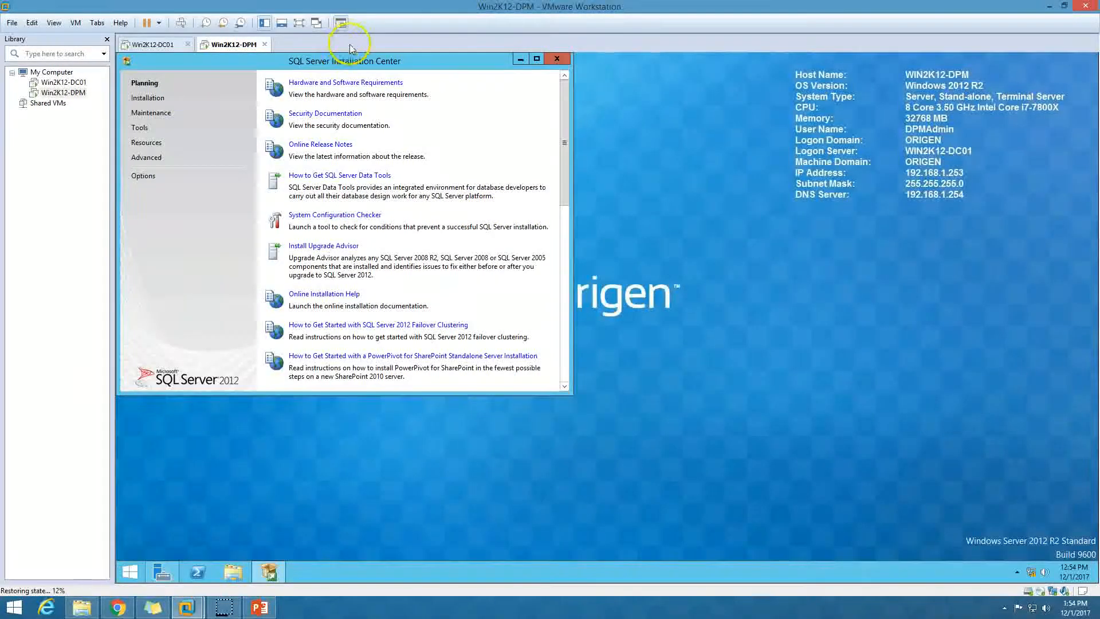
left_click_drag(319, 59, 538, 60)
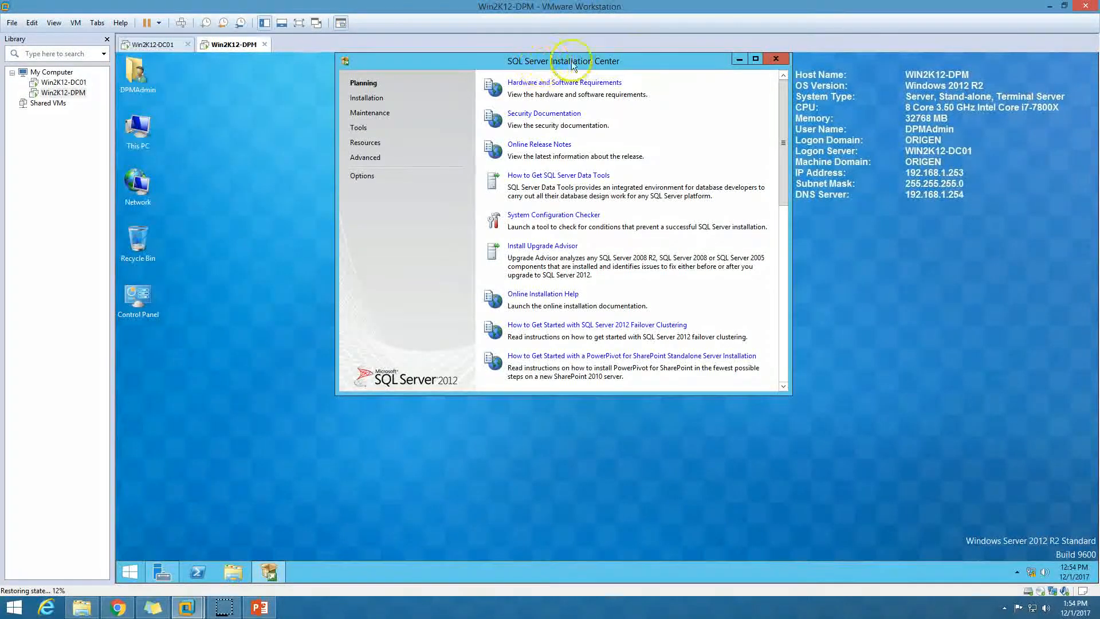
left_click(367, 99)
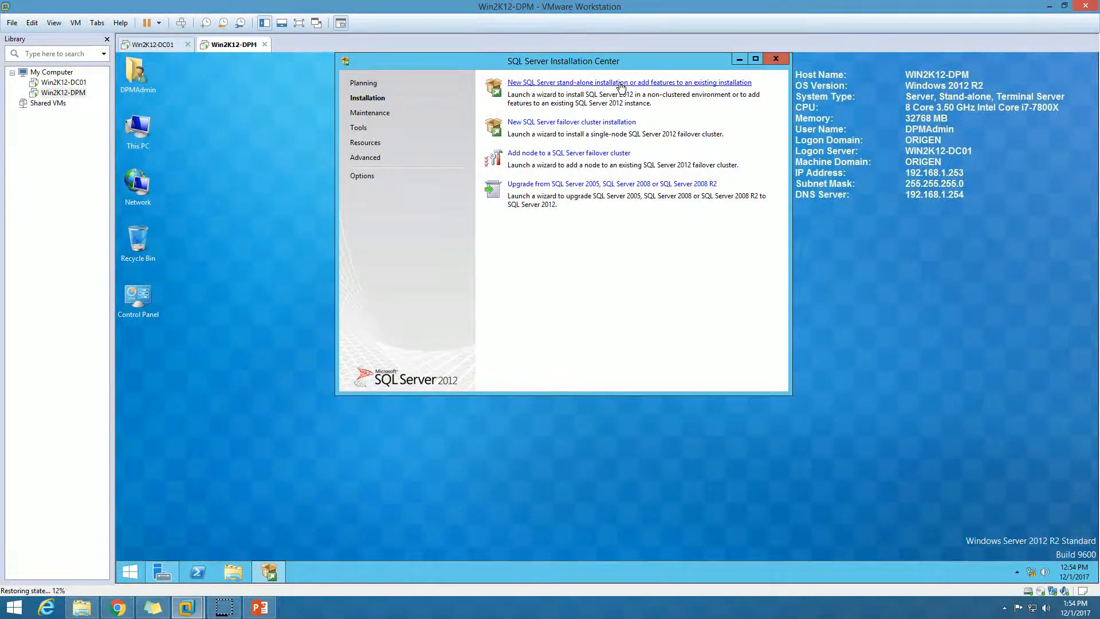
left_click(622, 84)
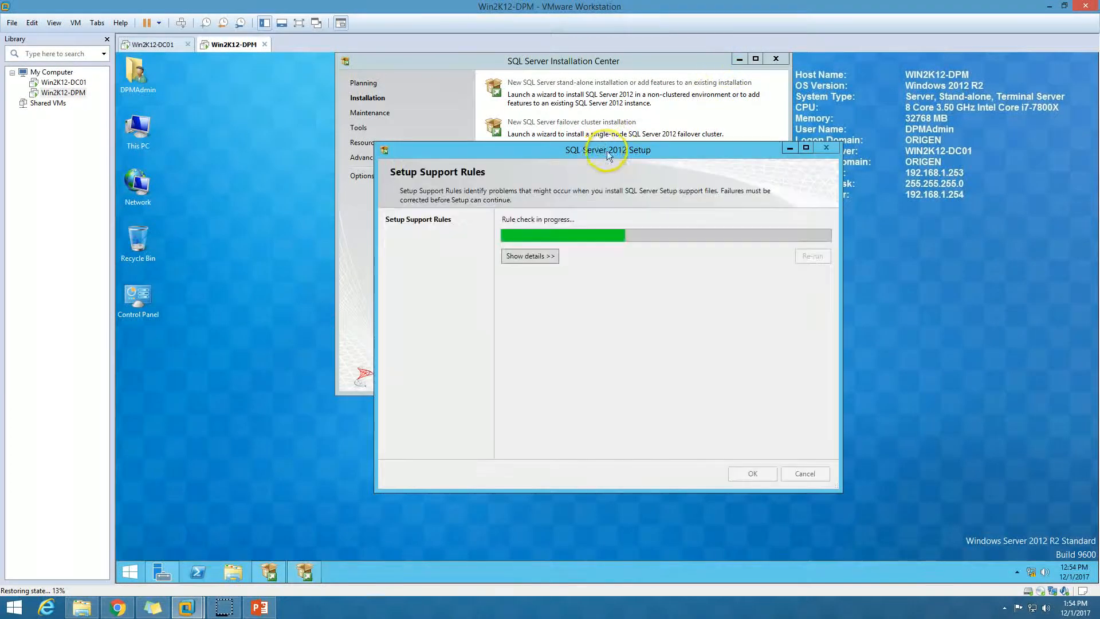
Confirm all eight setup support rules passed and continue to the Product Key page.
left_click(524, 256)
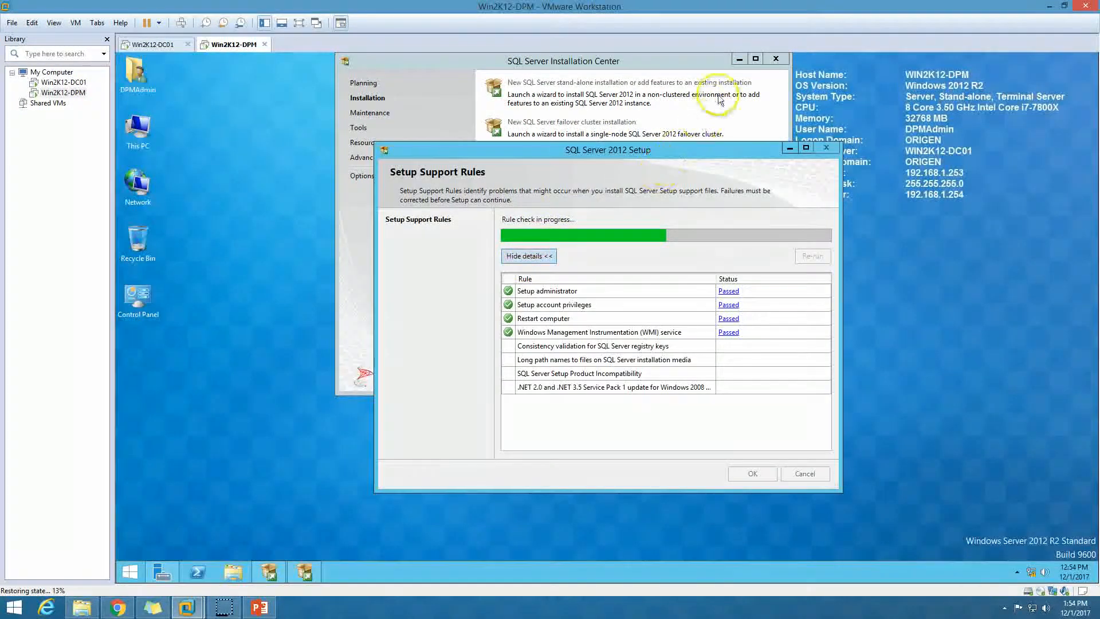
left_click(740, 59)
left_click_drag(625, 151, 559, 100)
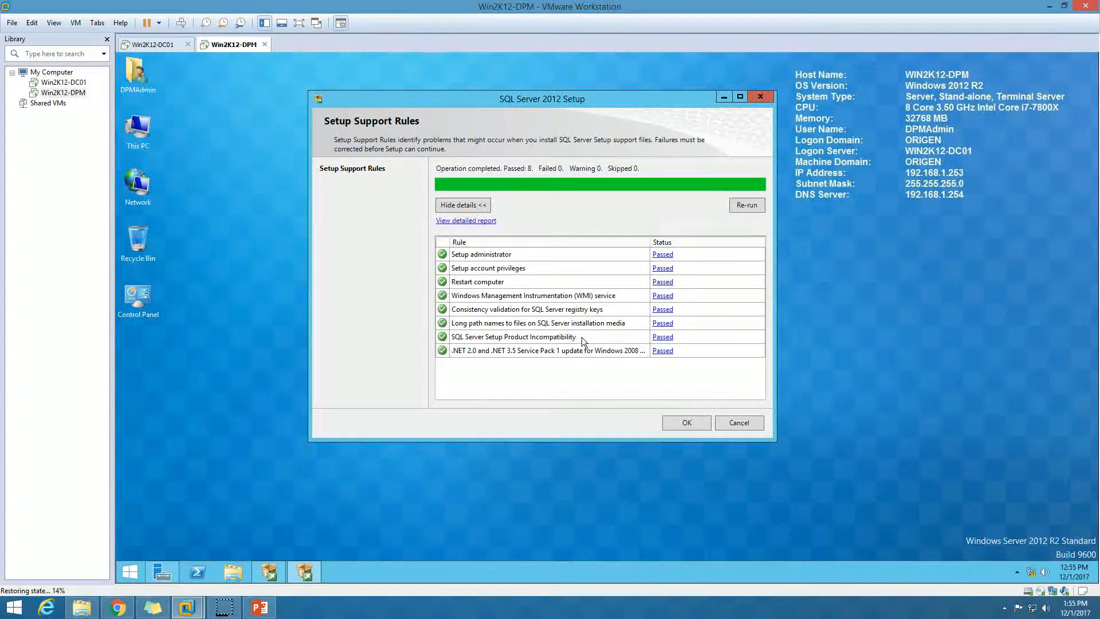
left_click(711, 424)
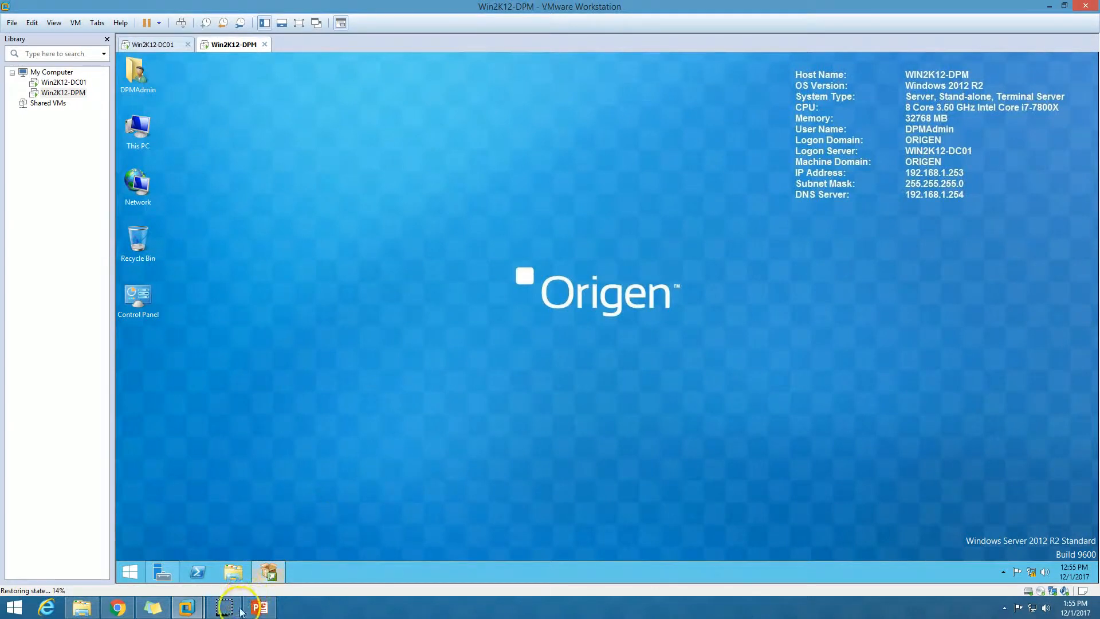
left_click_drag(519, 153, 529, 114)
Keep the free Evaluation edition of SQL Server 2012 instead of entering a product key.
left_click(564, 256)
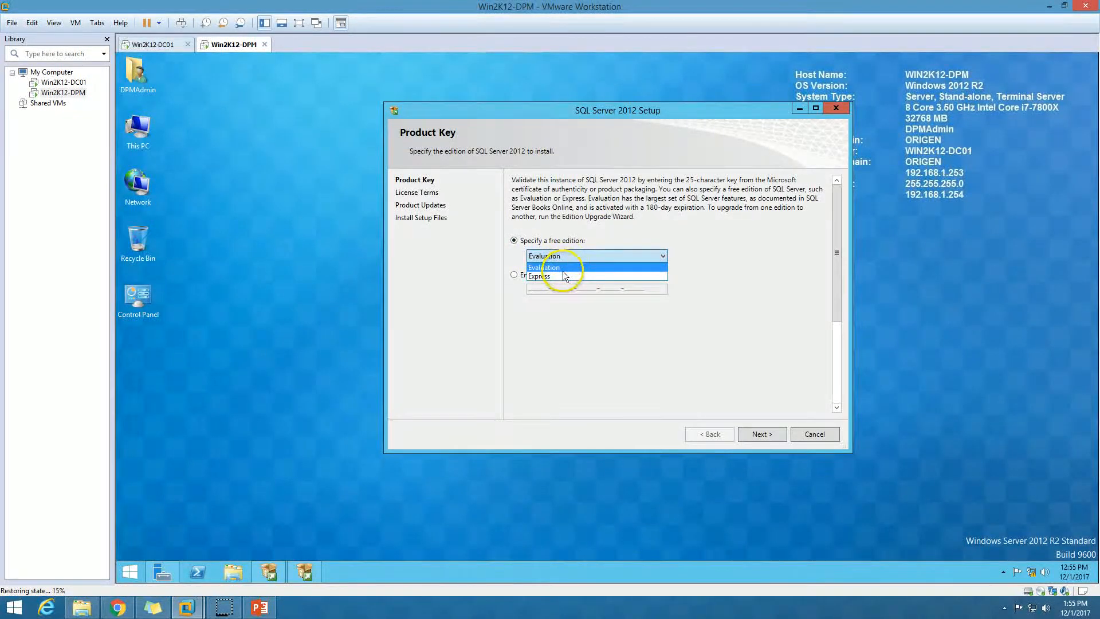
left_click(556, 267)
left_click(552, 278)
left_click(551, 291)
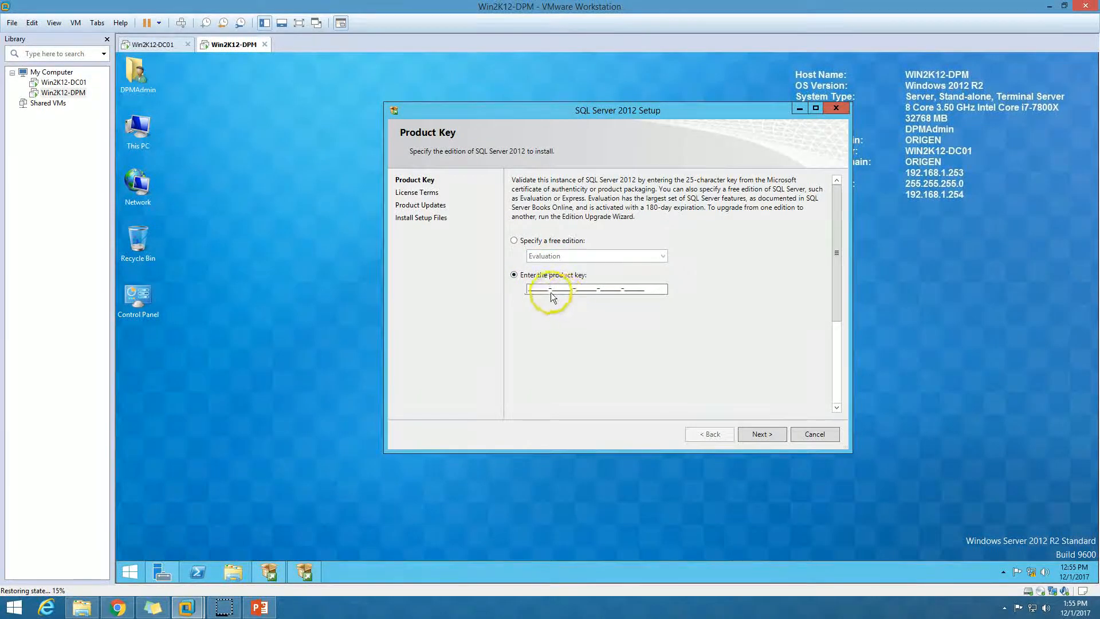
left_click_drag(531, 290, 658, 300)
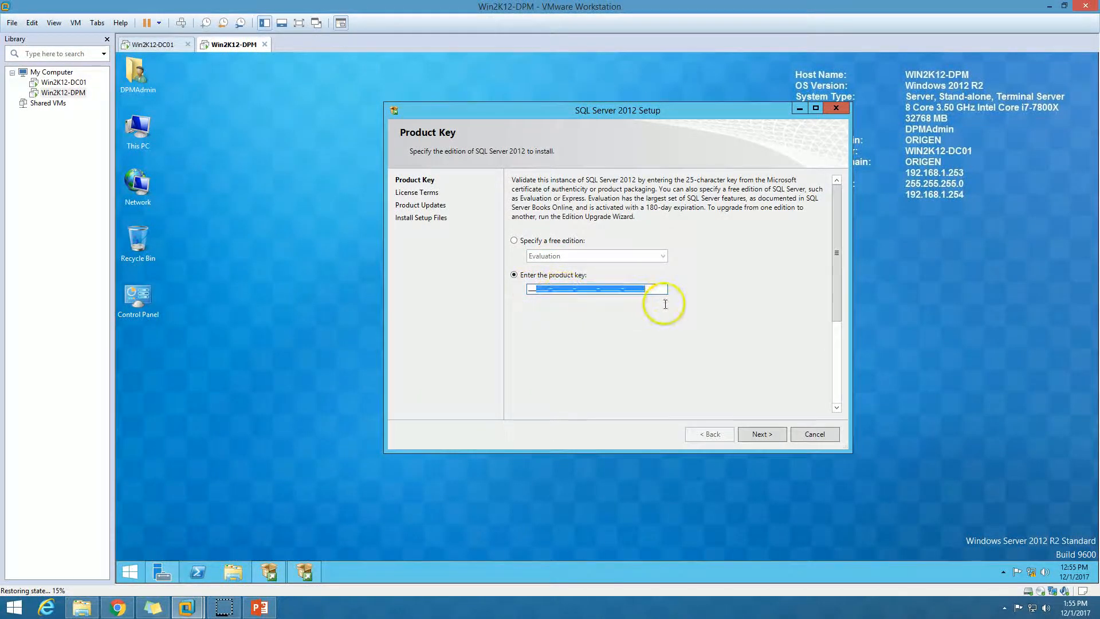
left_click(534, 241)
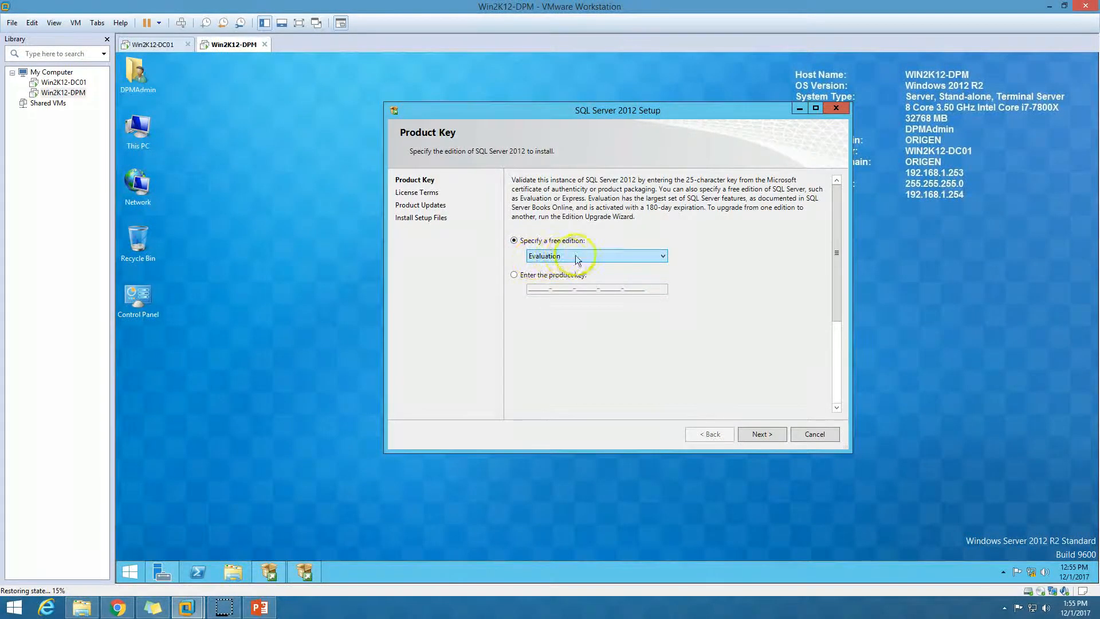
left_click(768, 436)
Accept the SQL Server license terms and continue past the product update error.
left_click(563, 354)
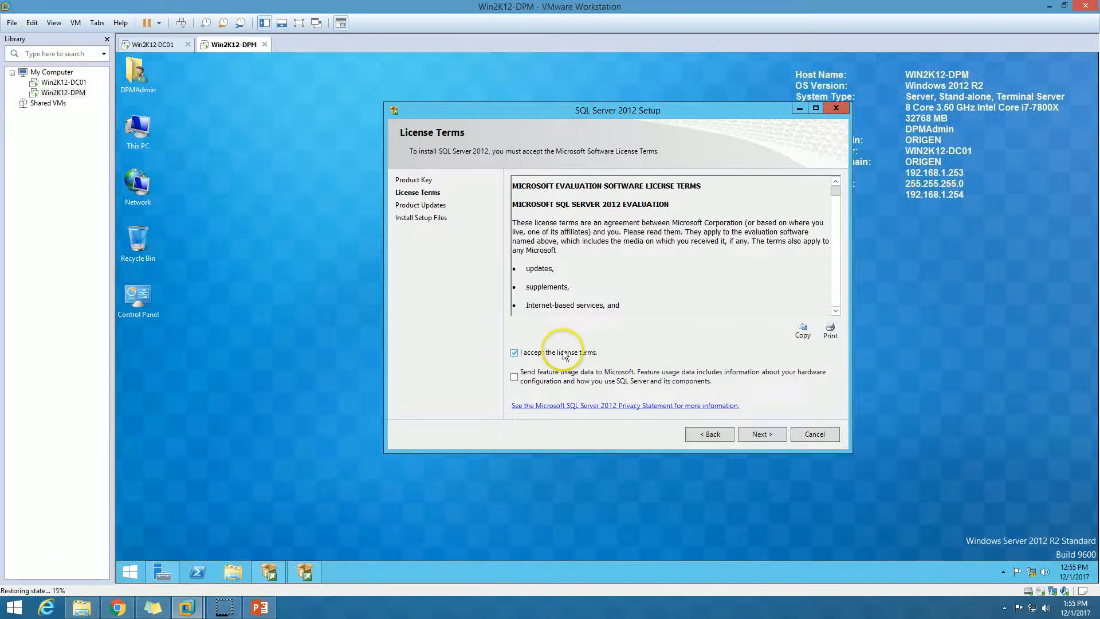
left_click(765, 435)
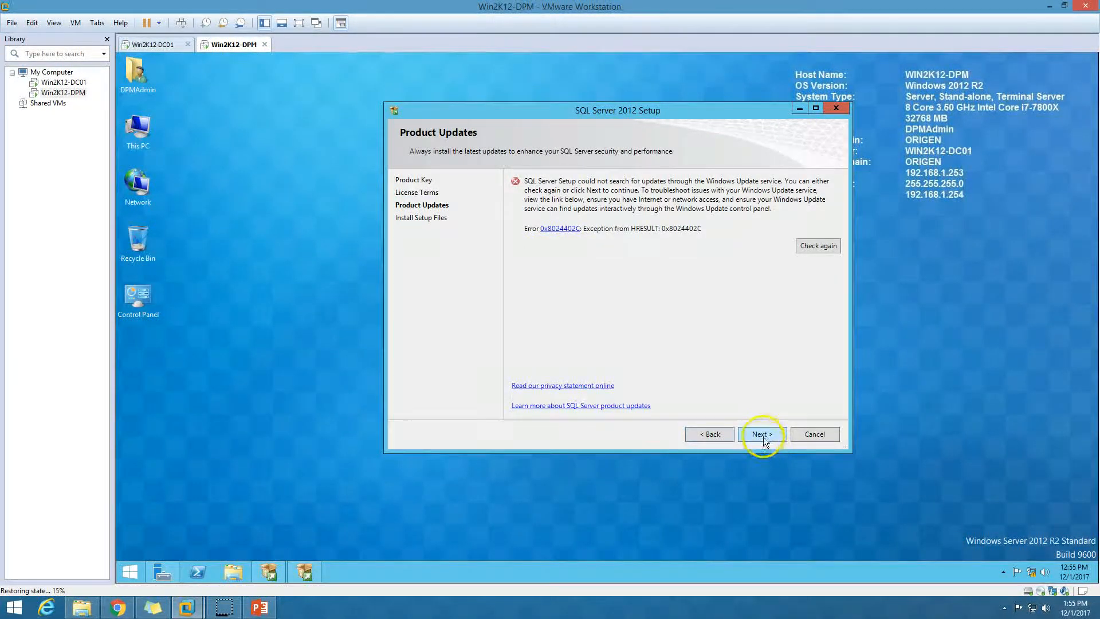
left_click(760, 434)
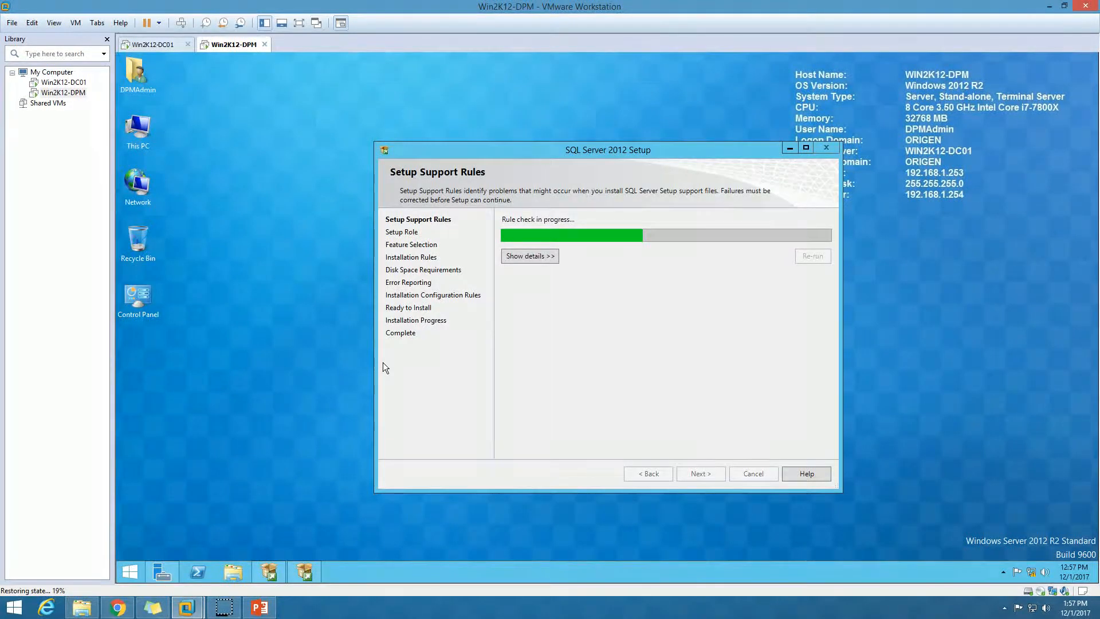
Review the passed setup support rules and keep SQL Server Feature Installation as the setup role.
left_click(527, 258)
left_click_drag(592, 150, 573, 112)
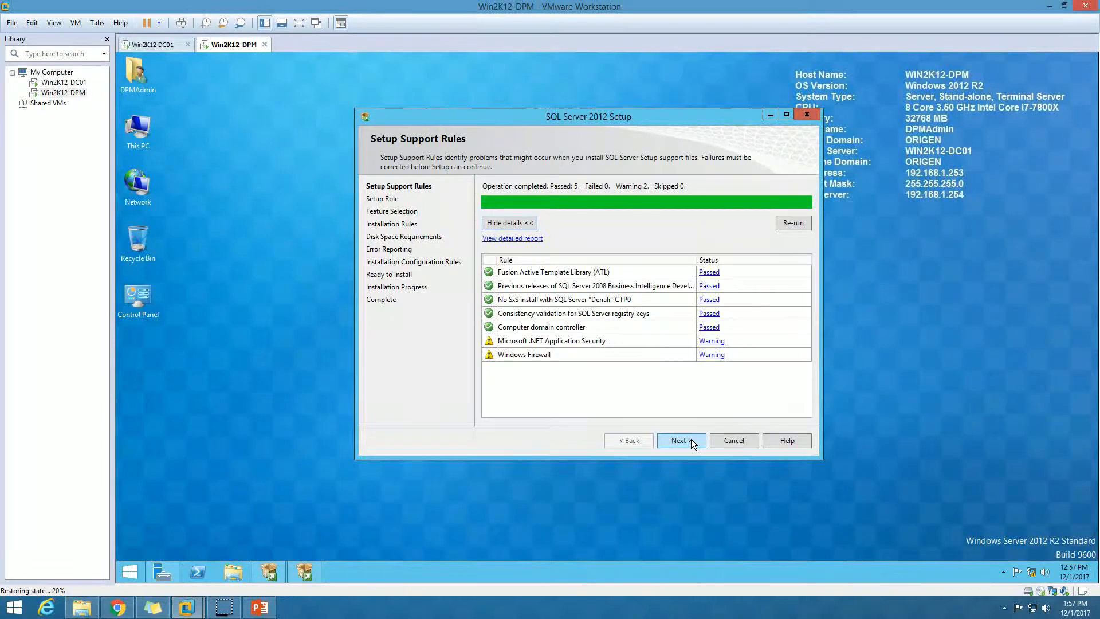
left_click(687, 442)
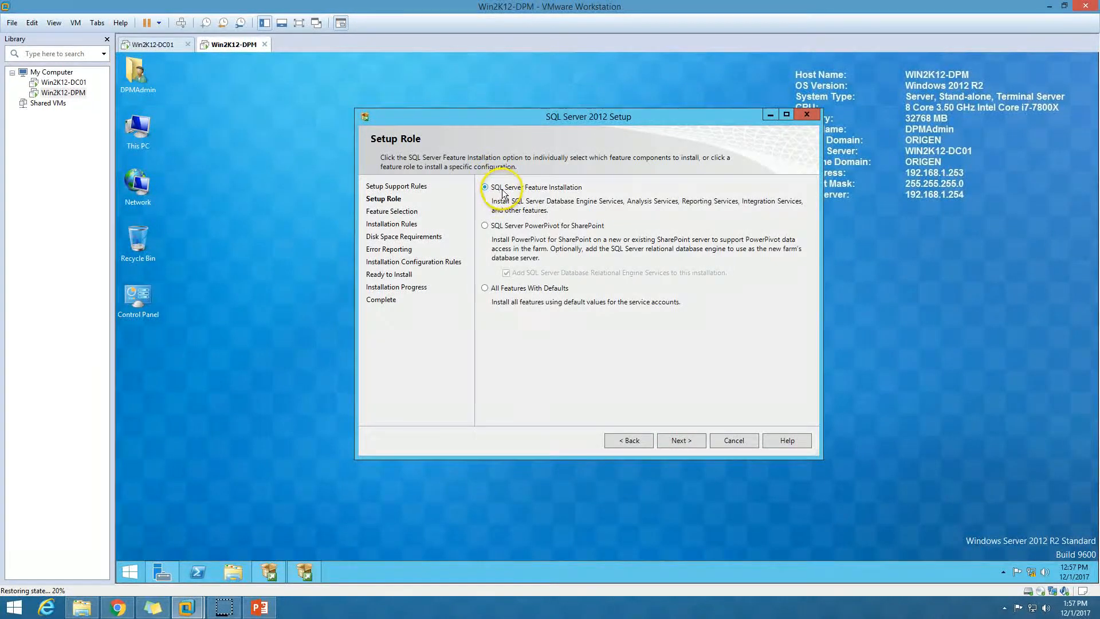
left_click(682, 440)
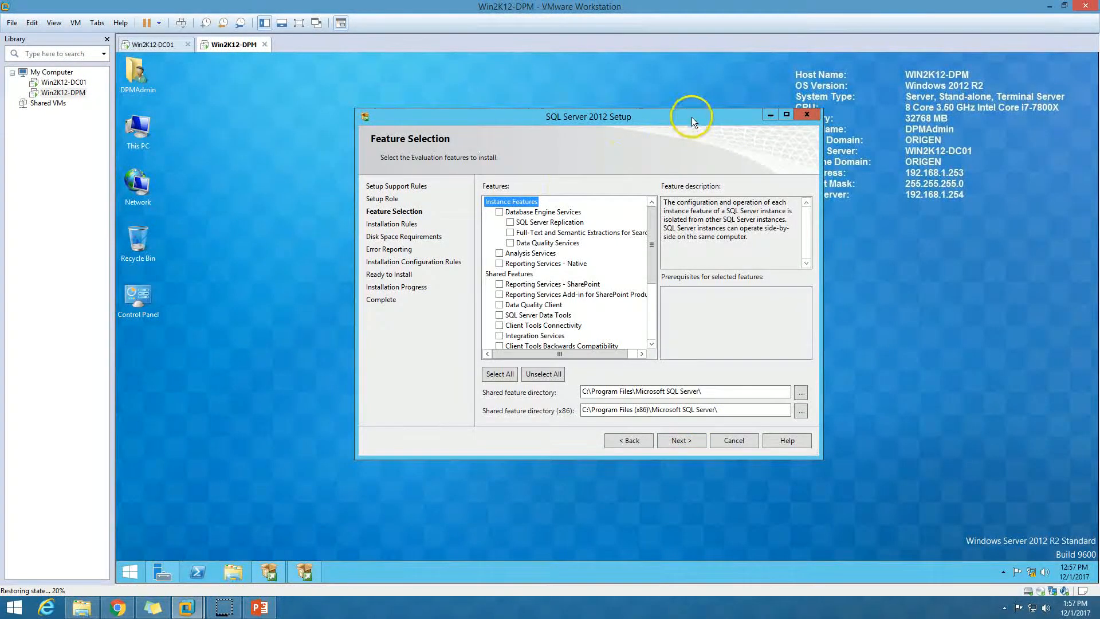
Select Database Engine Services, Reporting Services - Native and Management Tools - Complete as features.
left_click(500, 212)
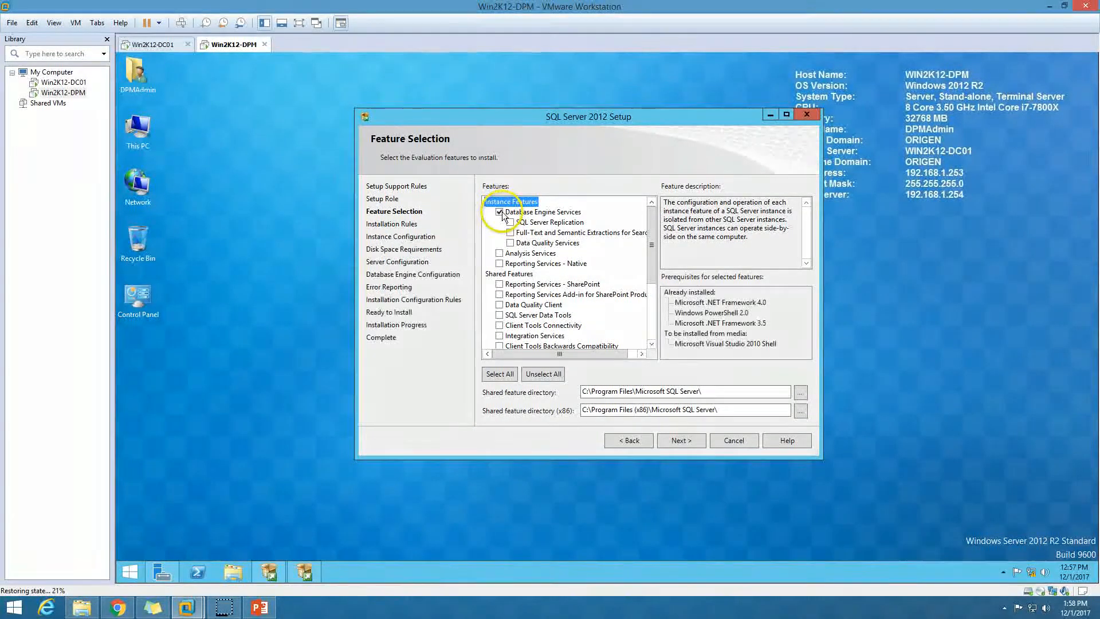
left_click(499, 263)
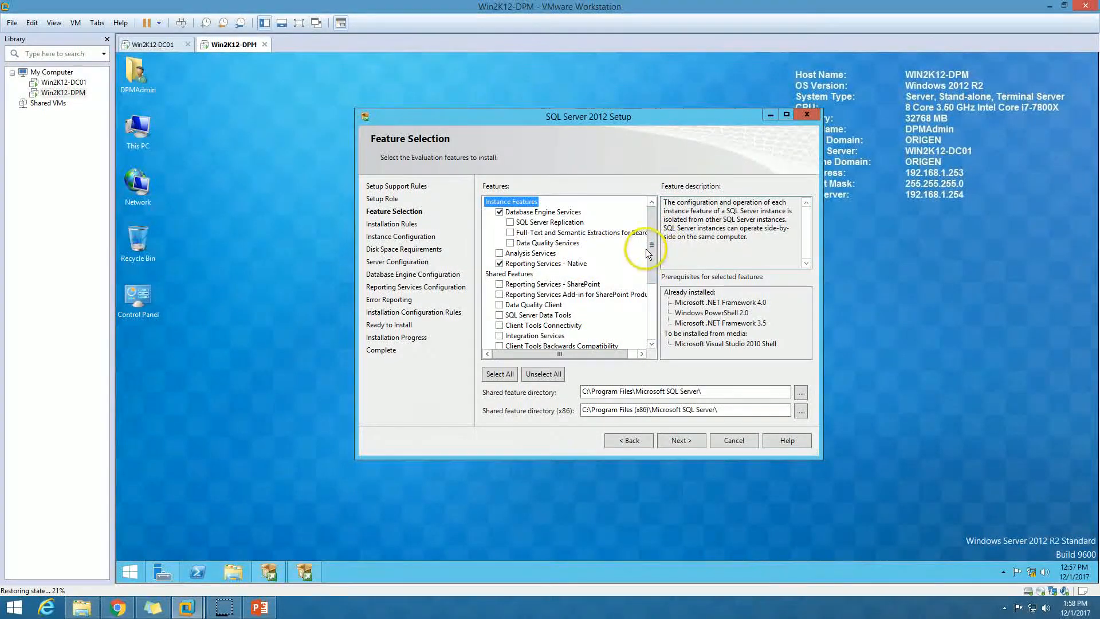
left_click(653, 326)
left_click(512, 284)
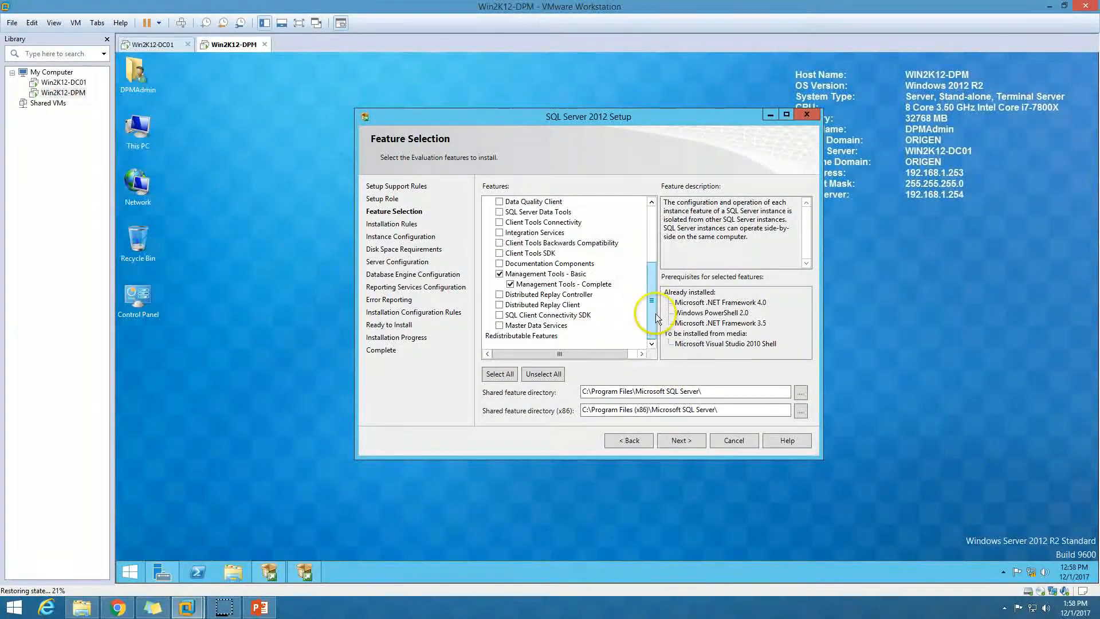
left_click_drag(652, 308, 656, 209)
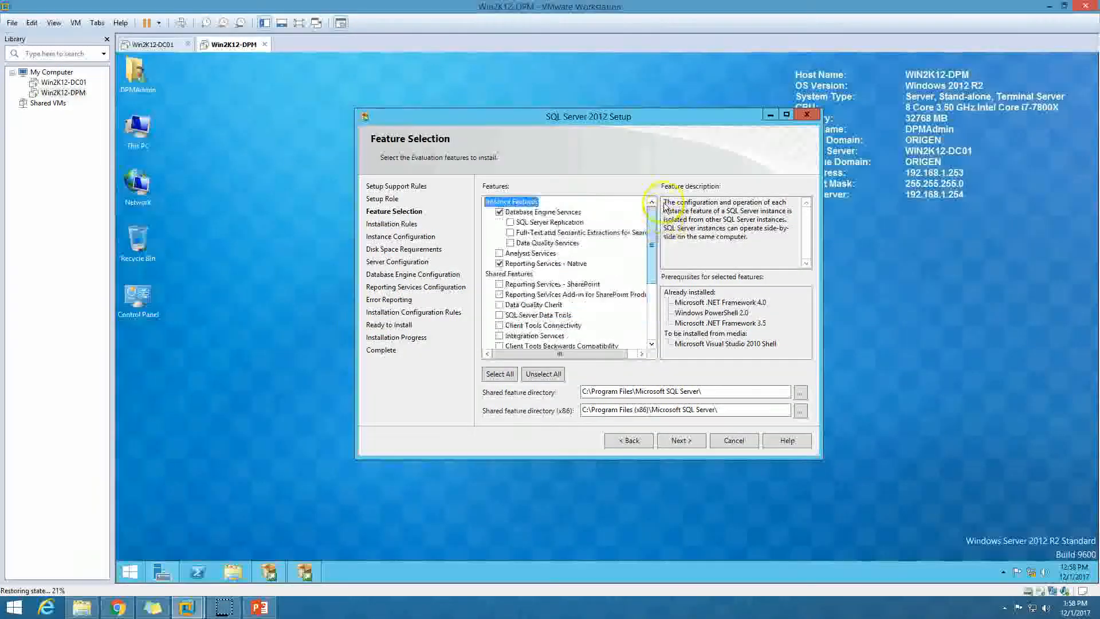
left_click(682, 440)
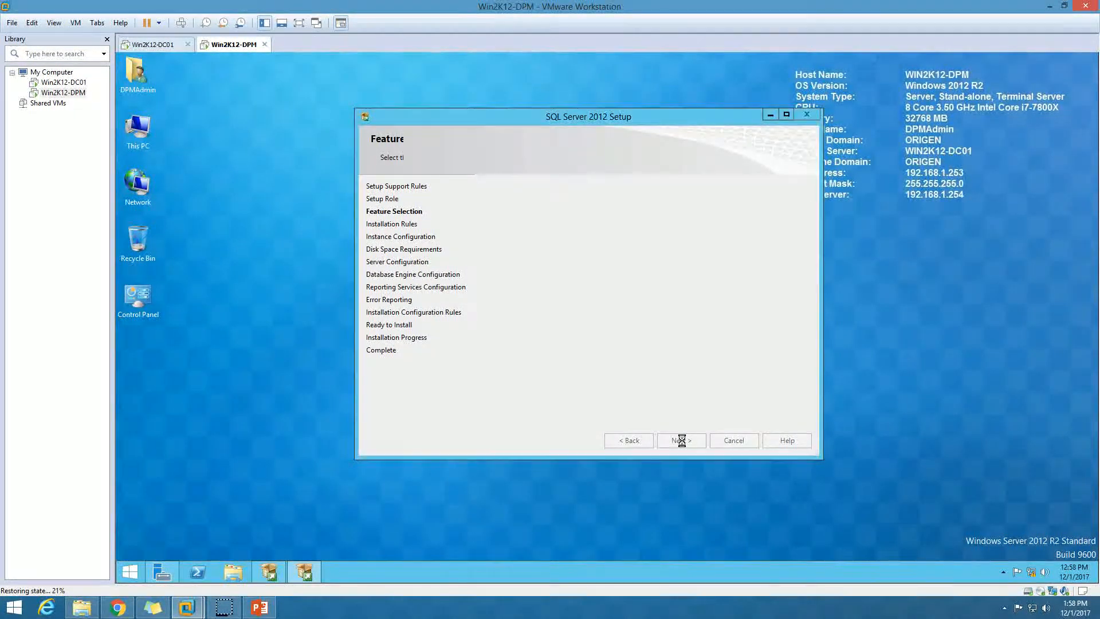
Check that all 3 installation rules passed and continue to Instance Configuration.
left_click(627, 116)
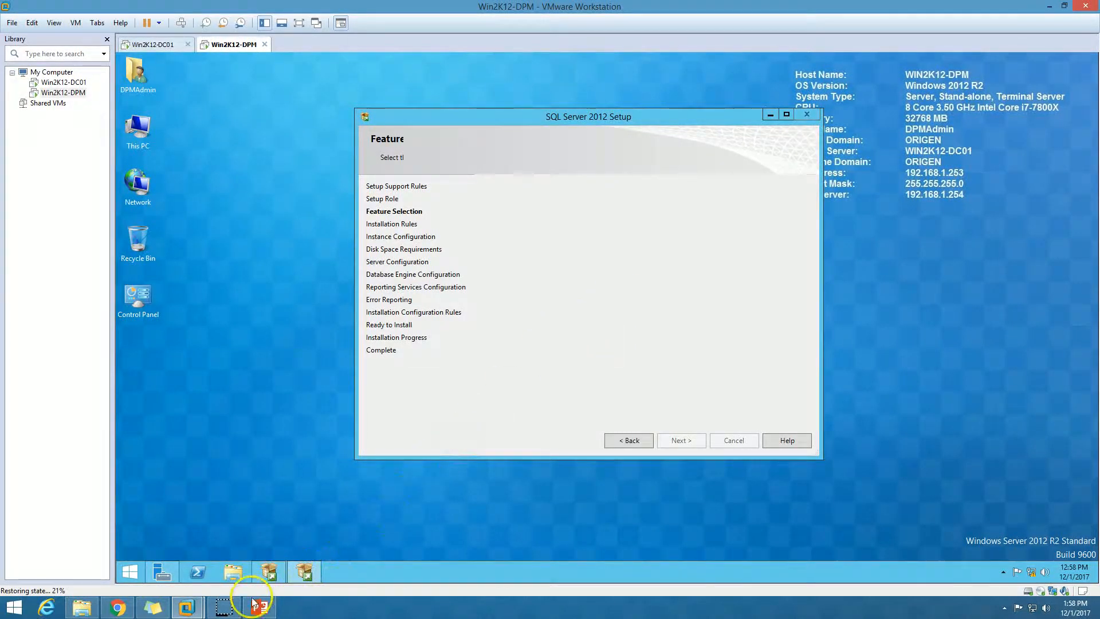
left_click(515, 223)
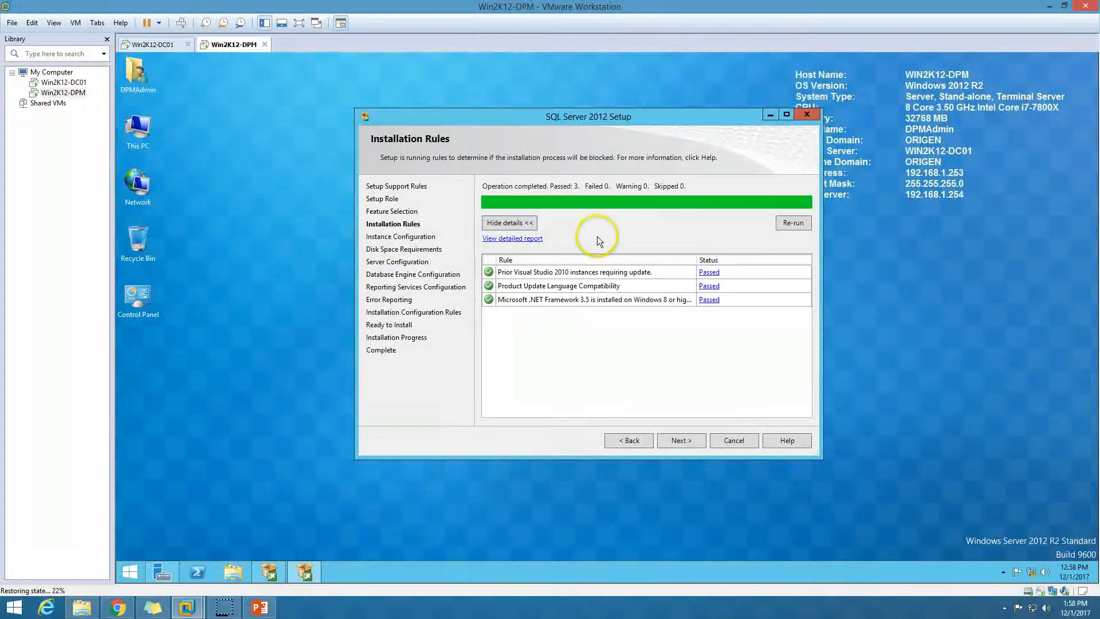
left_click(665, 441)
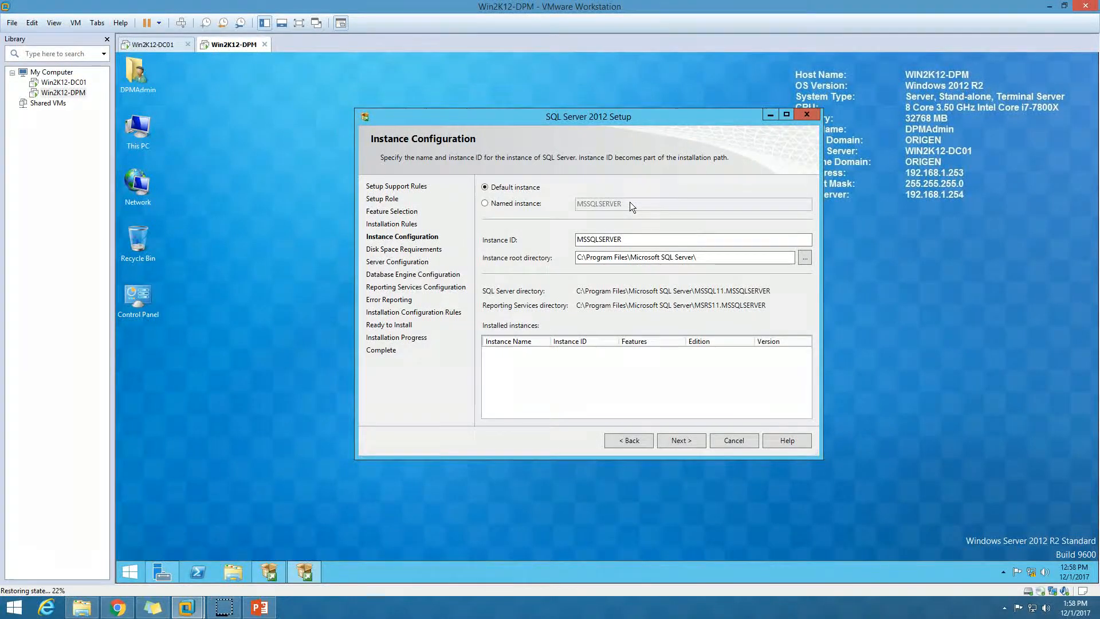
Keep the default MSSQLSERVER instance and accept the 3667 MB disk space requirement.
left_click(507, 217)
left_click(513, 203)
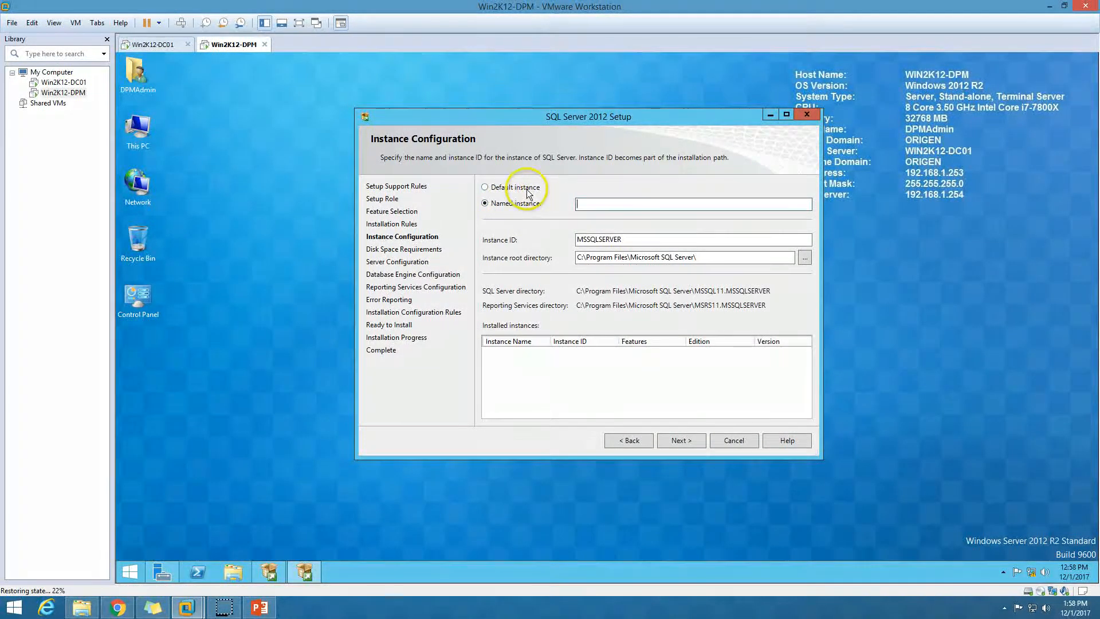
left_click(522, 189)
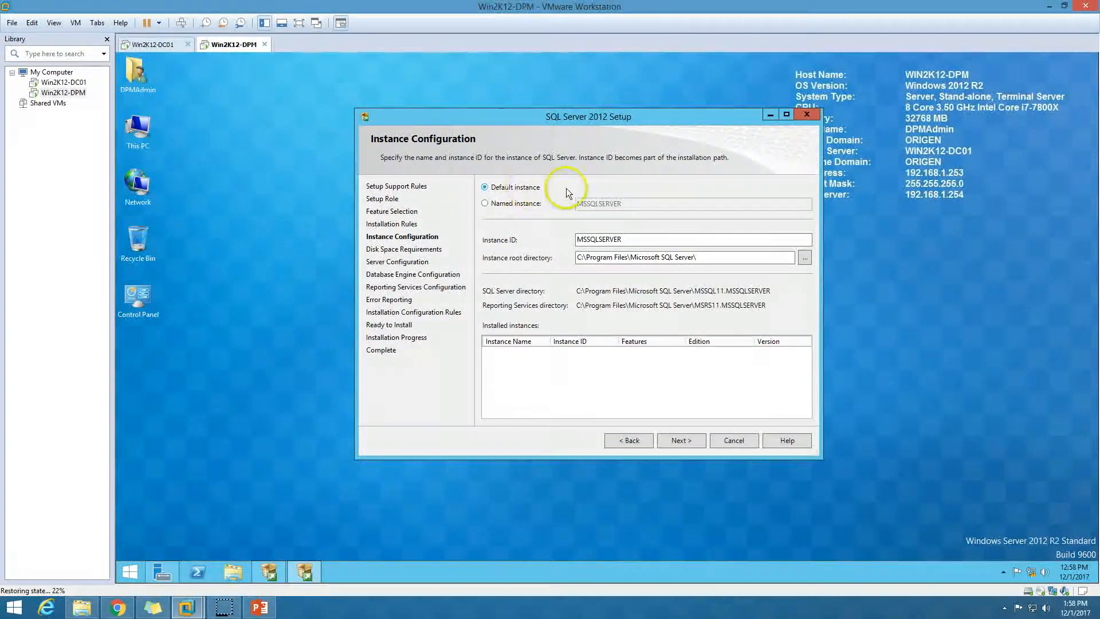
left_click_drag(642, 236, 570, 241)
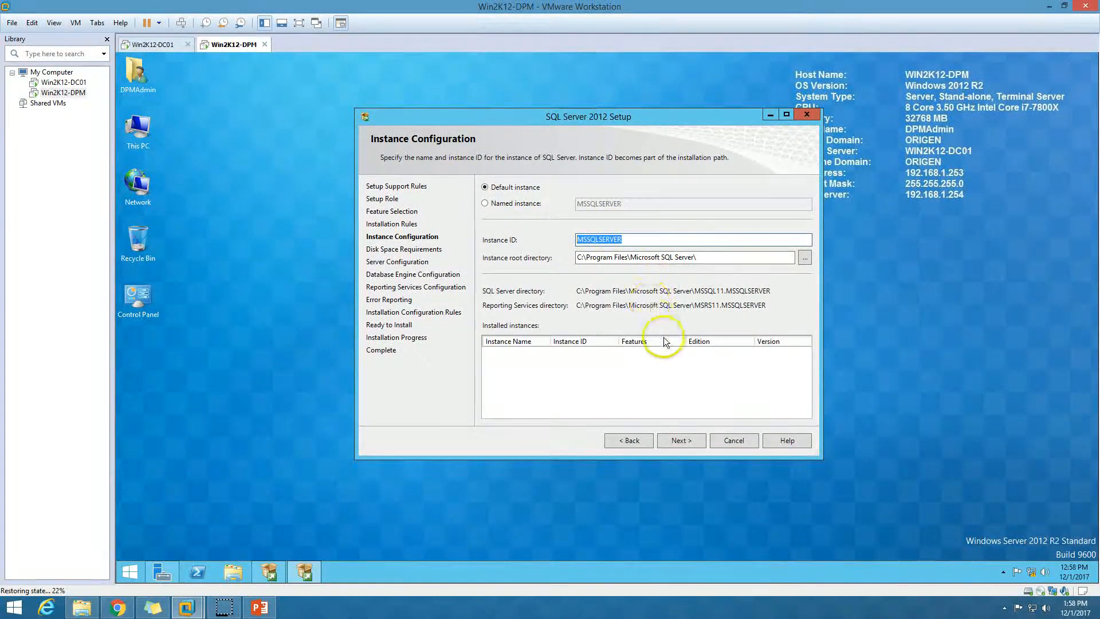
left_click(685, 444)
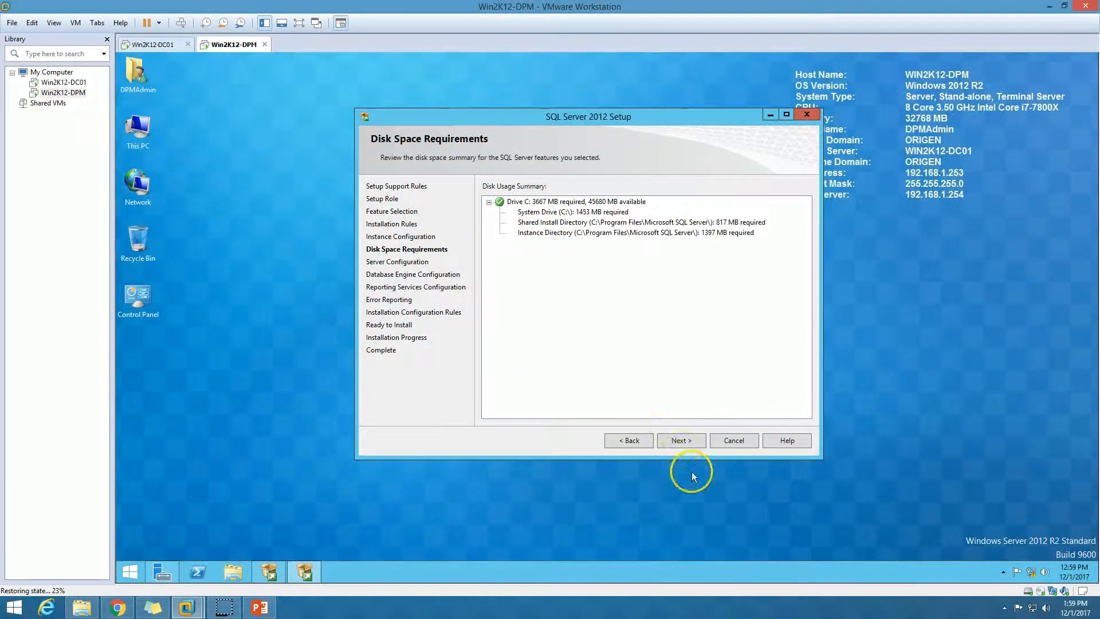
left_click(689, 440)
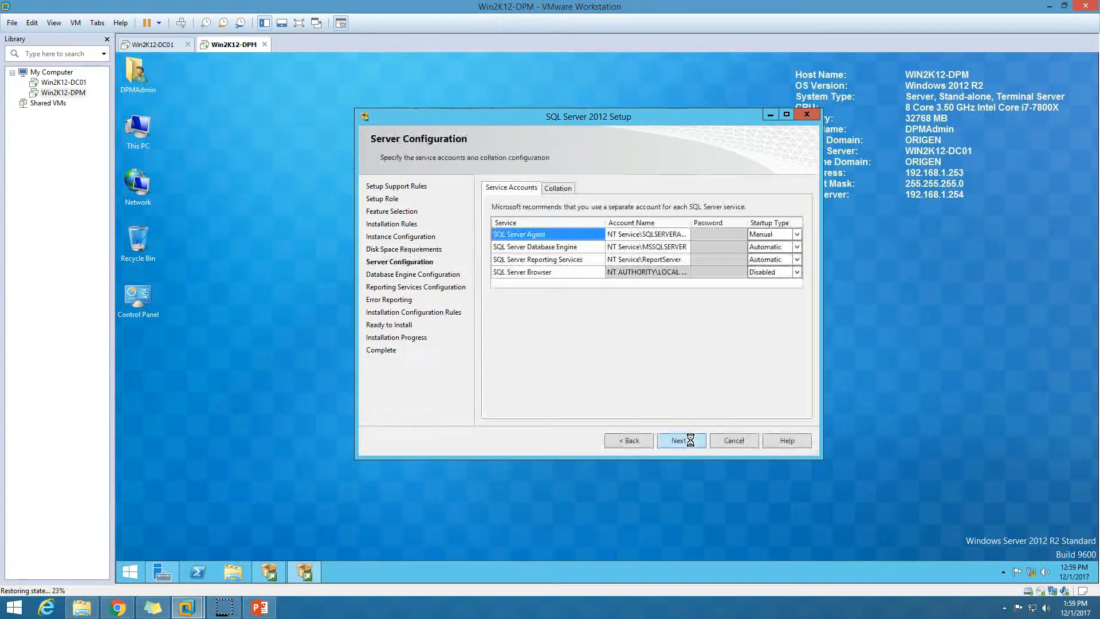
Maximize setup and give the SQL Server Agent service the domain DPM admin account and password.
left_click(787, 115)
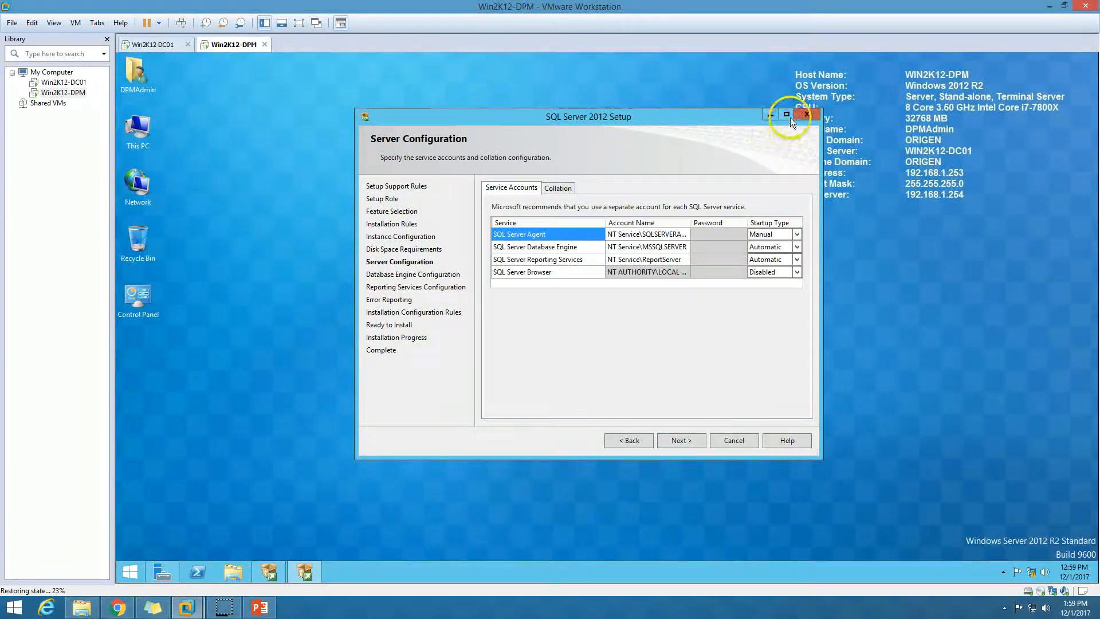
left_click(688, 169)
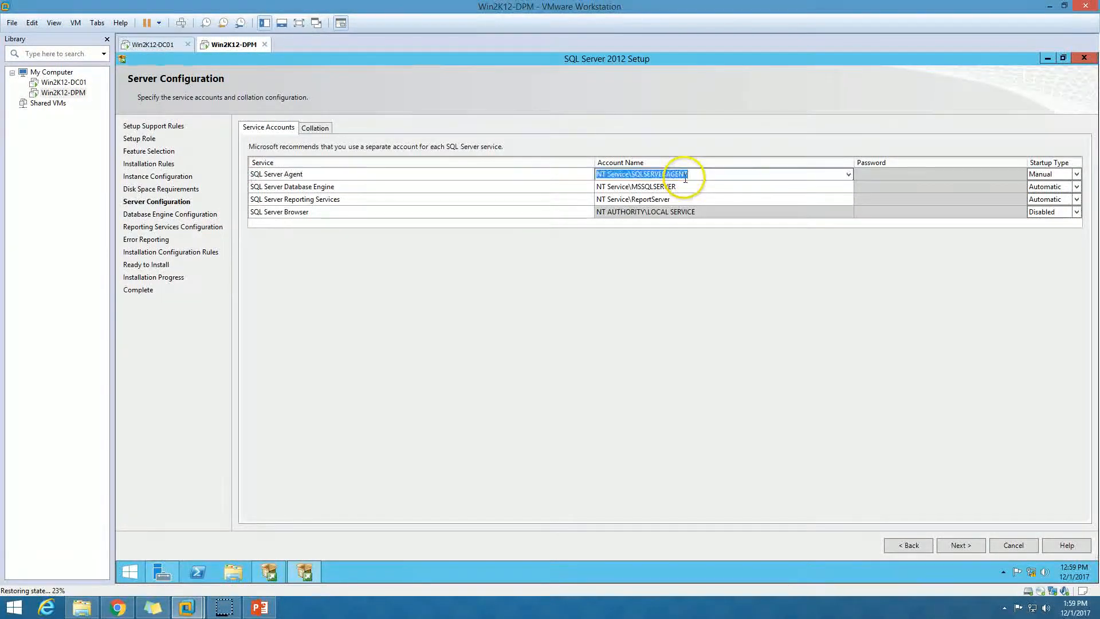
type("ORIGEN\\DPMA")
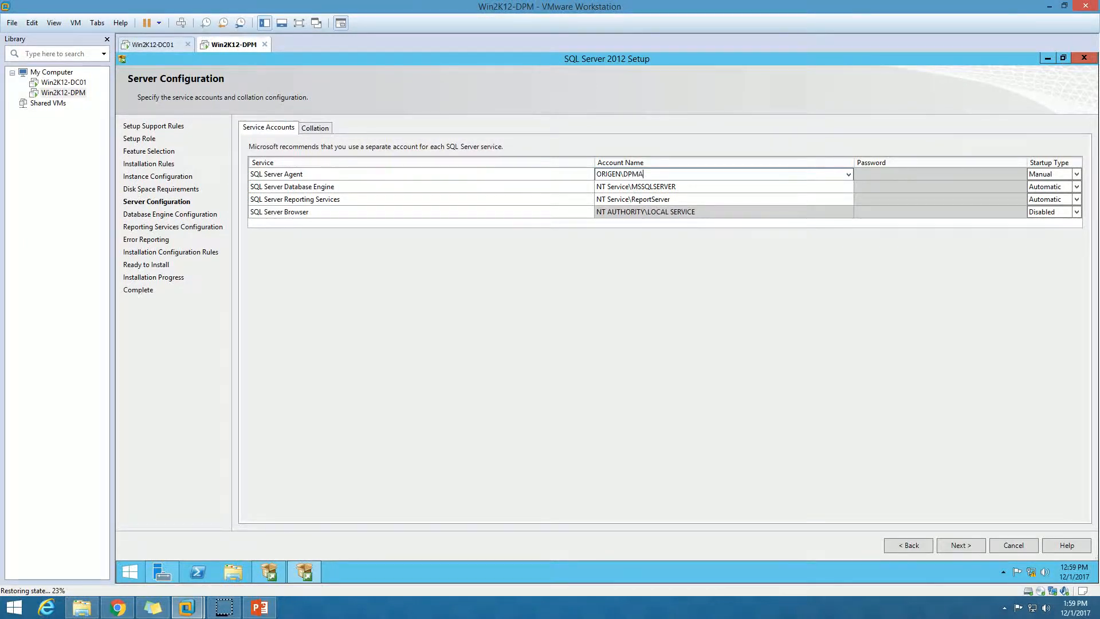
type("n")
key("Tab")
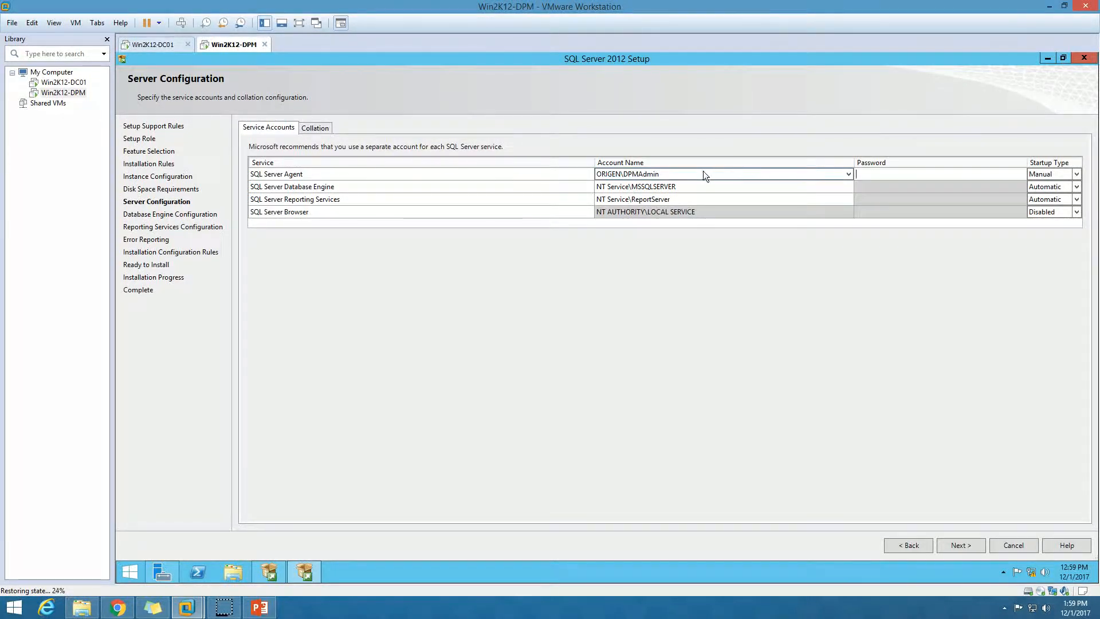
left_click(703, 170)
key("ctrl+c")
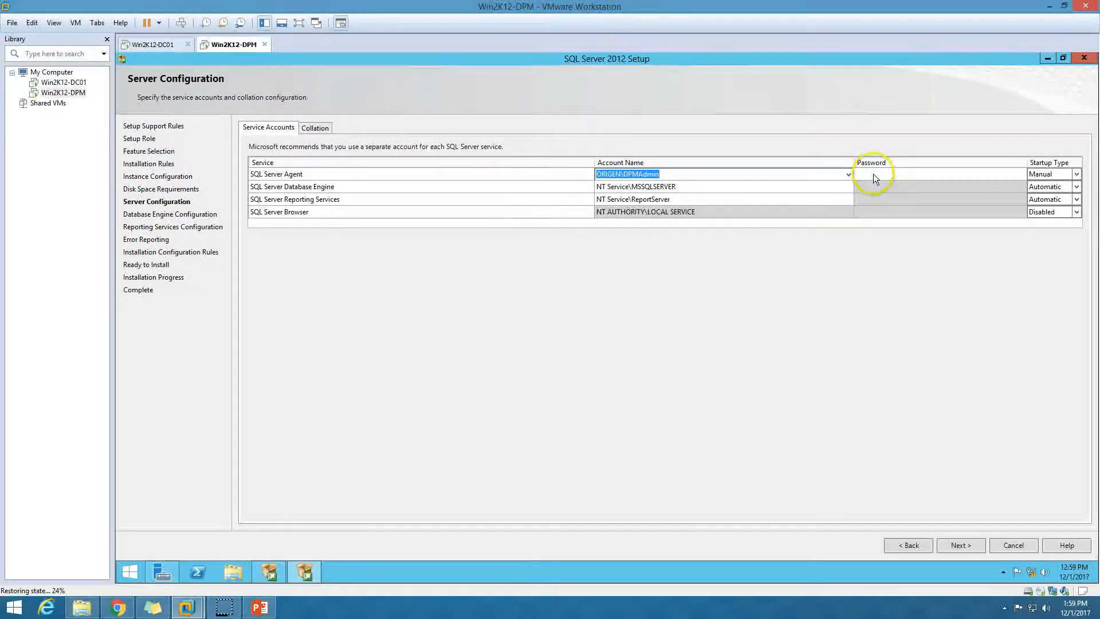
left_click(874, 174)
type("w0rd")
key("Tab")
Use the same domain account and password for the Database Engine and Reporting Services services.
key("a")
key("Tab")
key("Tab")
key("ctrl+v")
key("Tab")
type("P@ssw0rd")
key("Tab")
key("Tab")
key("Tab")
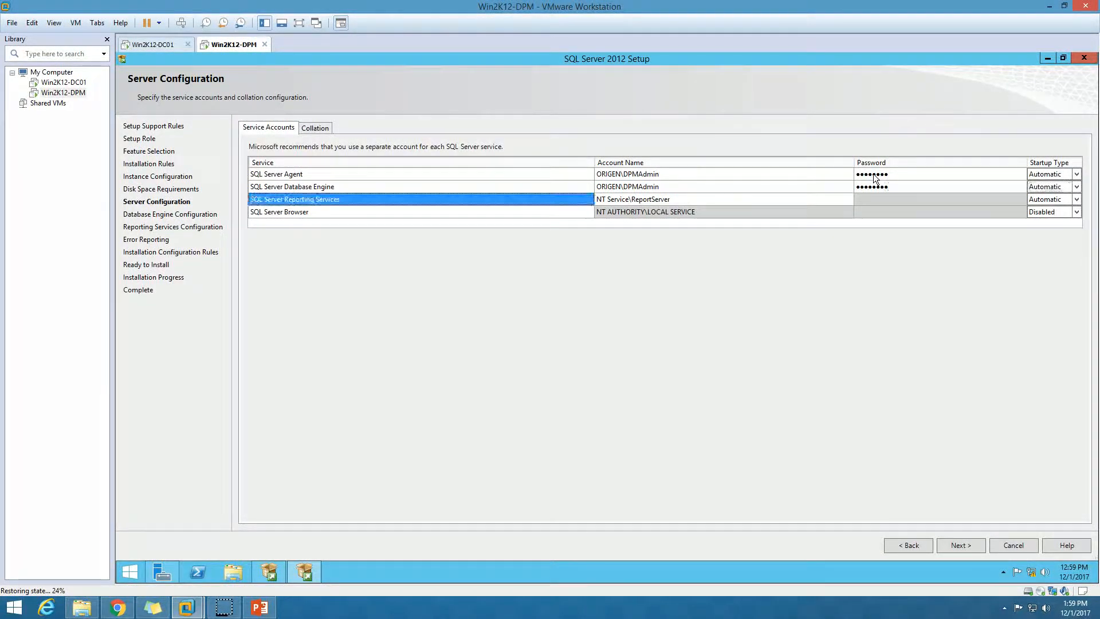
key("ctrl+v")
key("Tab")
type("P@")
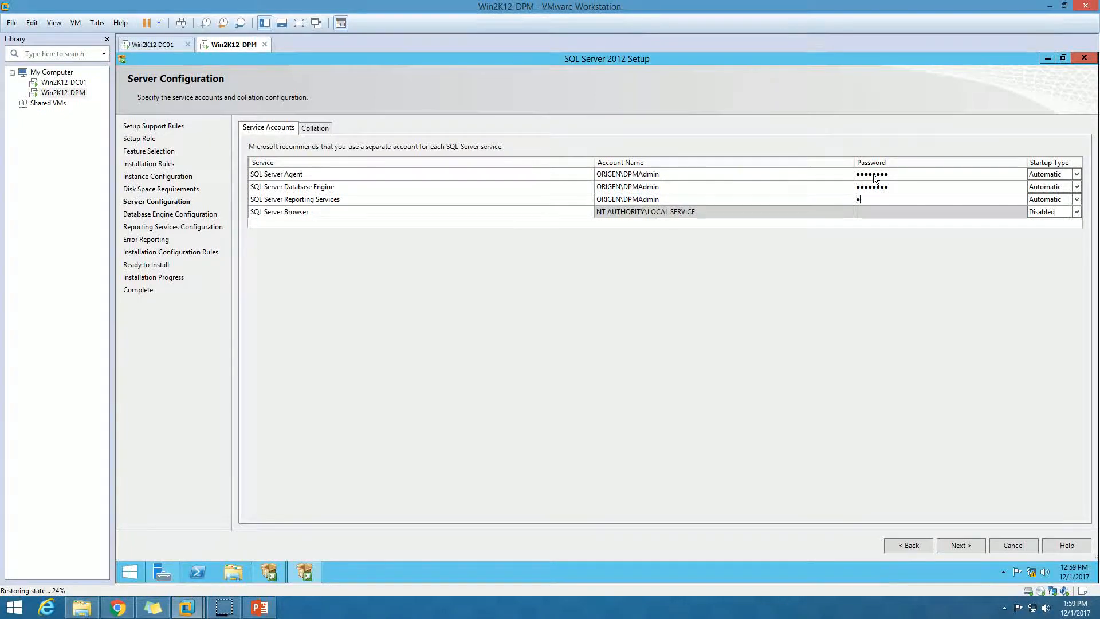
type("ssw0rd")
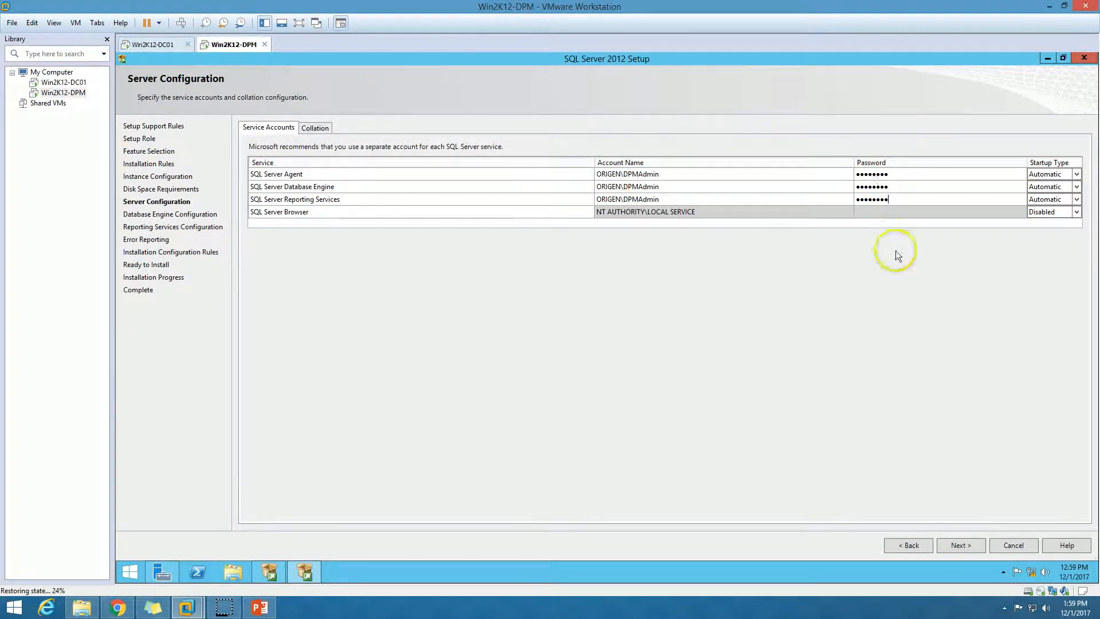
left_click(970, 545)
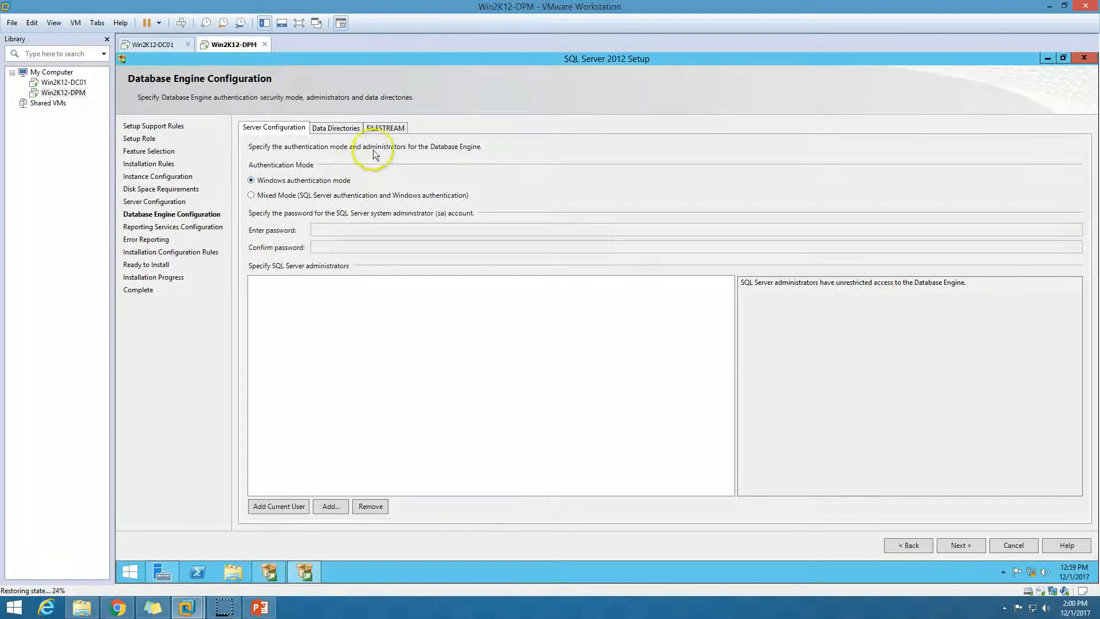
Add the current domain user as SQL Server administrator and keep Reporting Services on install-and-configure.
left_click(279, 506)
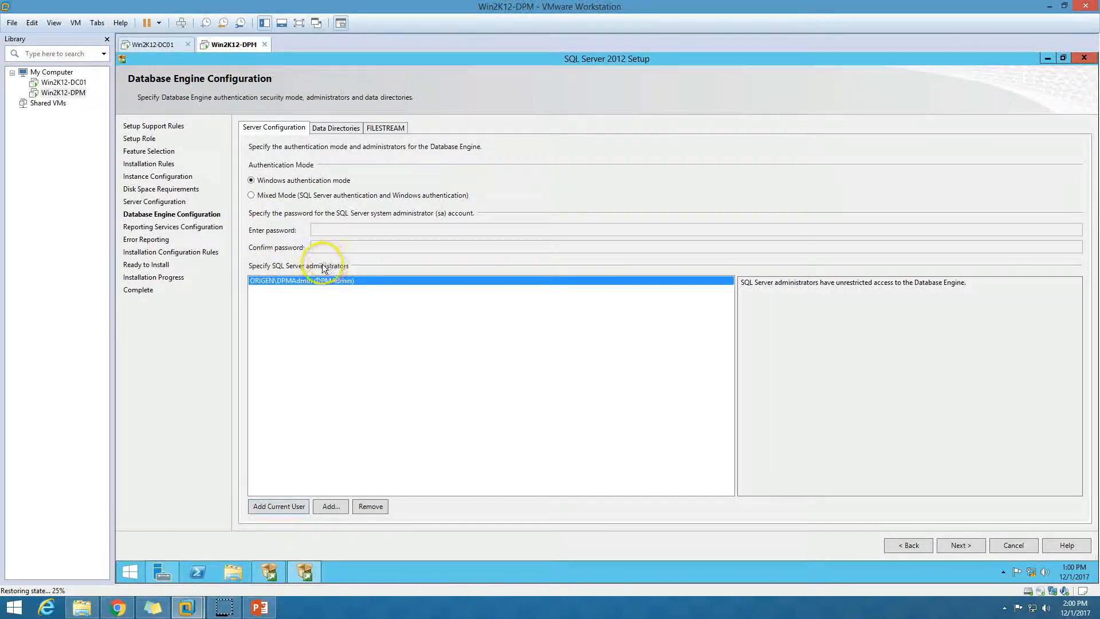
left_click(970, 545)
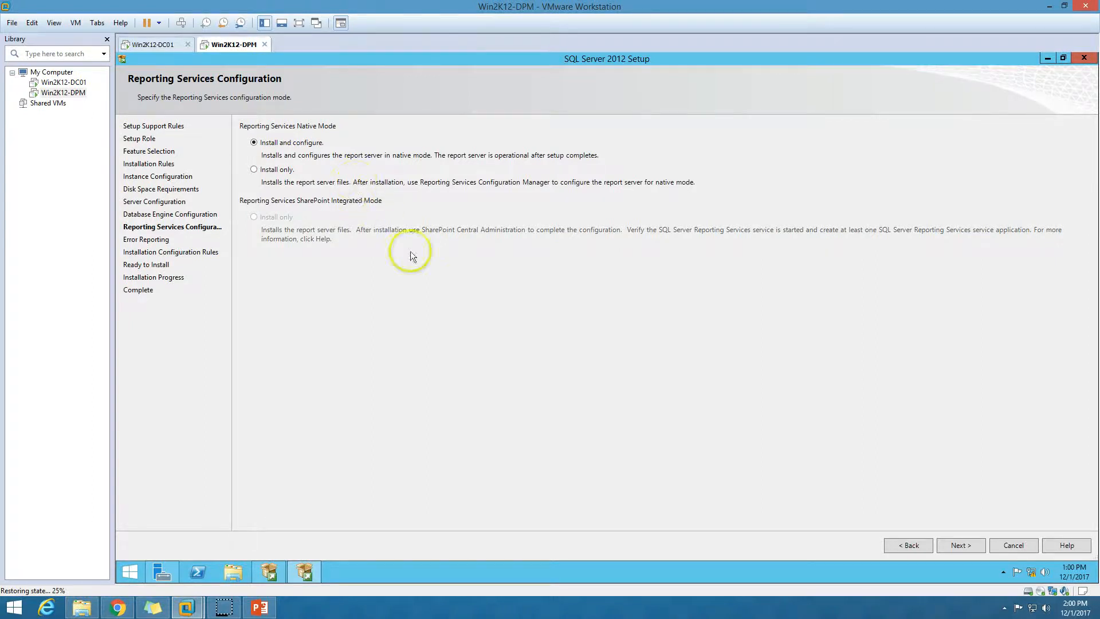
left_click(965, 550)
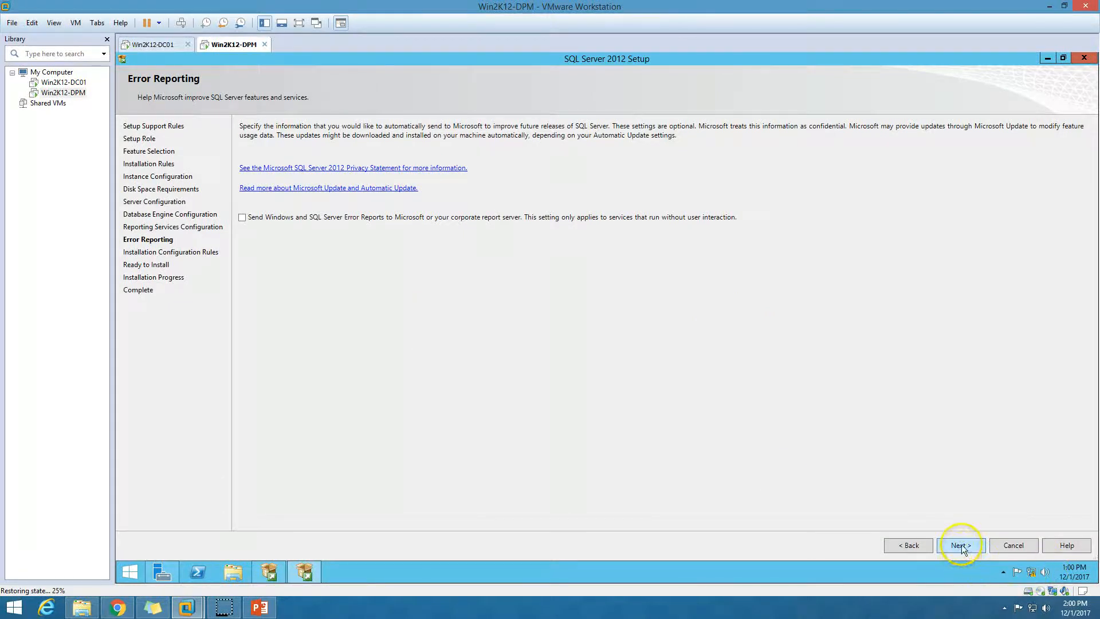
Confirm all six installation configuration rules passed and continue to the Ready to Install summary.
left_click(961, 544)
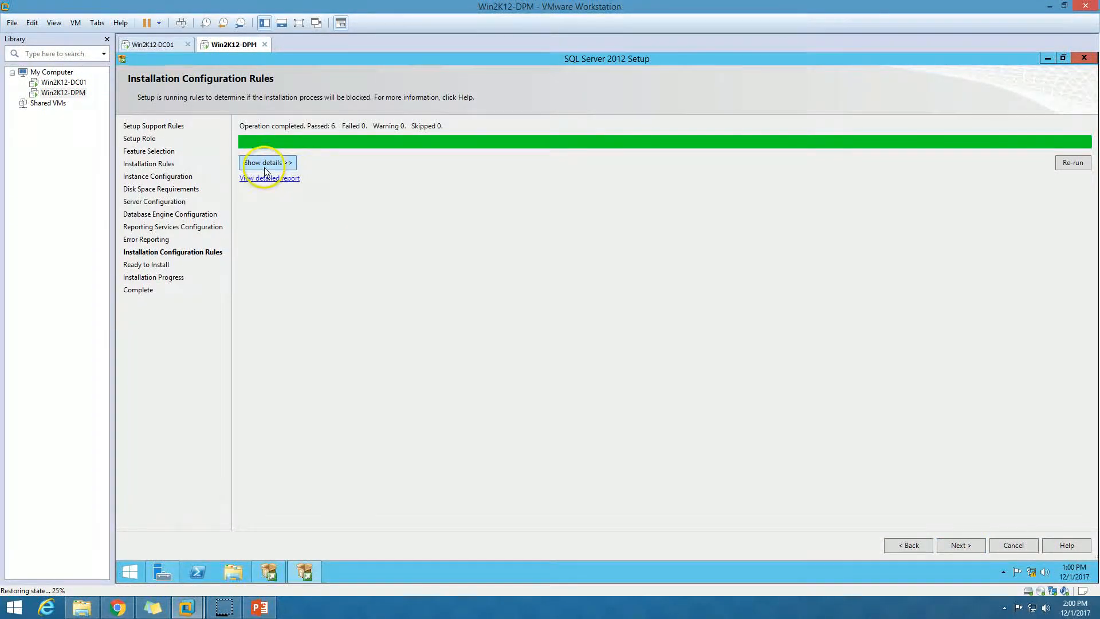
left_click(264, 165)
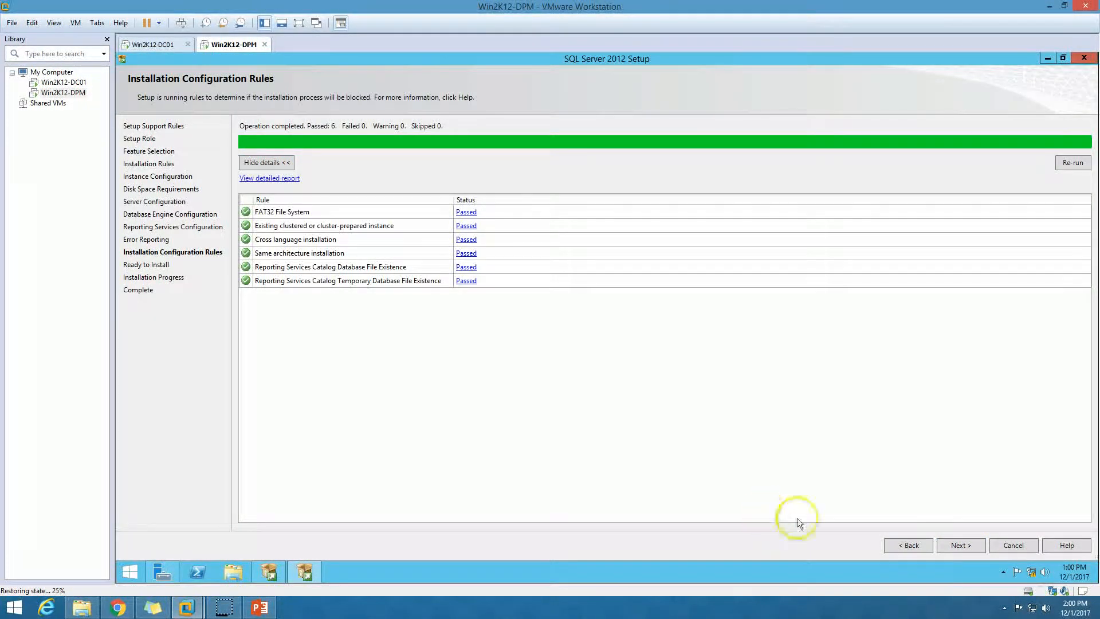
left_click(960, 543)
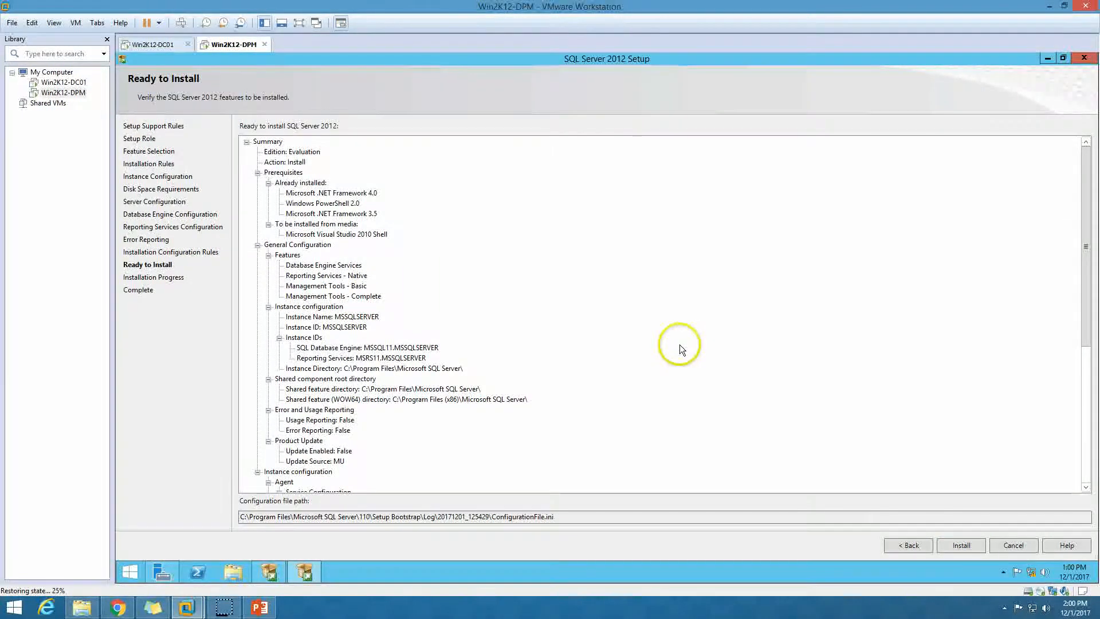
Review the summary (Evaluation edition, chosen features, MSSQLSERVER instance, directories) and start installing SQL Server 2012.
left_click_drag(1087, 291, 1081, 456)
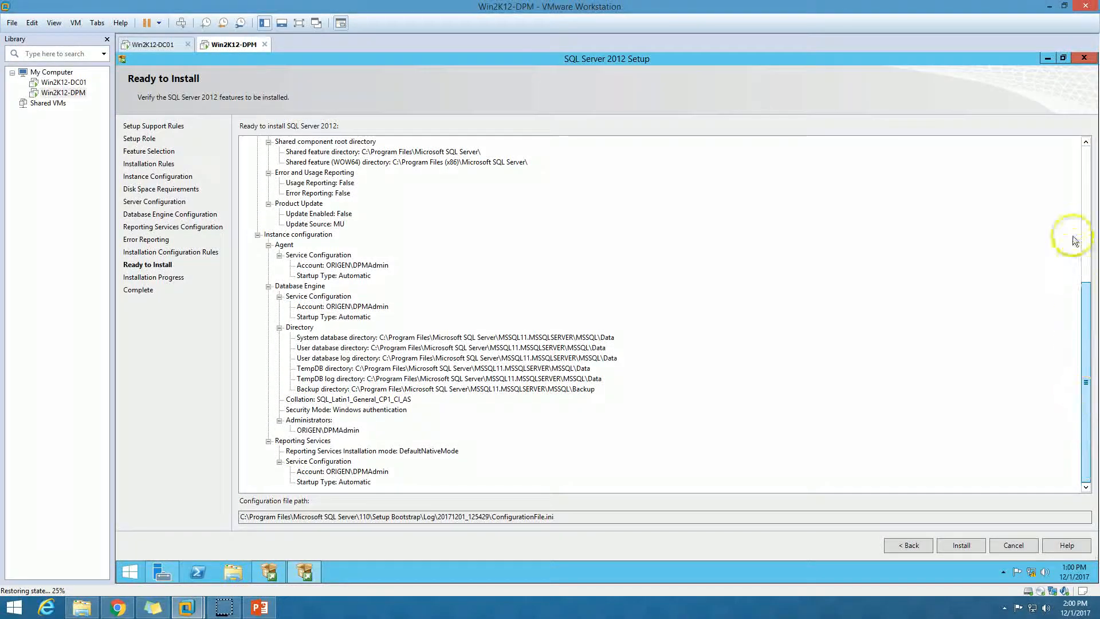
scroll(1076, 251, "up", 8)
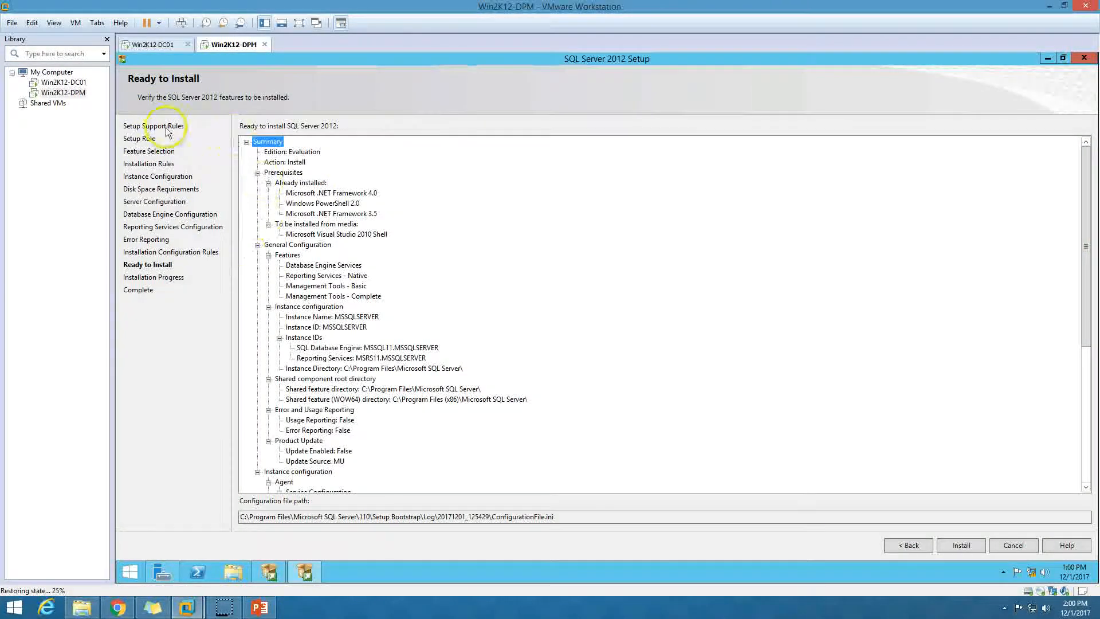
left_click(291, 162)
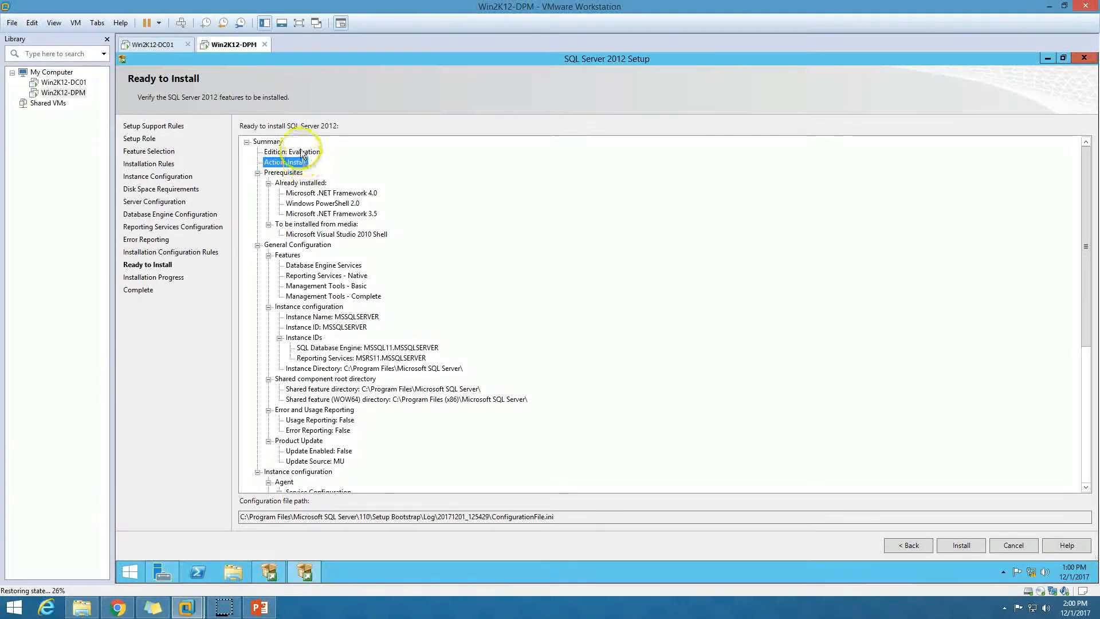
left_click(302, 152)
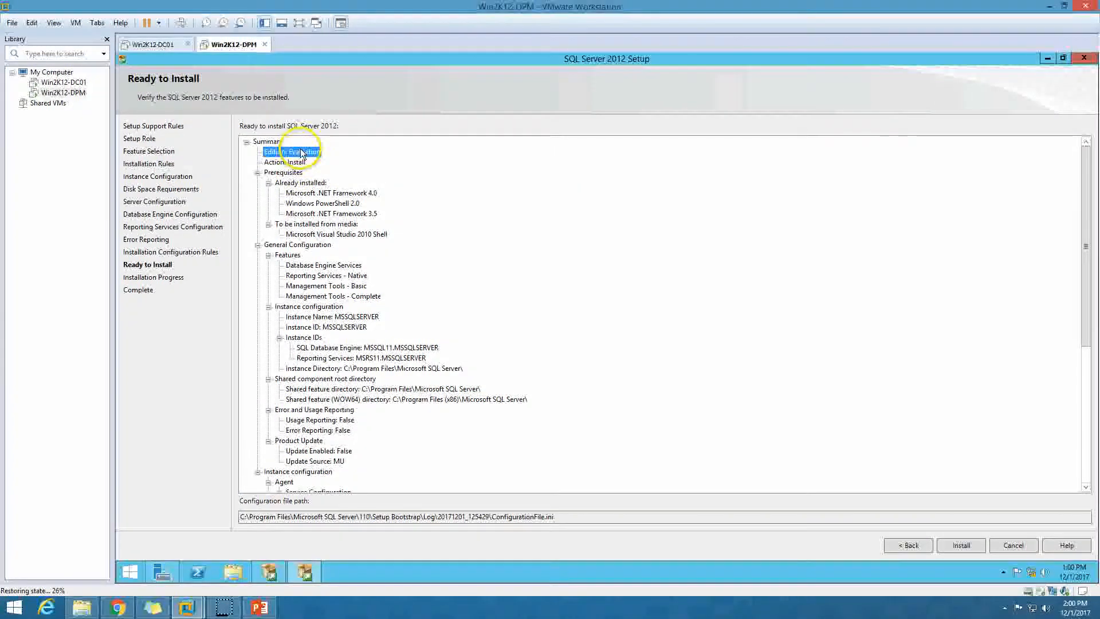
left_click(309, 193)
left_click(349, 203)
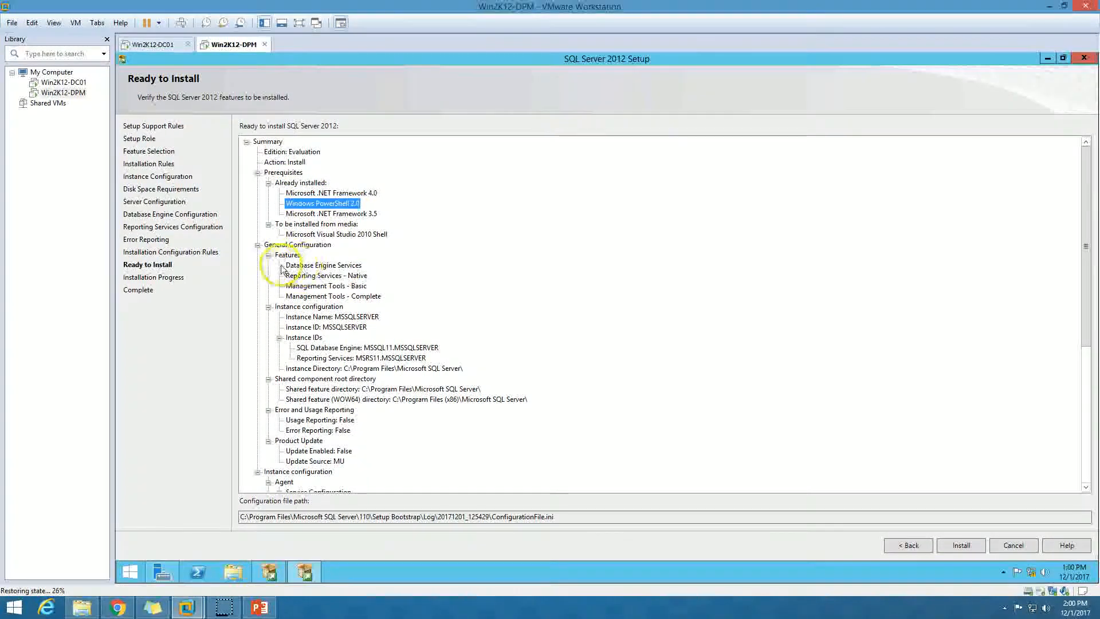
left_click(303, 265)
left_click(318, 276)
left_click(323, 286)
left_click(325, 296)
left_click(329, 317)
scroll(339, 345, "down", 2)
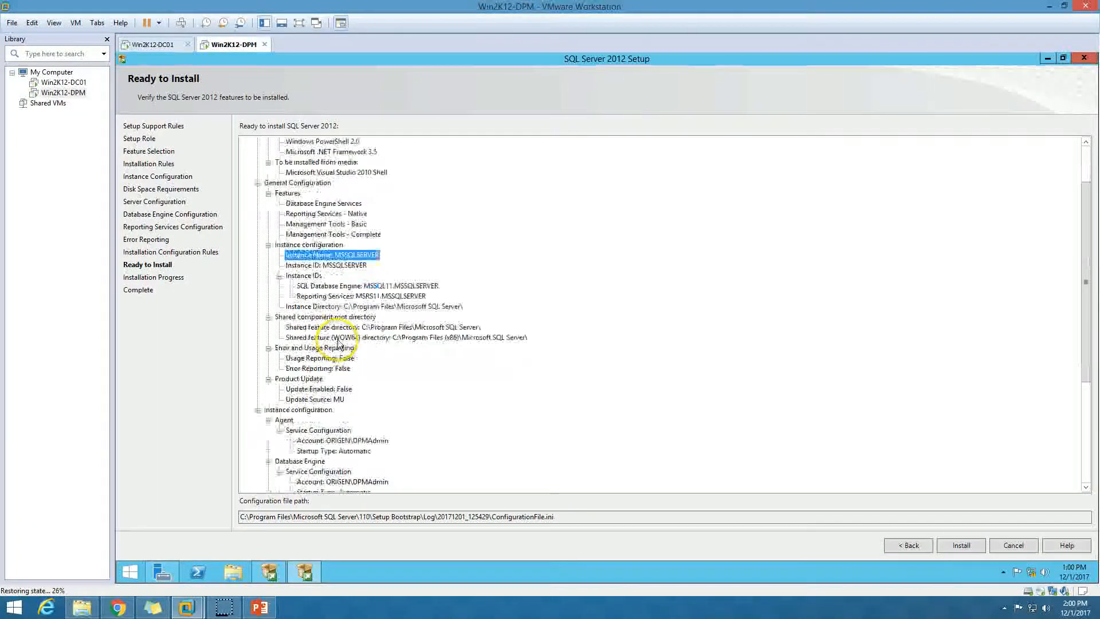
left_click(358, 286)
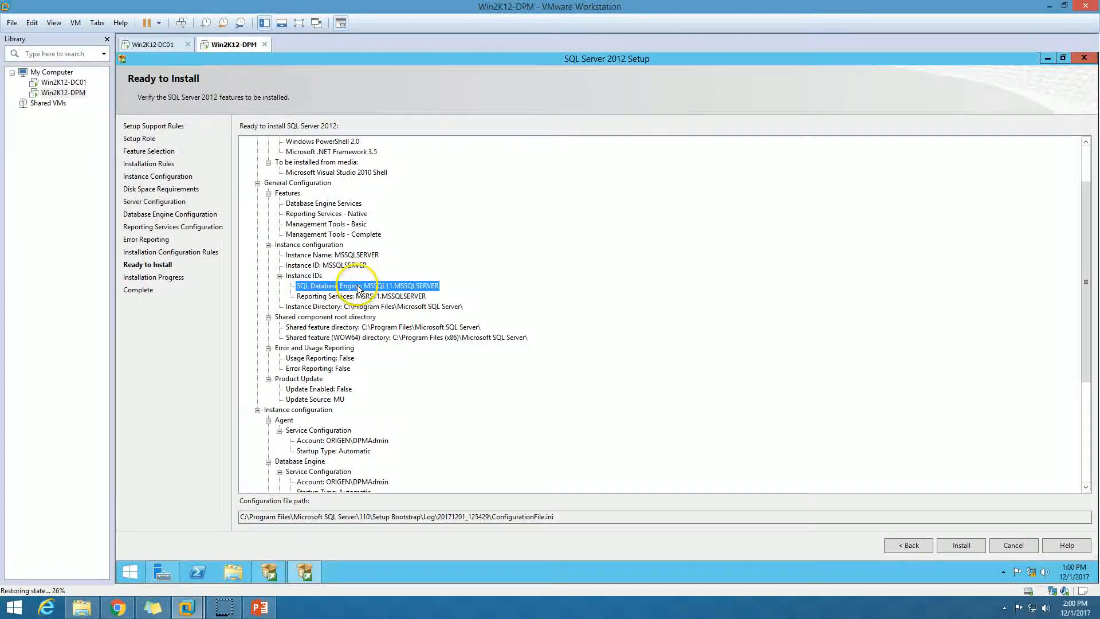
left_click(369, 307)
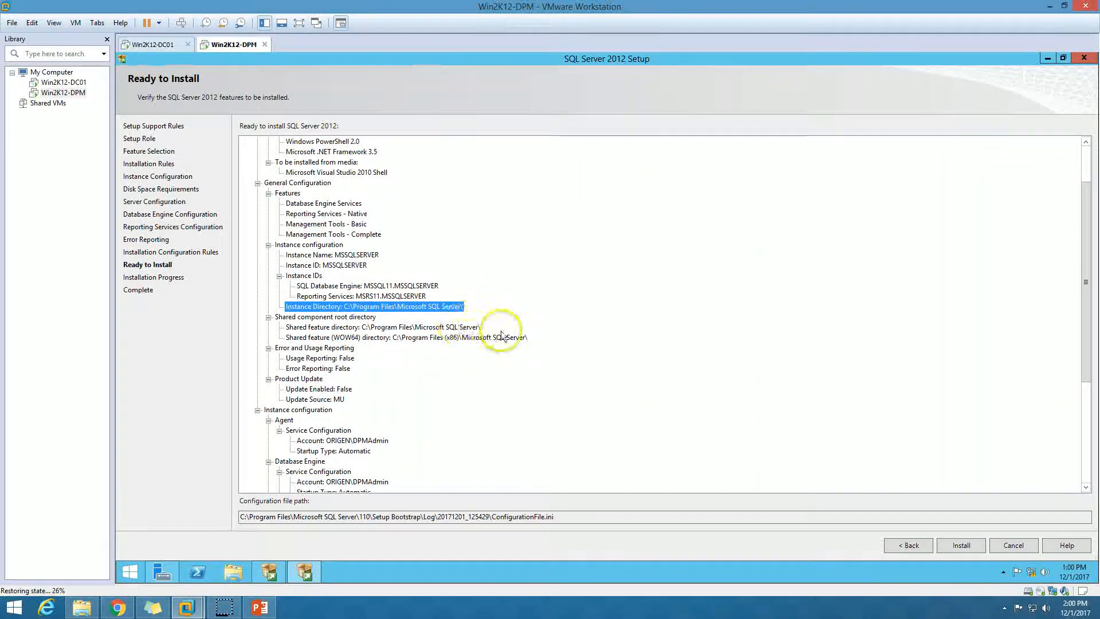
scroll(367, 367, "down", 6)
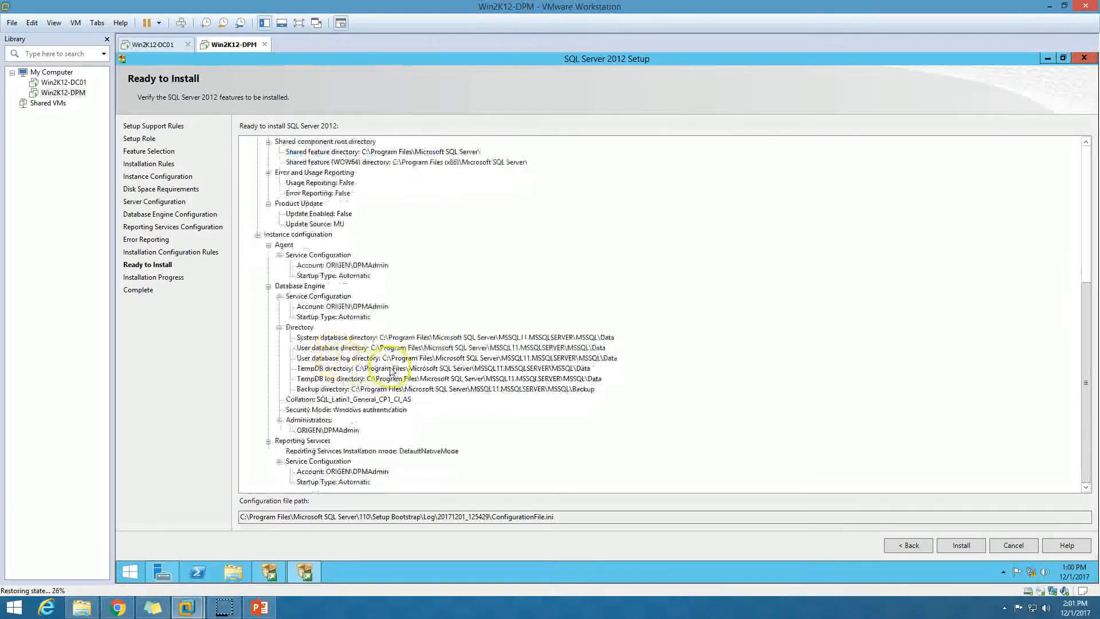
left_click(408, 388)
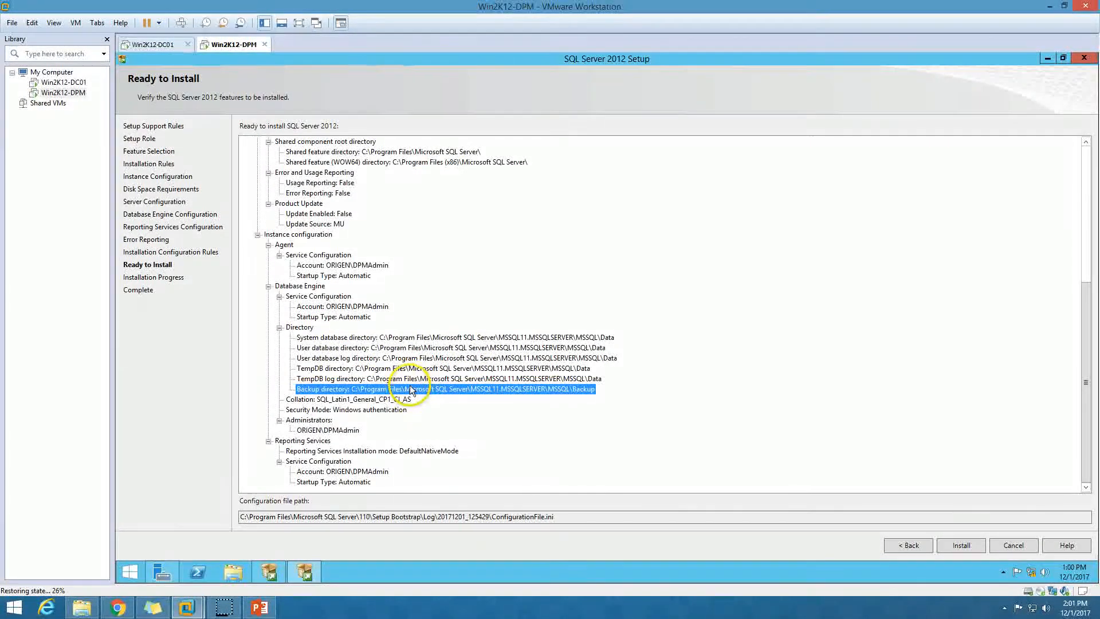
left_click(971, 549)
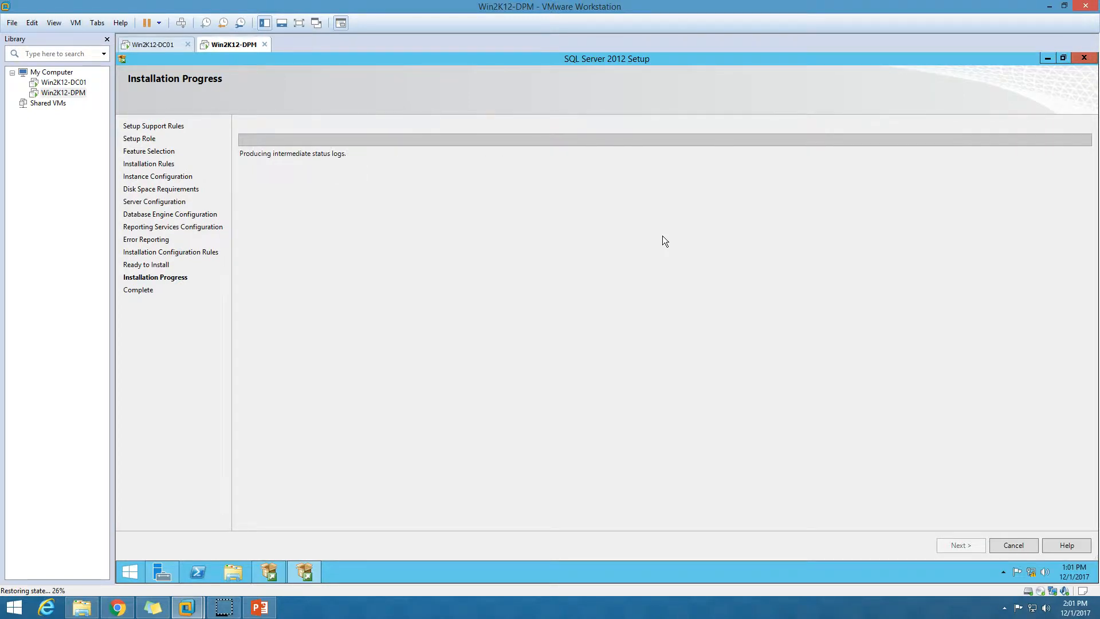
left_click(260, 608)
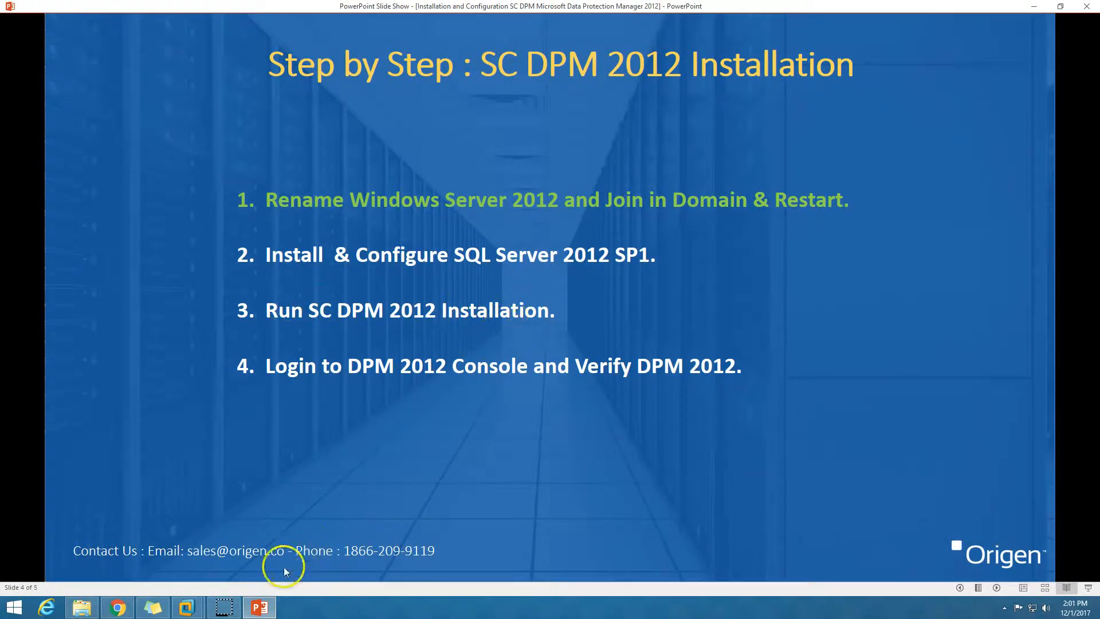
Minimize the PowerPoint slide show to watch the SQL Server installation progress in the VM.
left_click(258, 608)
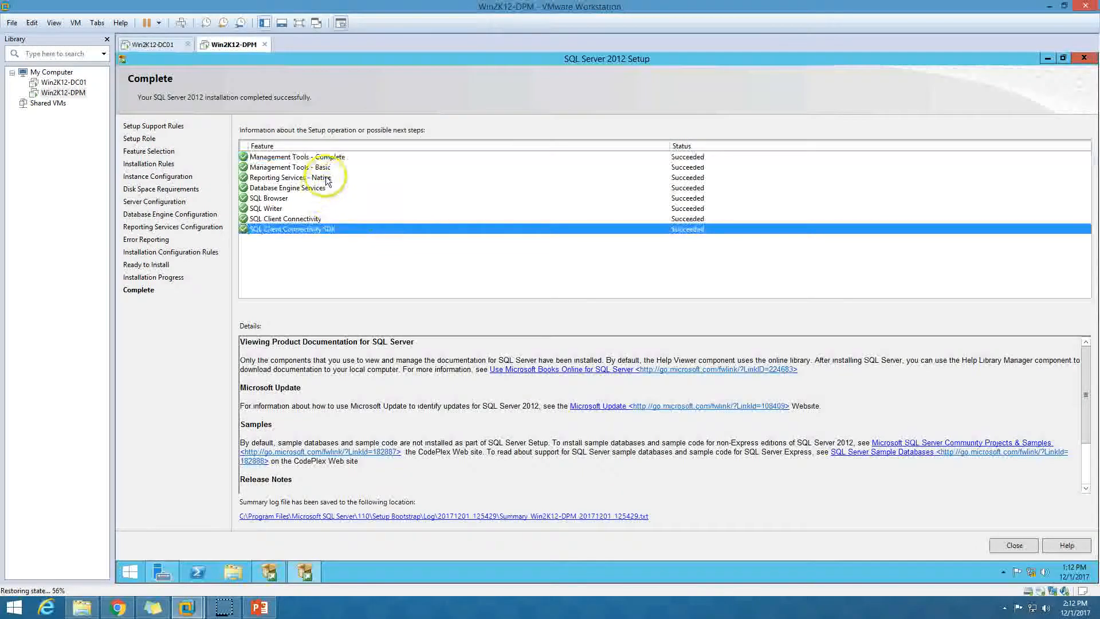
Check the successful feature results, then close SQL Server Setup and the Installation Center.
left_click(329, 179)
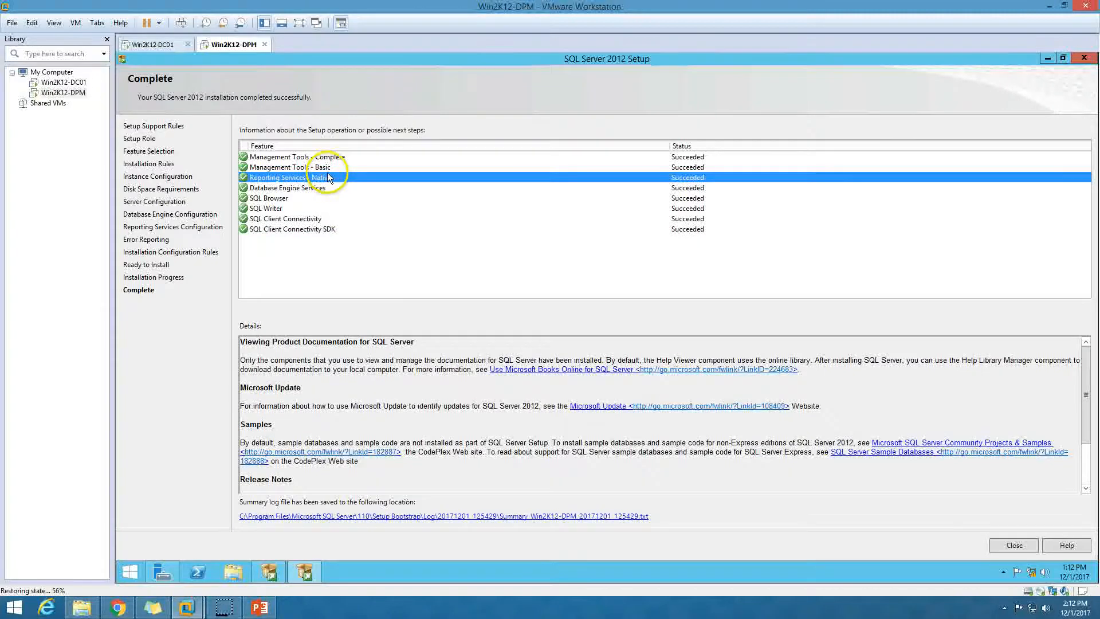
left_click(429, 220)
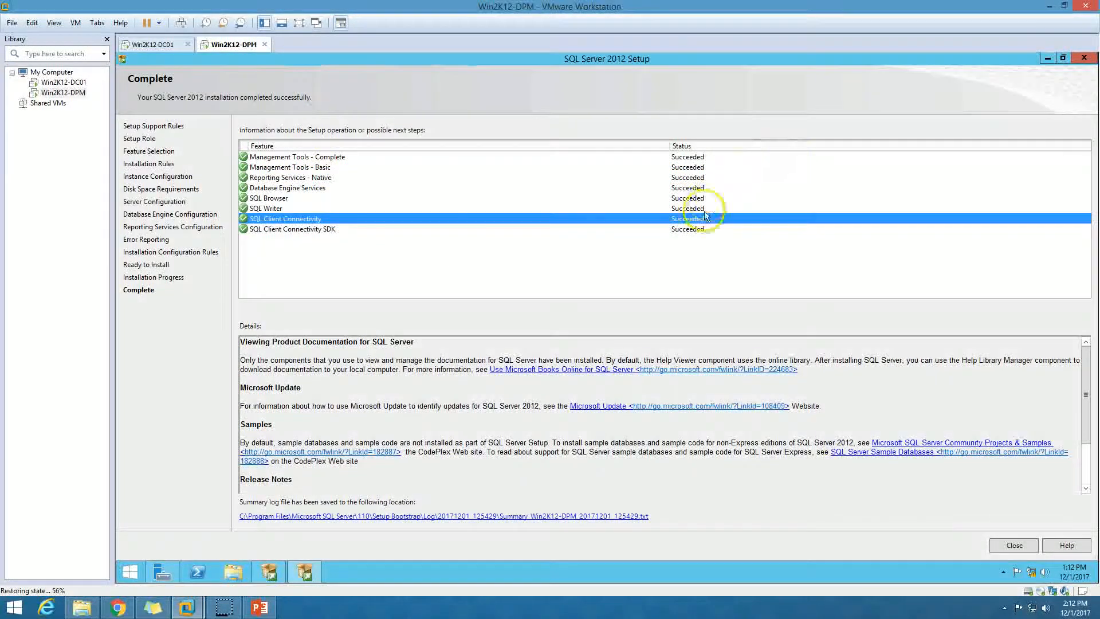
left_click(696, 228)
left_click(1009, 549)
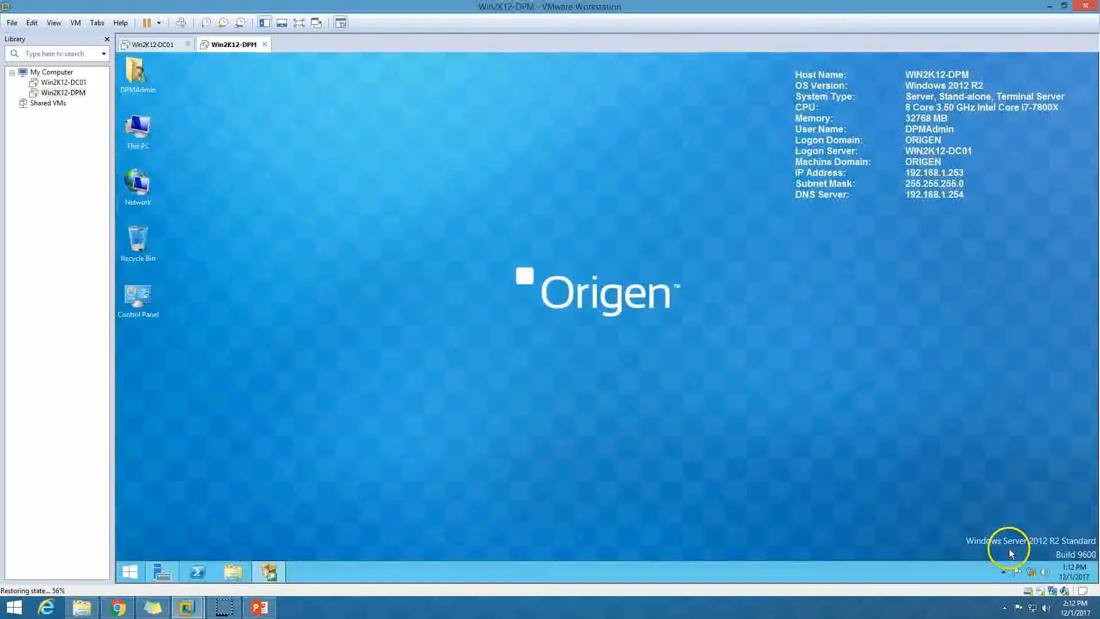
left_click(258, 571)
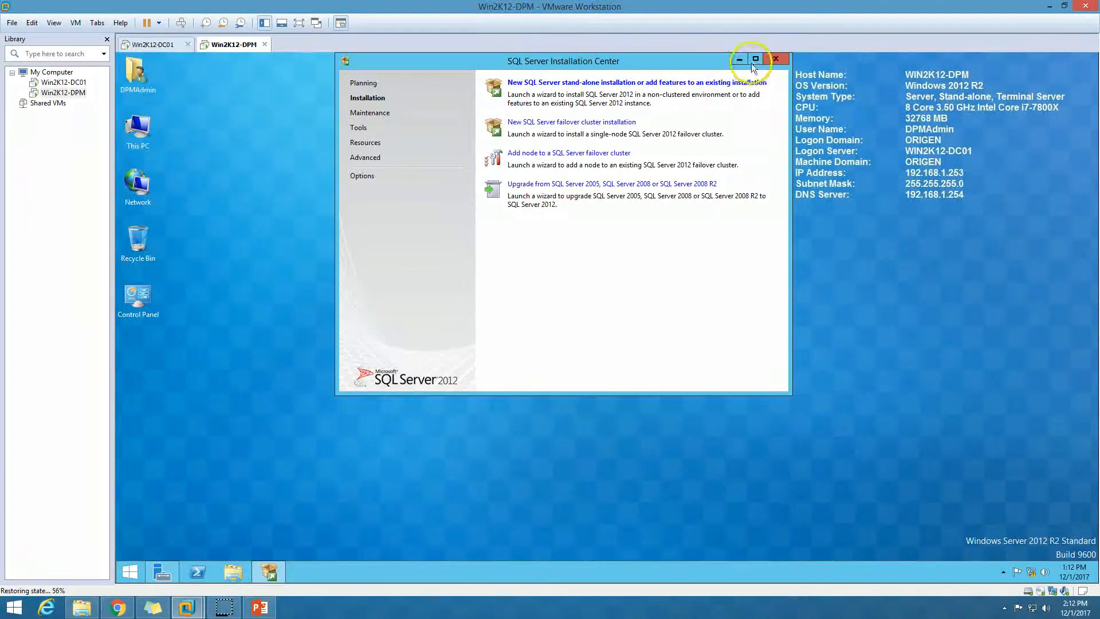
left_click(775, 58)
List the guest's installed apps filtered by 'sql'.
left_click(130, 572)
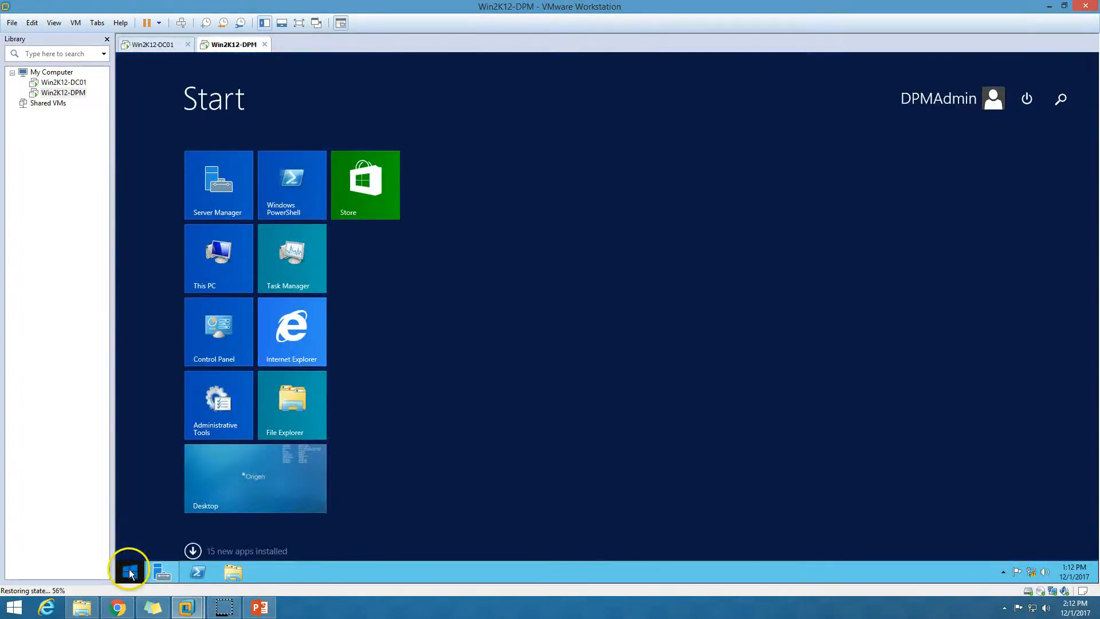
left_click(190, 548)
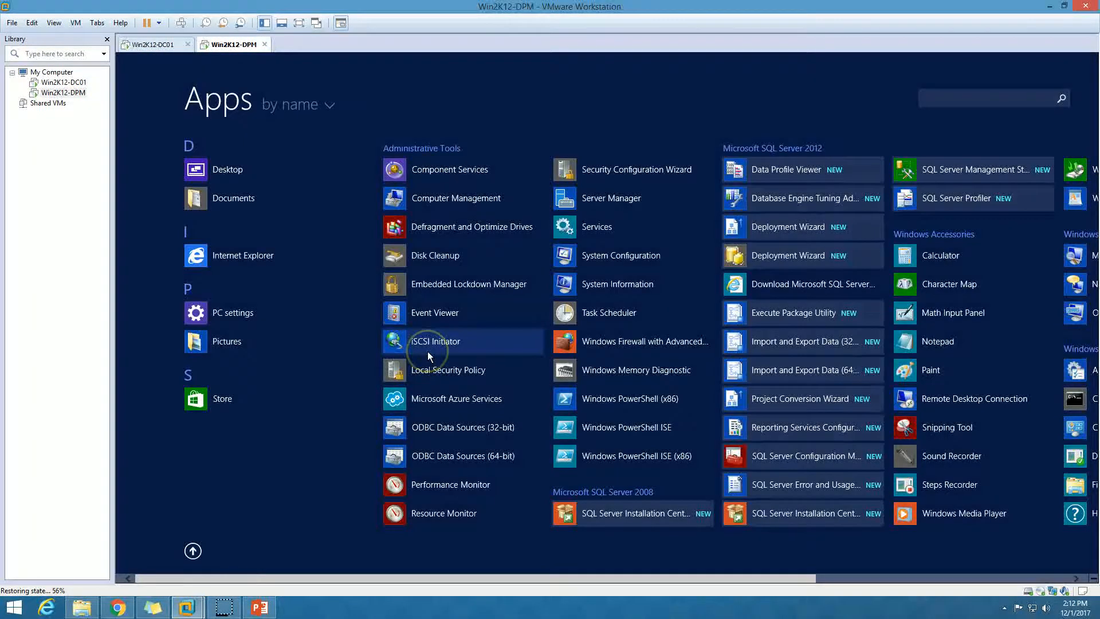
type("sql")
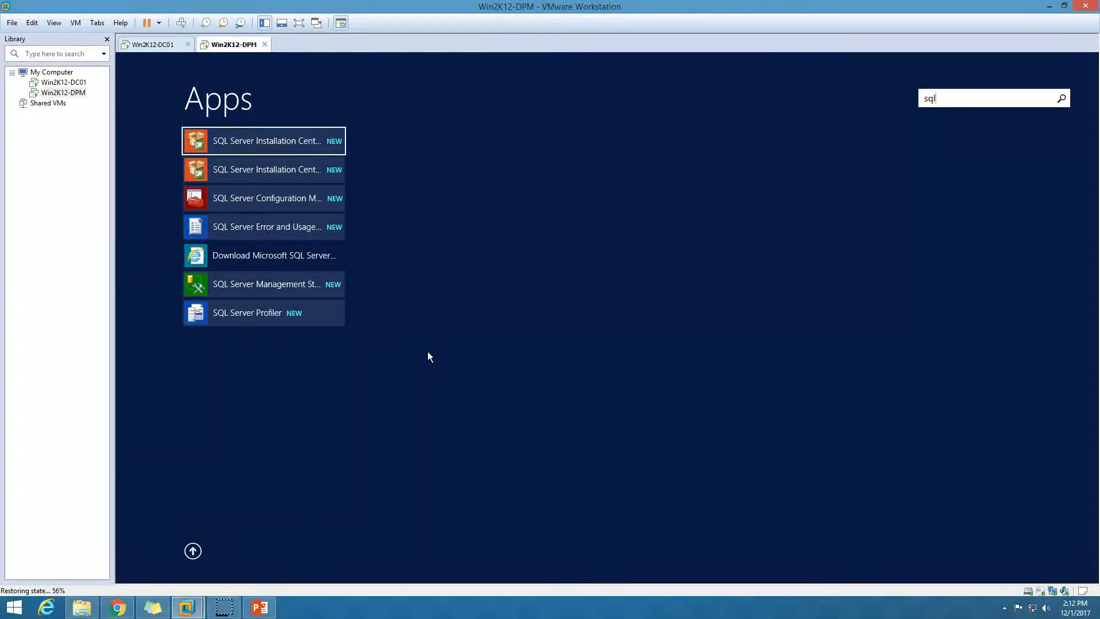
Launch Management Studio, connect to the WIN2K12-DPM database engine and open its server properties.
left_click(281, 285)
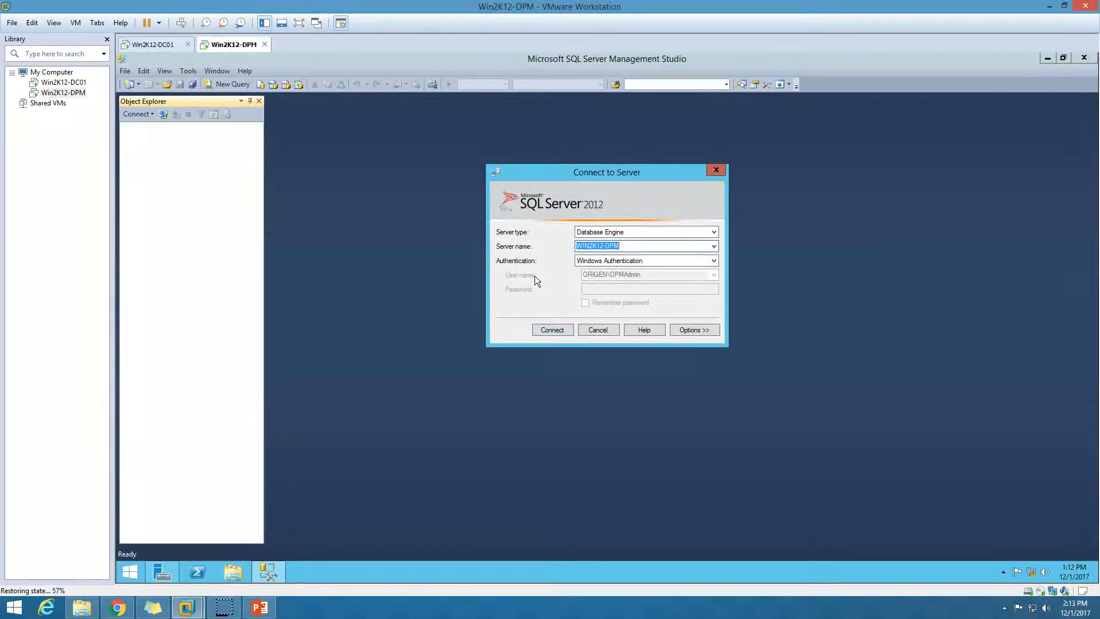
left_click_drag(600, 173, 579, 145)
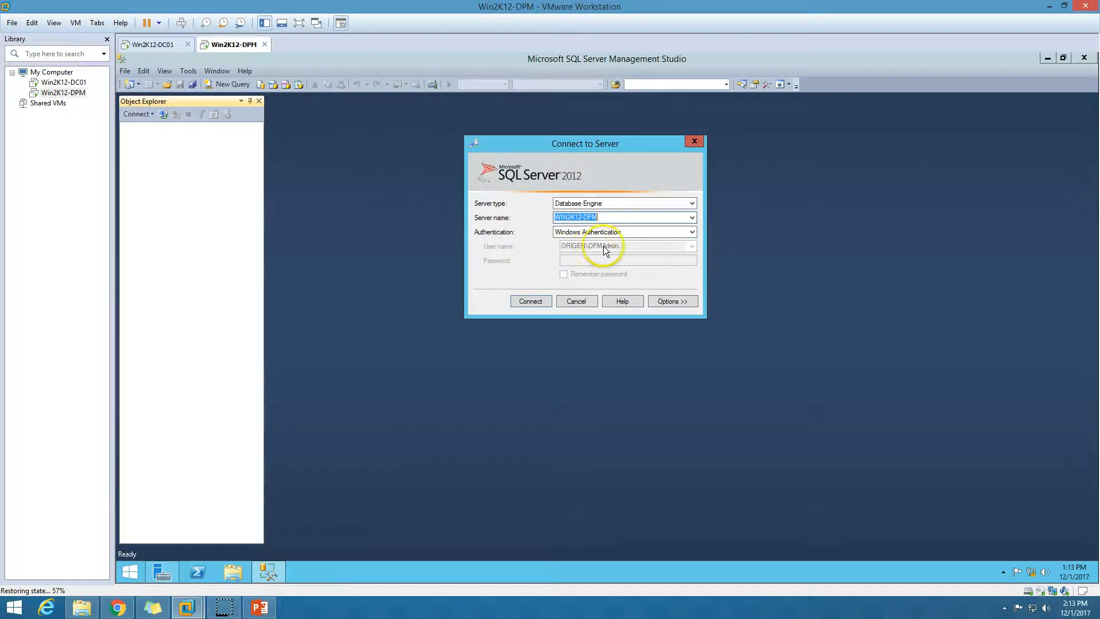
left_click(530, 302)
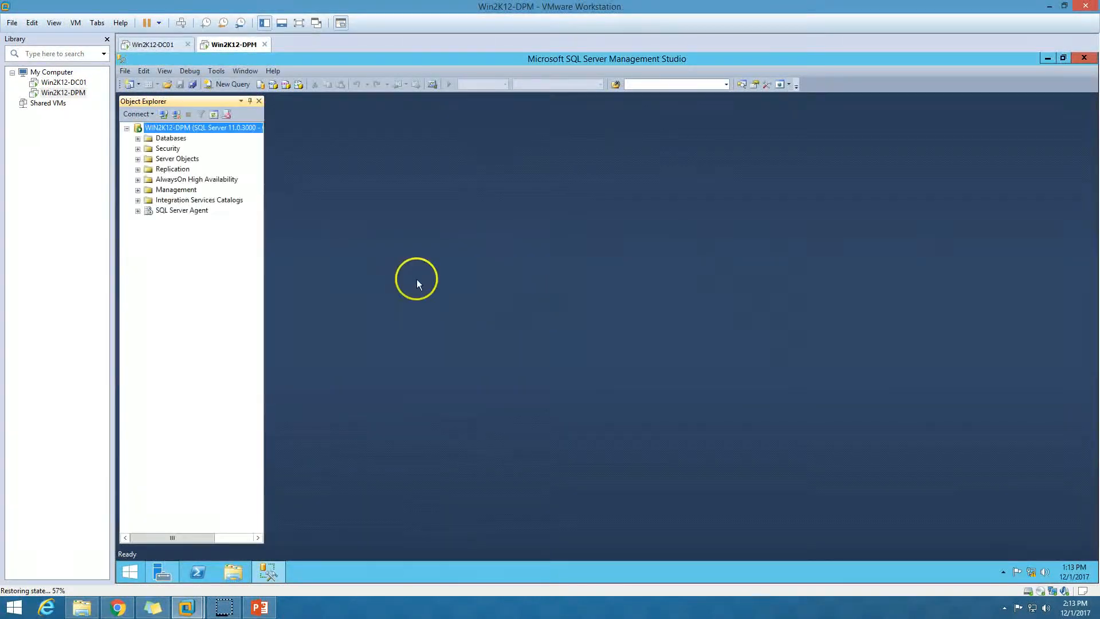
right_click(186, 129)
left_click(494, 256)
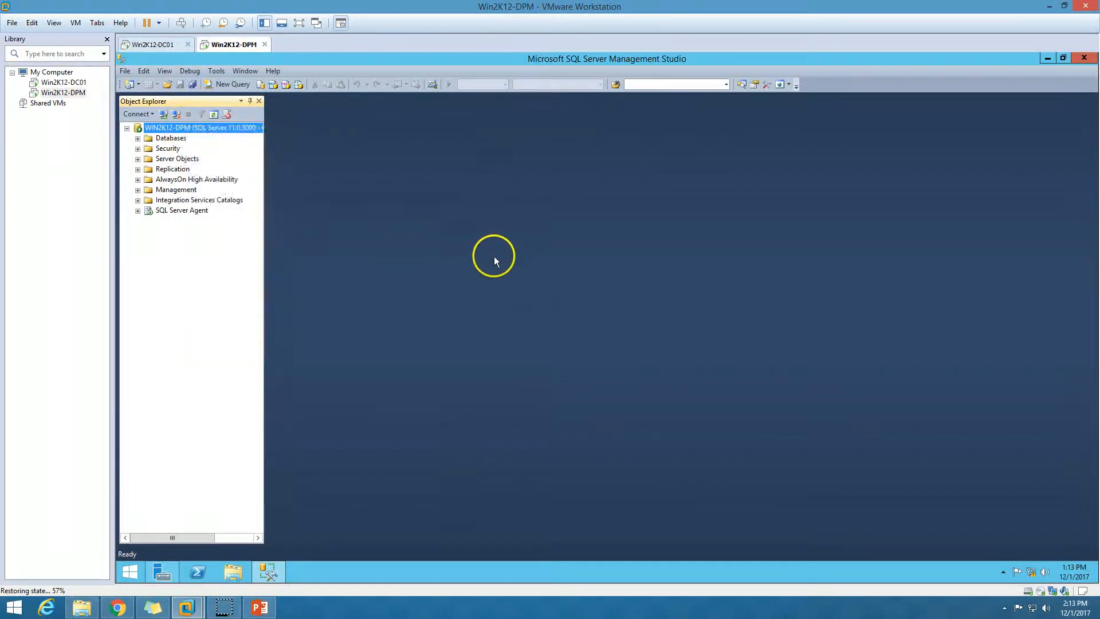
right_click(205, 125)
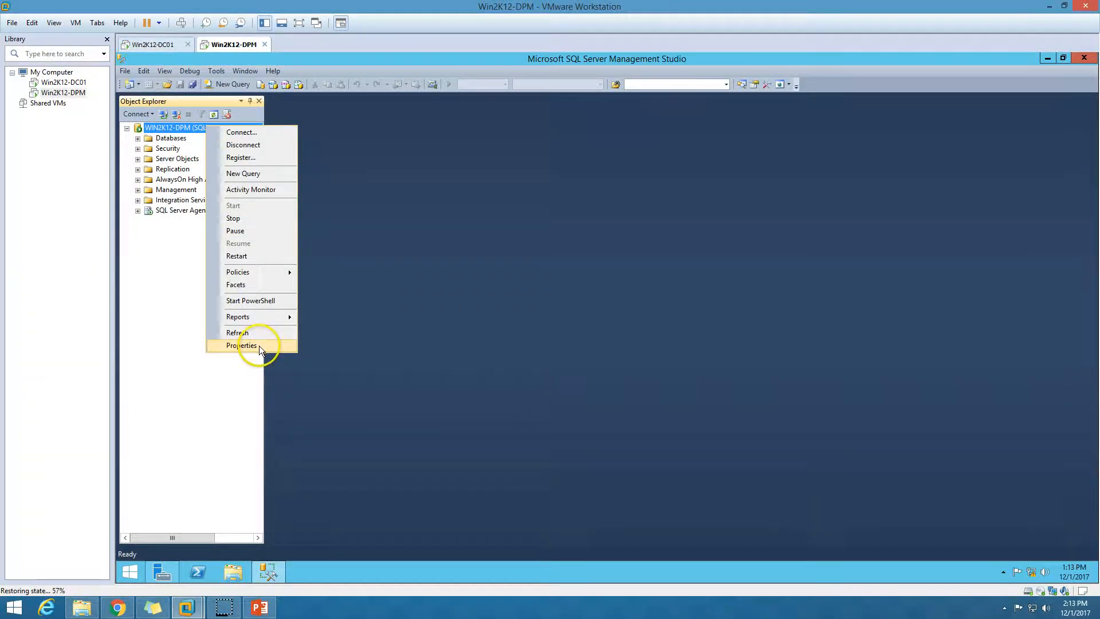
left_click(259, 345)
Set minimum server memory to 10240 MB and maximum server memory to 20480 MB.
left_click(435, 167)
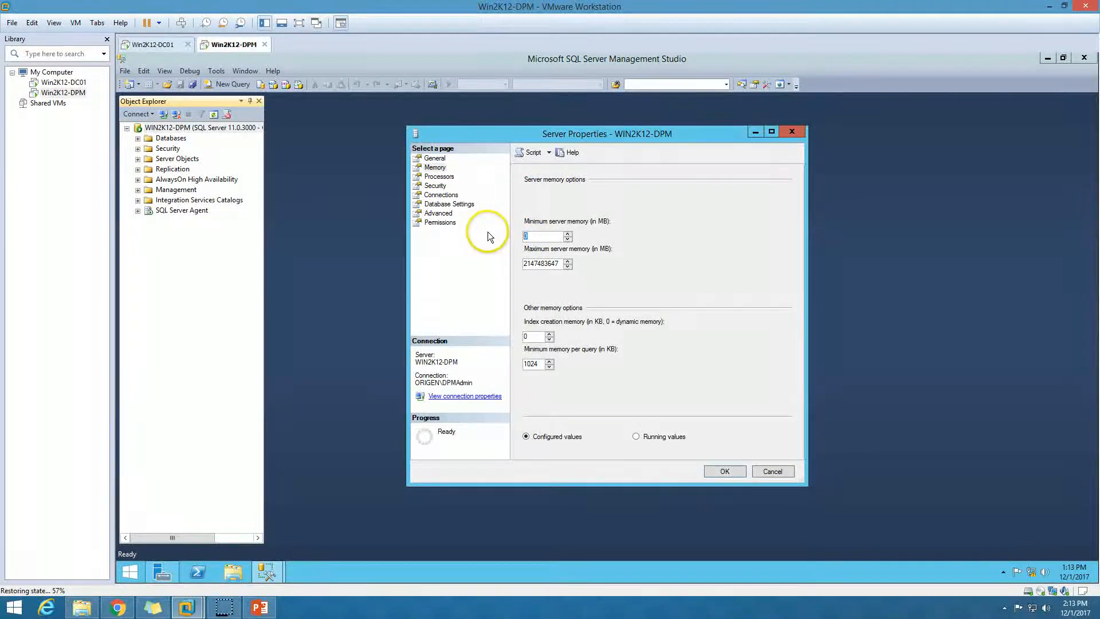
type("10240")
left_click(561, 263)
left_click_drag(560, 263, 502, 259)
type("20480")
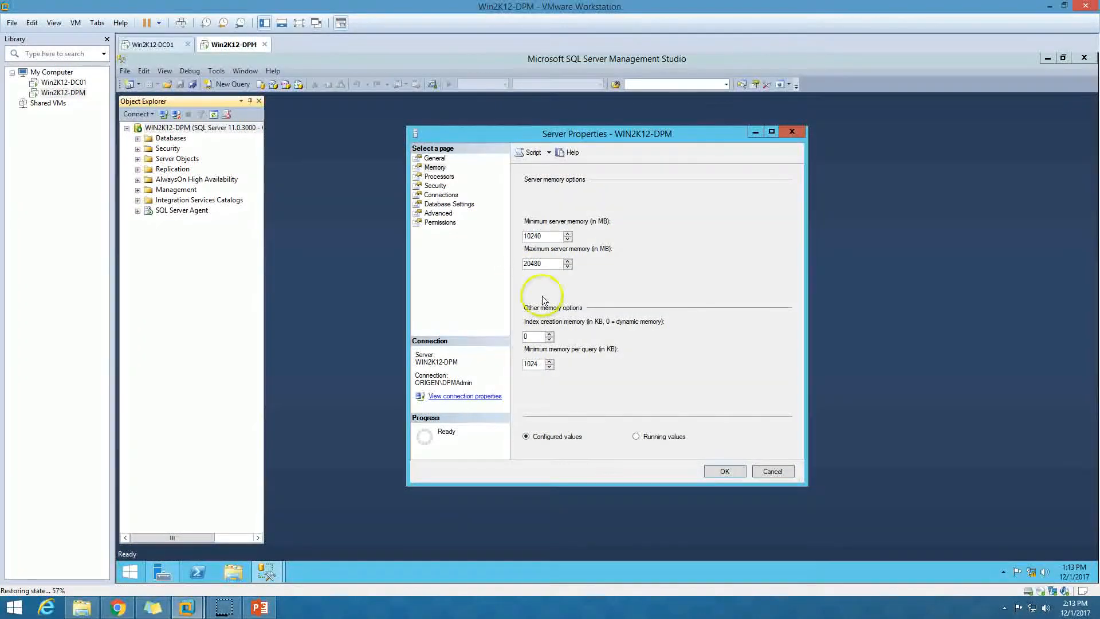
left_click(731, 470)
Close SQL Server Management Studio and refresh the guest desktop.
right_click(205, 126)
left_click(747, 337)
left_click(1084, 60)
right_click(400, 283)
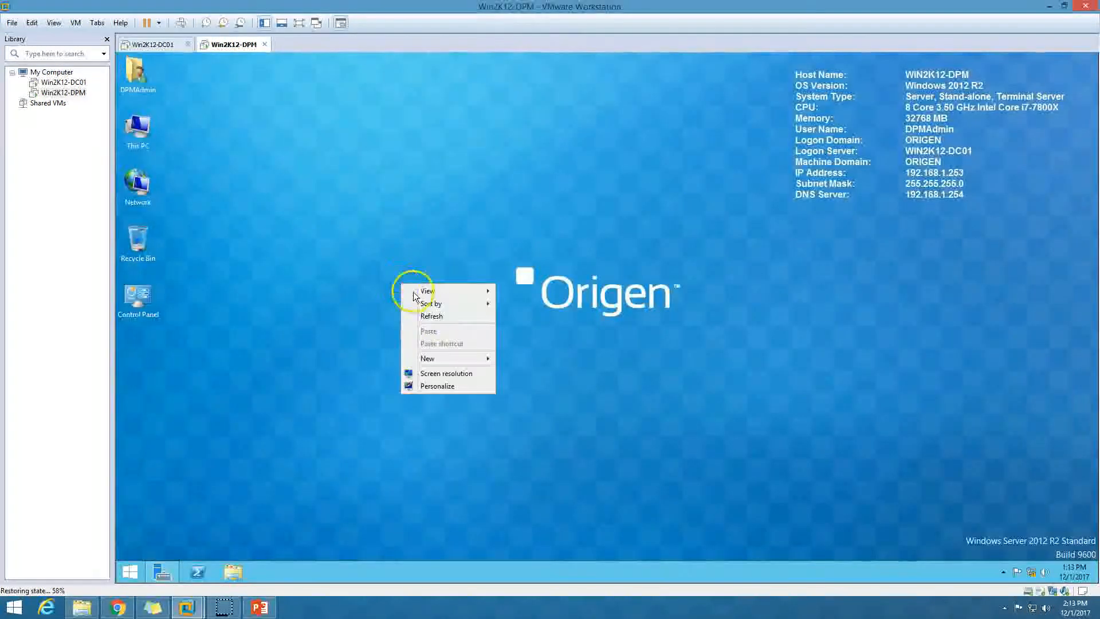
left_click(440, 315)
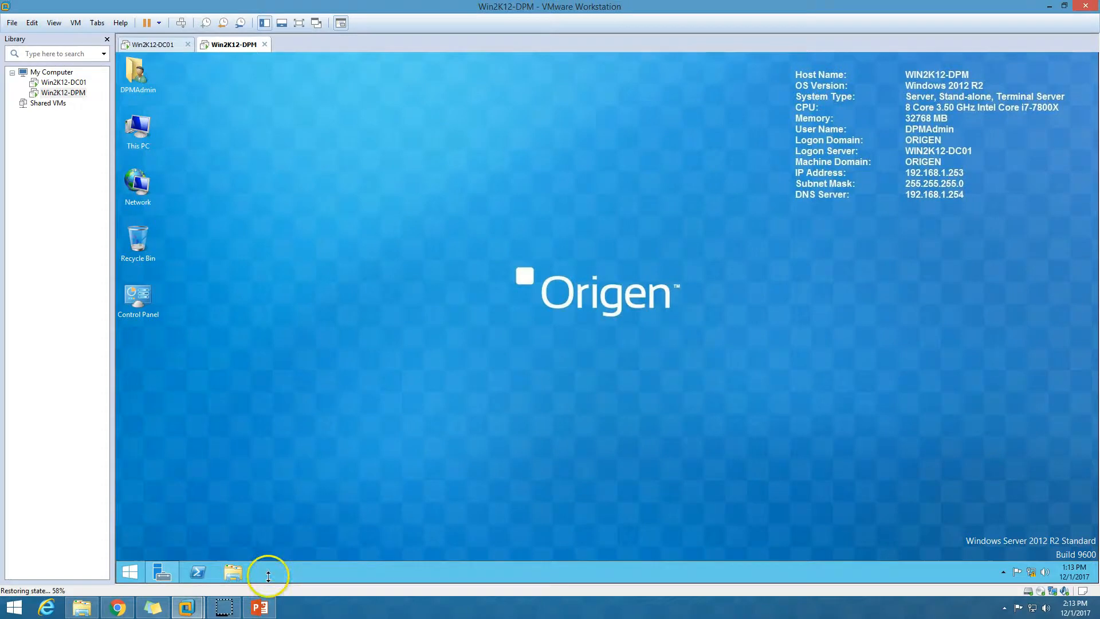
left_click(259, 608)
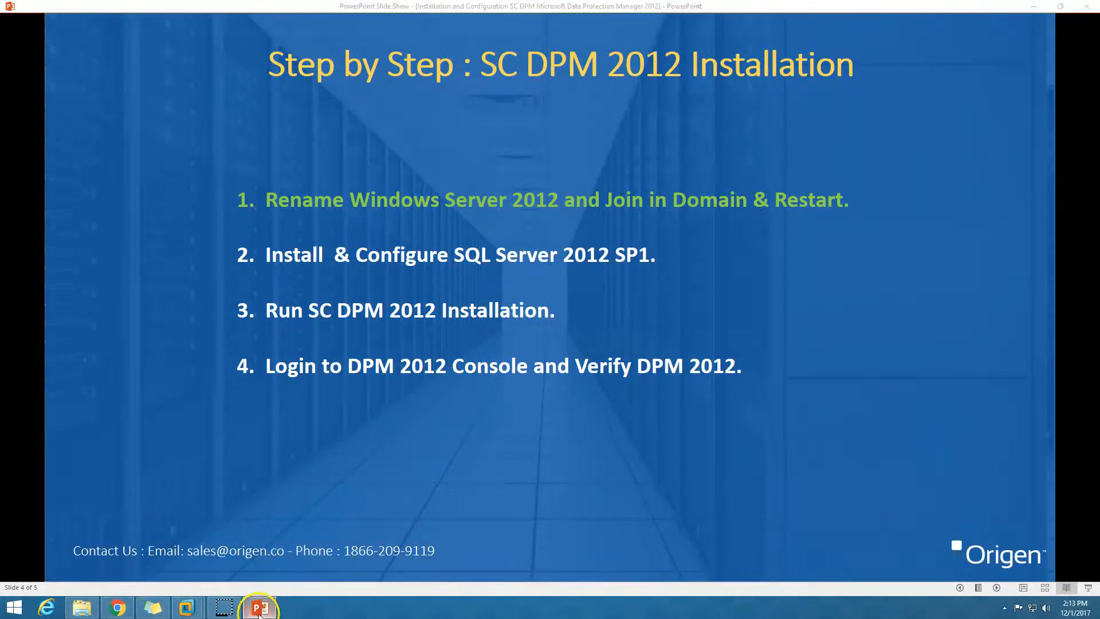
left_click(186, 607)
Mount the System Center 2012 R2 Data Protection Manager ISO in the VM's DVD drive and open This PC.
right_click(239, 49)
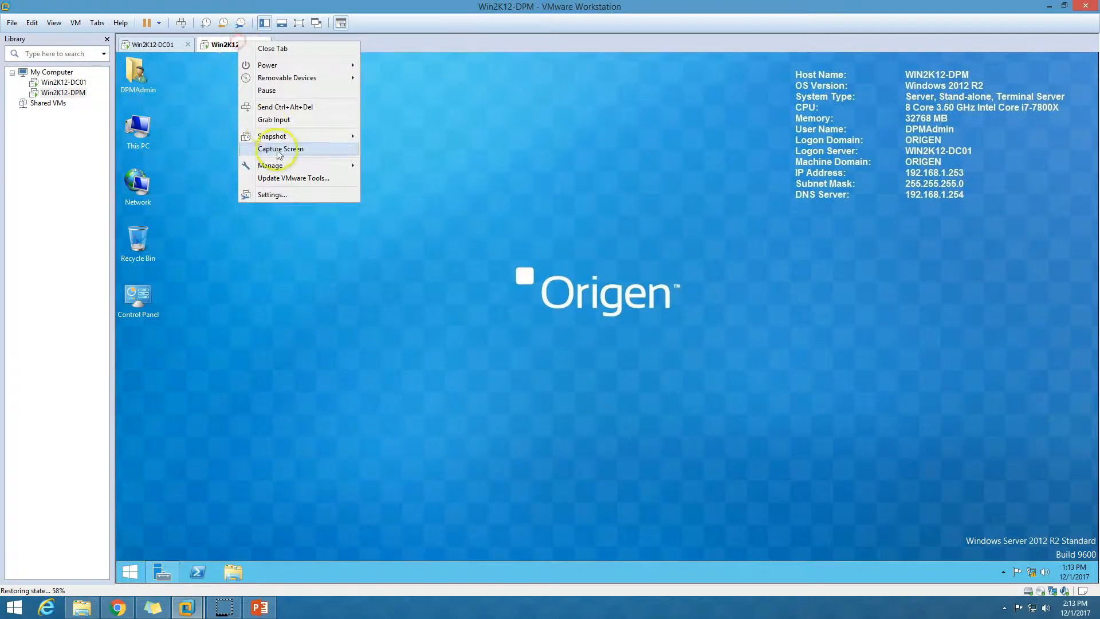
left_click(287, 196)
left_click(468, 206)
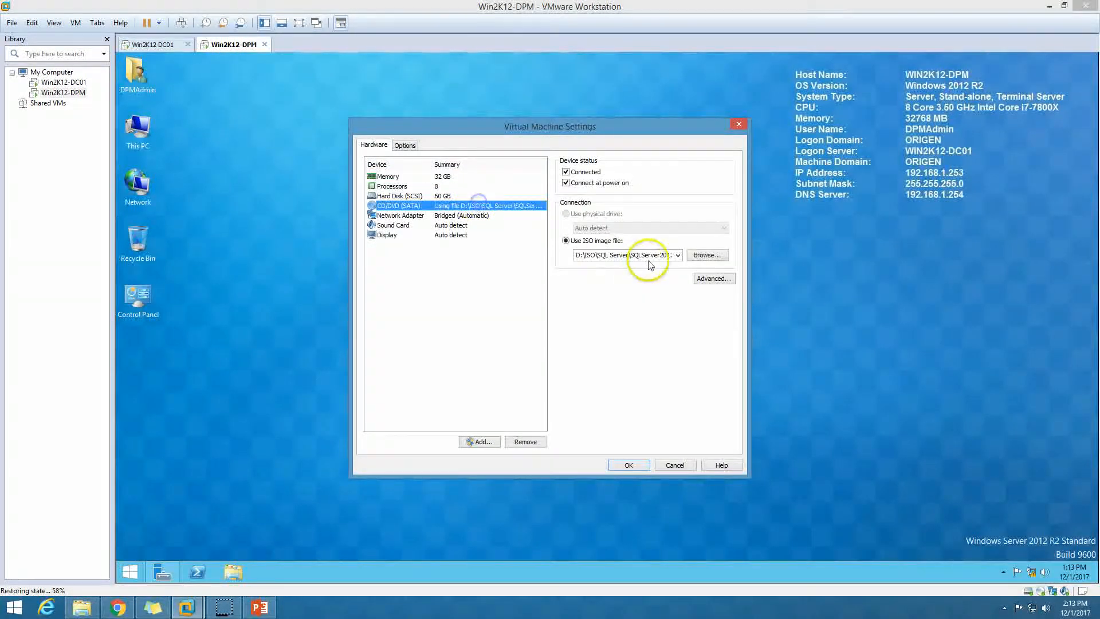
left_click(708, 253)
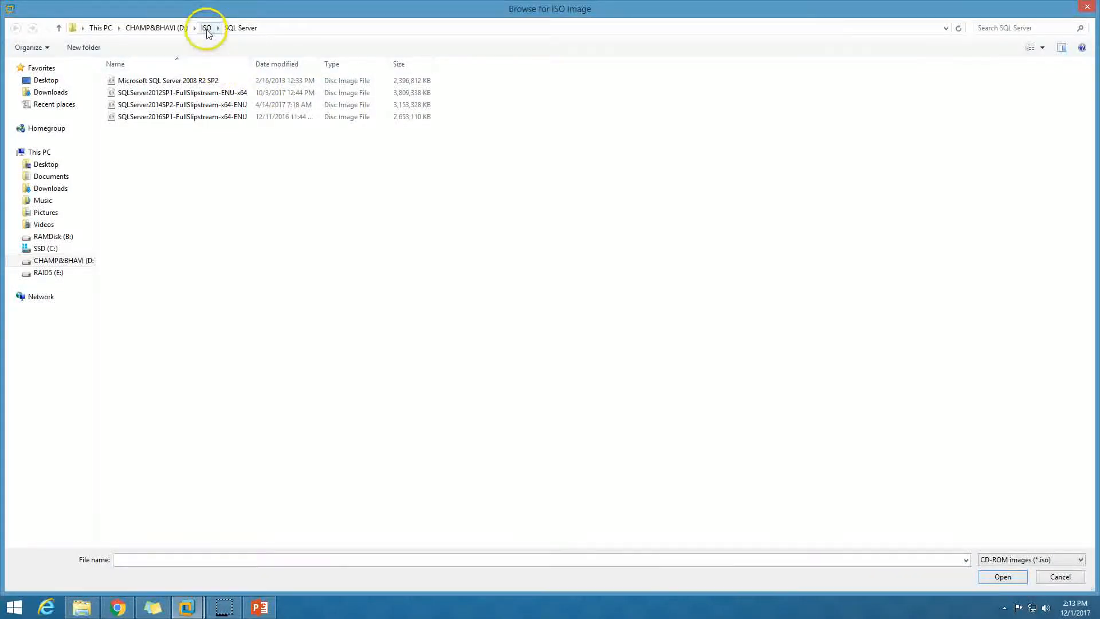
left_click(174, 27)
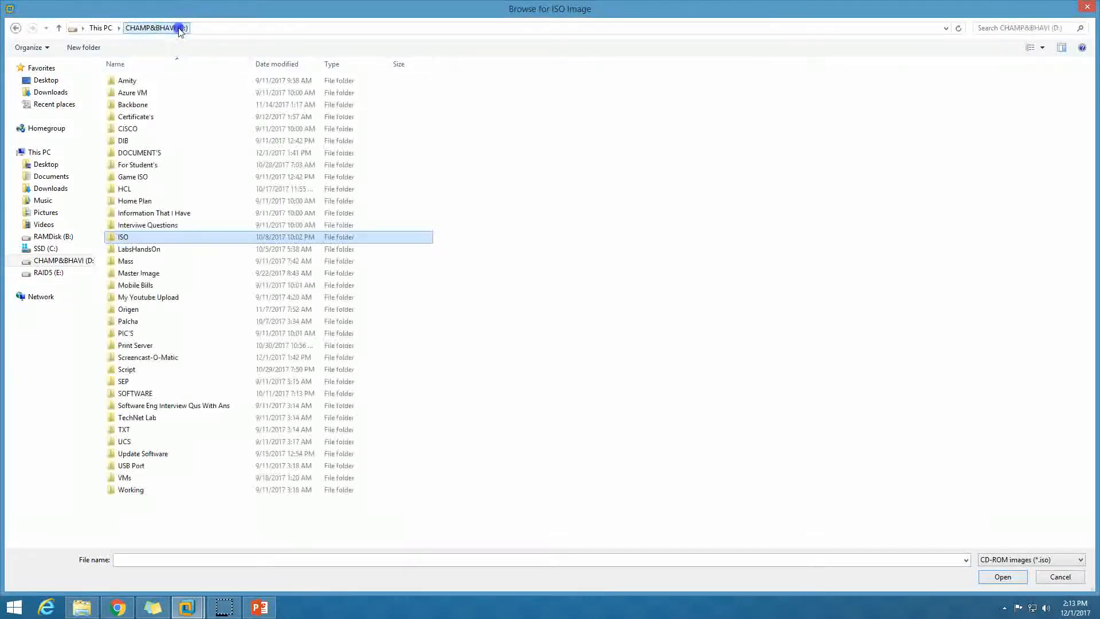
double_click(150, 240)
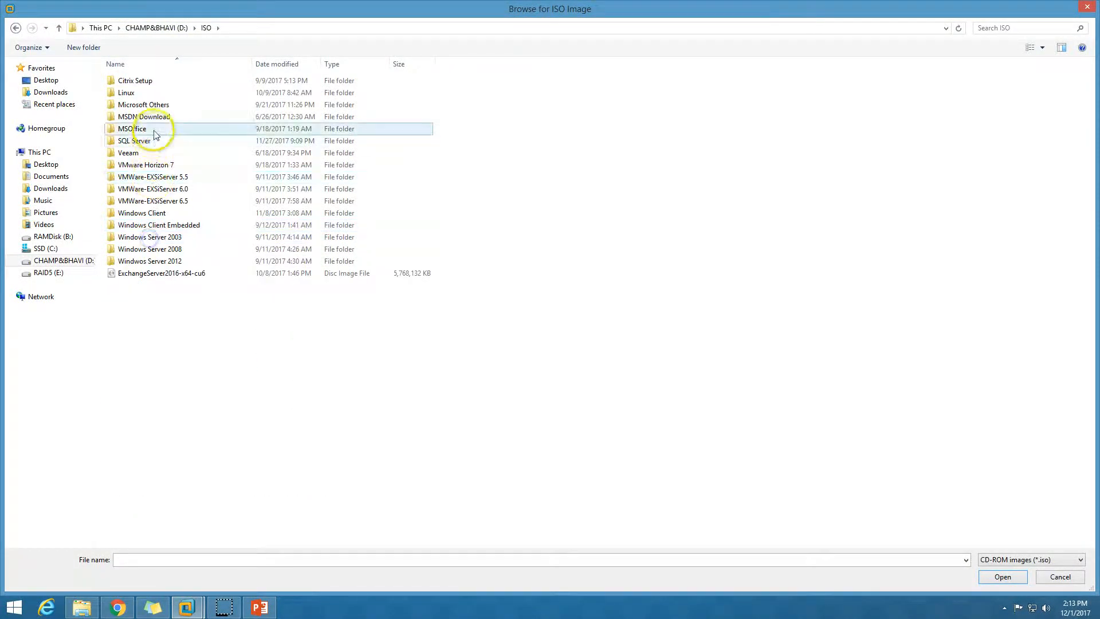
double_click(152, 117)
double_click(154, 118)
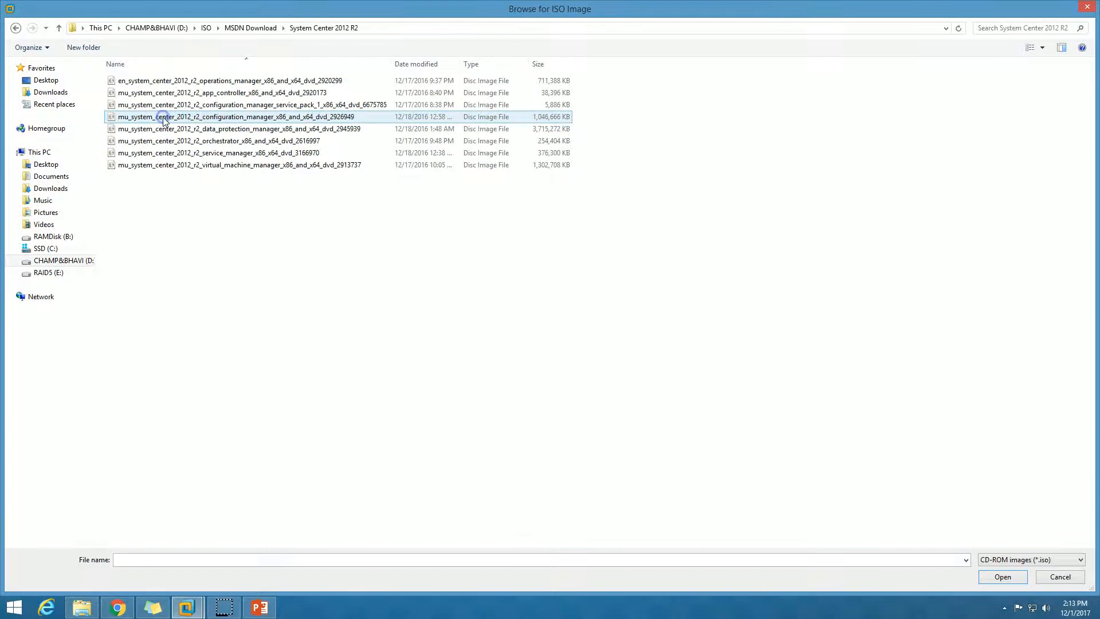
left_click(275, 129)
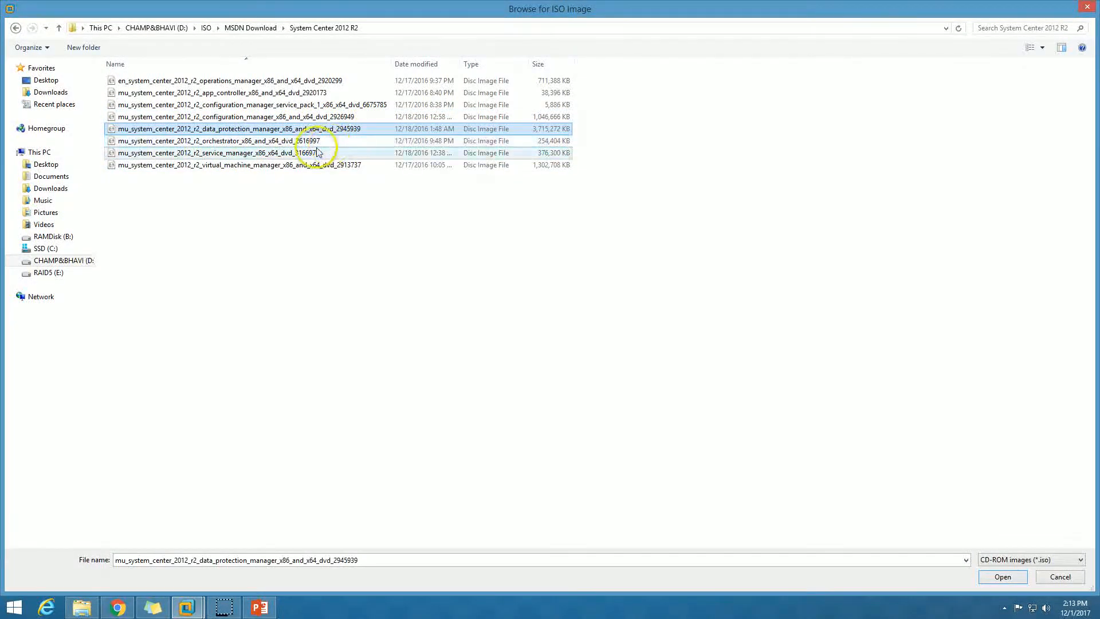
left_click(1003, 576)
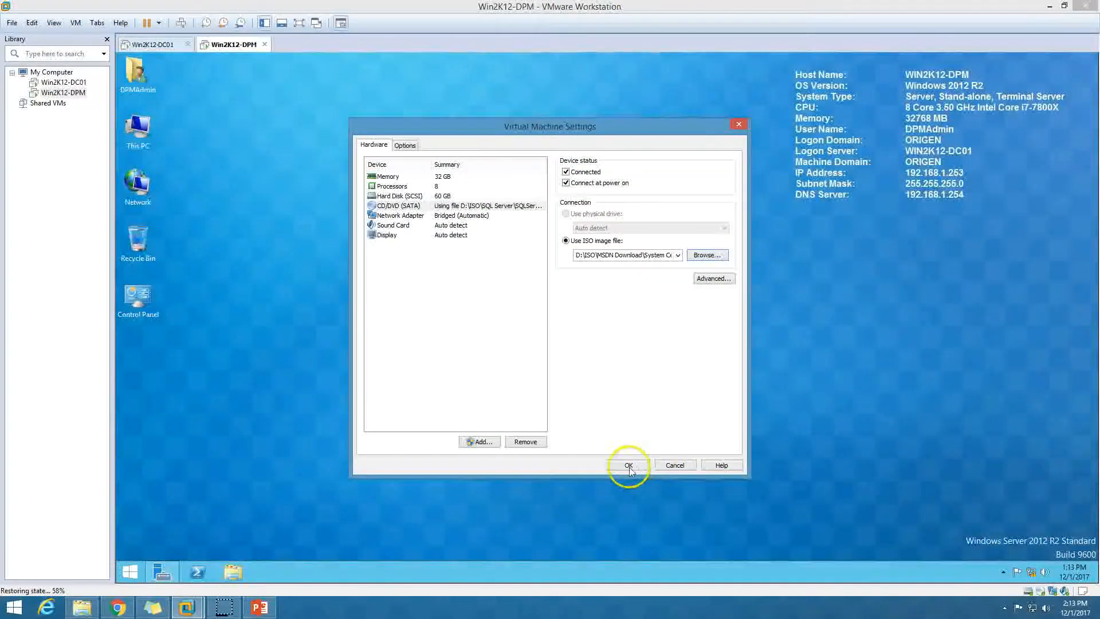
left_click(628, 464)
double_click(138, 125)
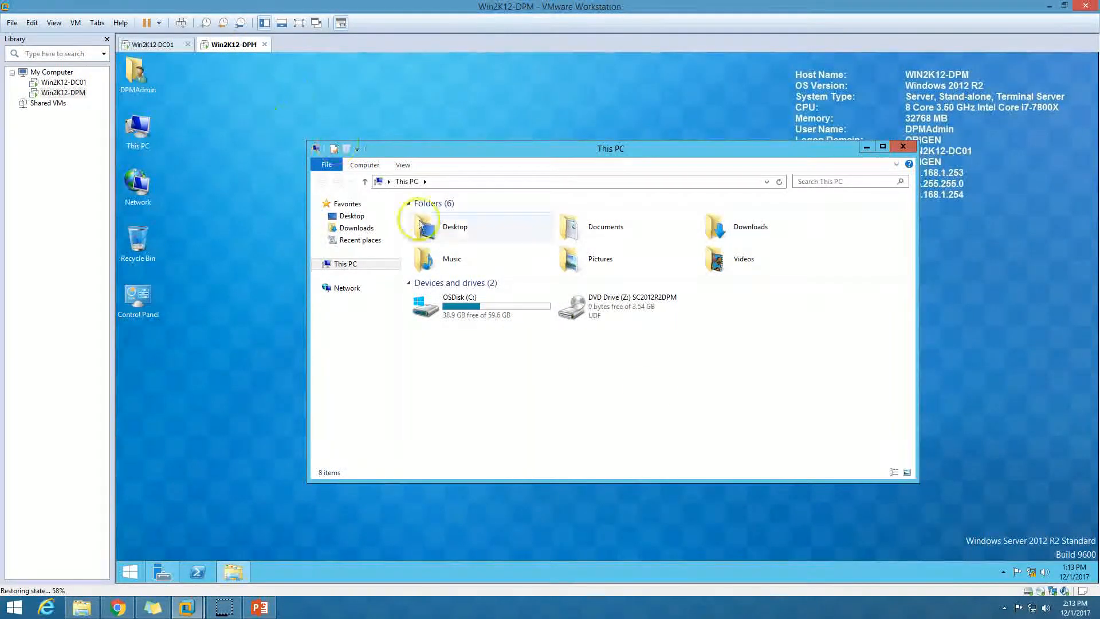
Launch DPM setup from the DVD drive and choose to install Data Protection Manager.
double_click(614, 315)
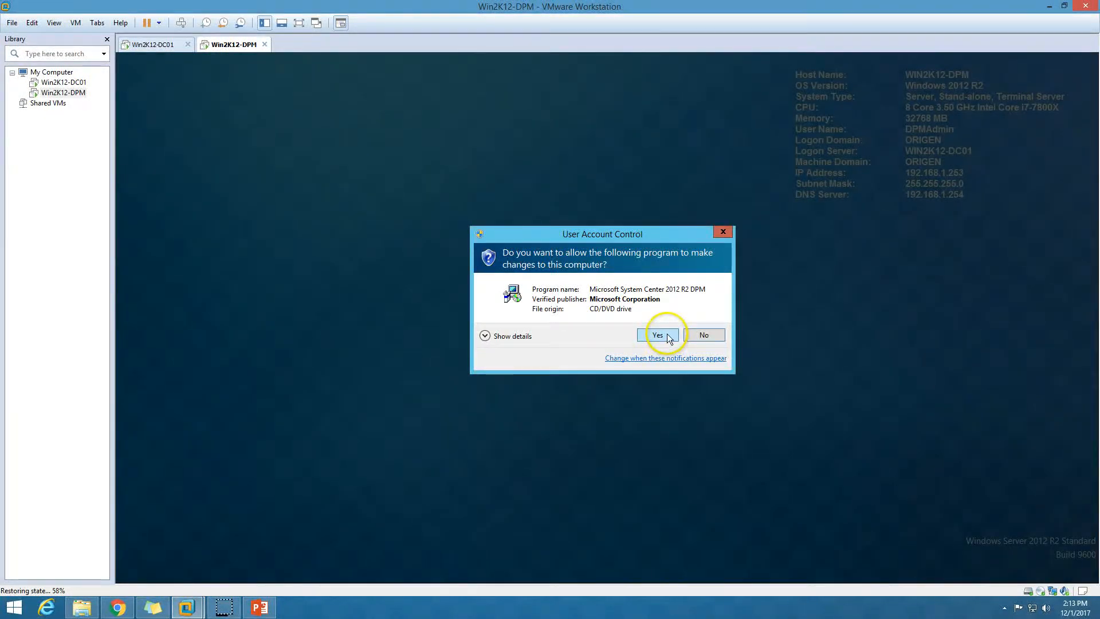
left_click(660, 336)
left_click(892, 150)
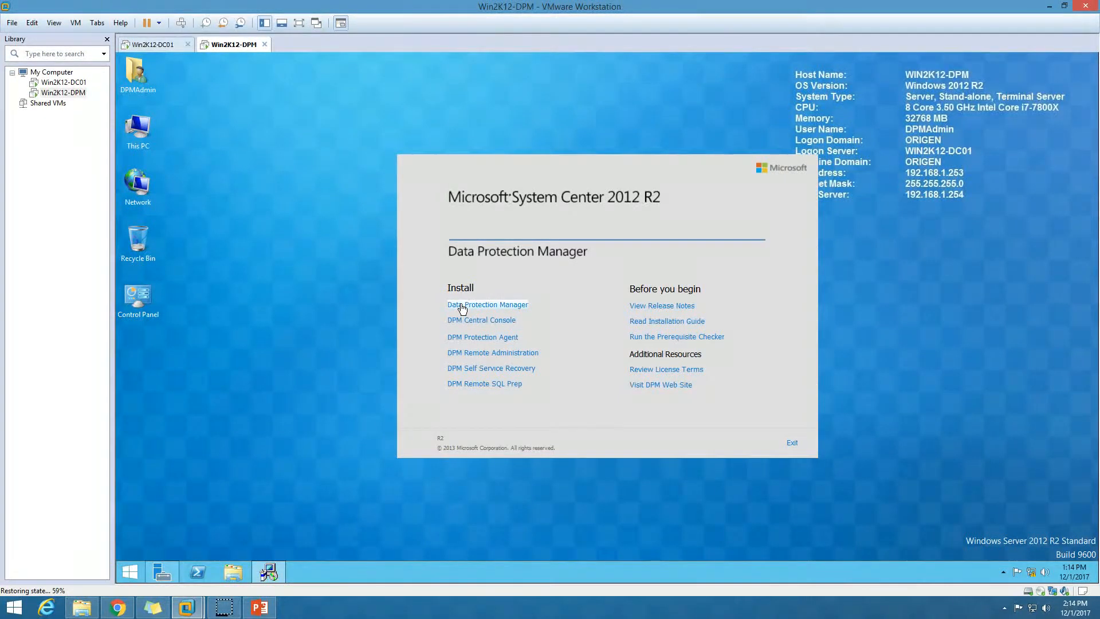
left_click(462, 307)
Accept the DPM license terms and move past Welcome to the SQL instance field.
left_click(527, 423)
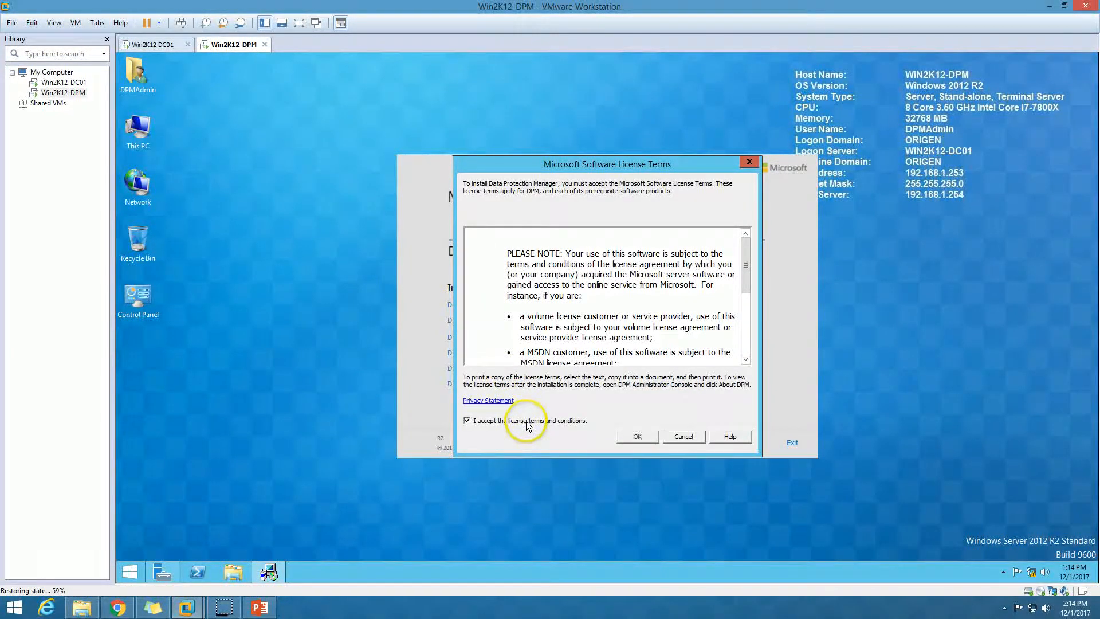
left_click(650, 438)
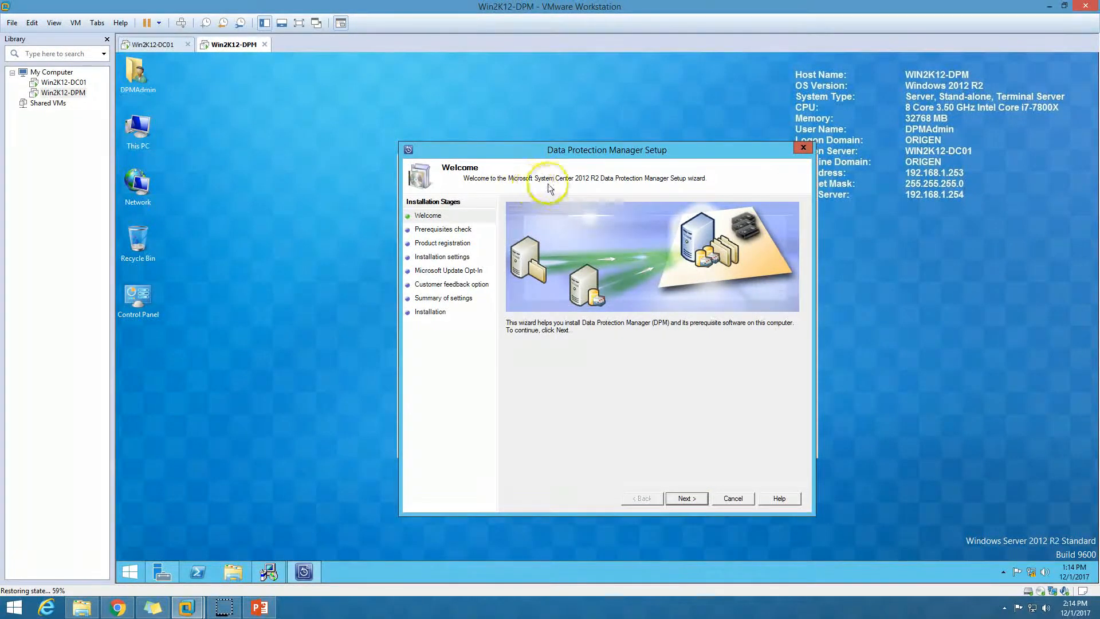
left_click(702, 497)
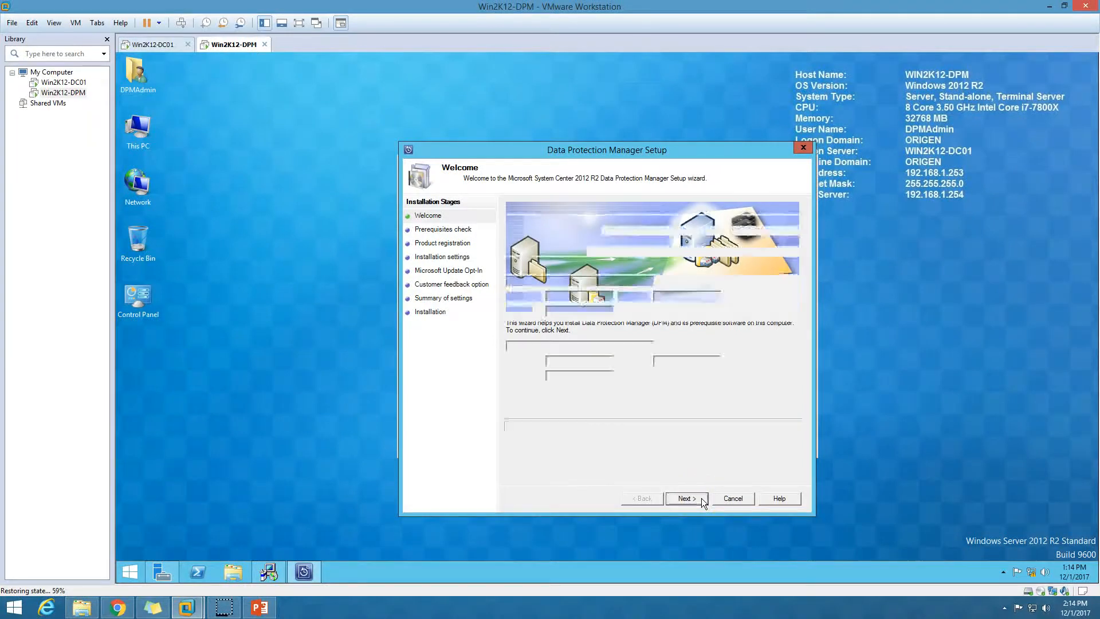
left_click(593, 282)
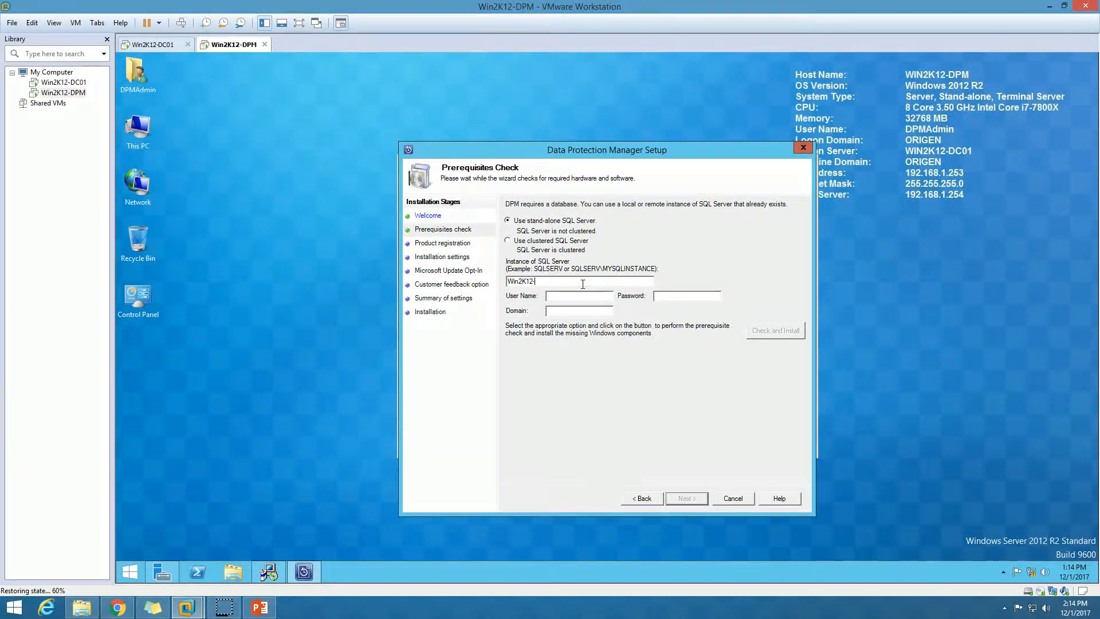
Set the SQL instance to Win2K12-DPM\MSSQLSERVER and run Check and Install.
type("\\MSSQLSERVER")
left_click(661, 296)
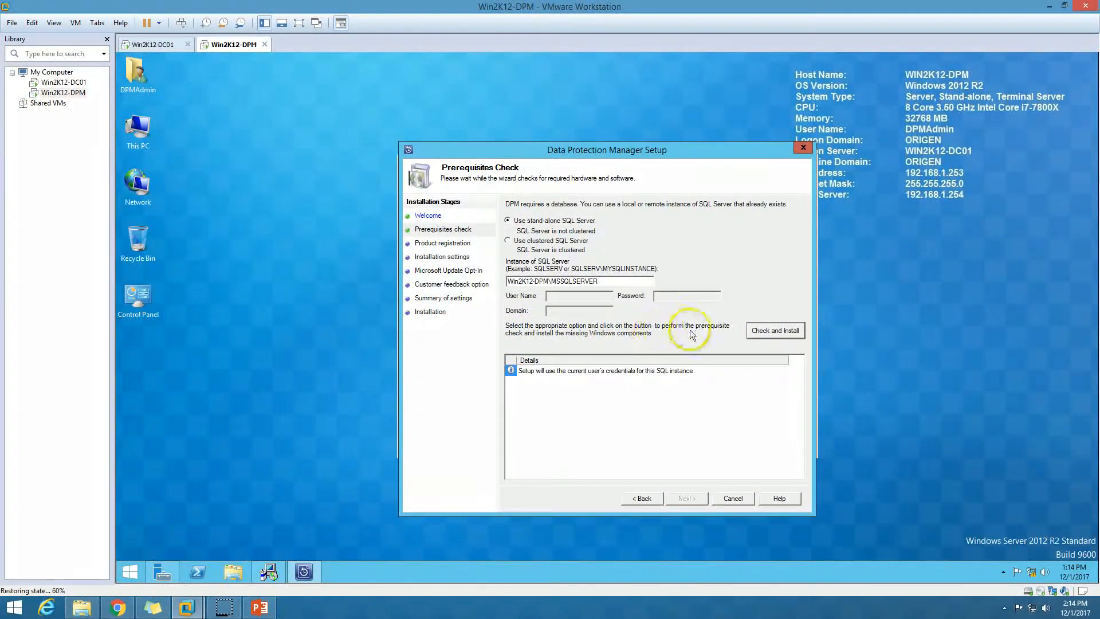
left_click(610, 372)
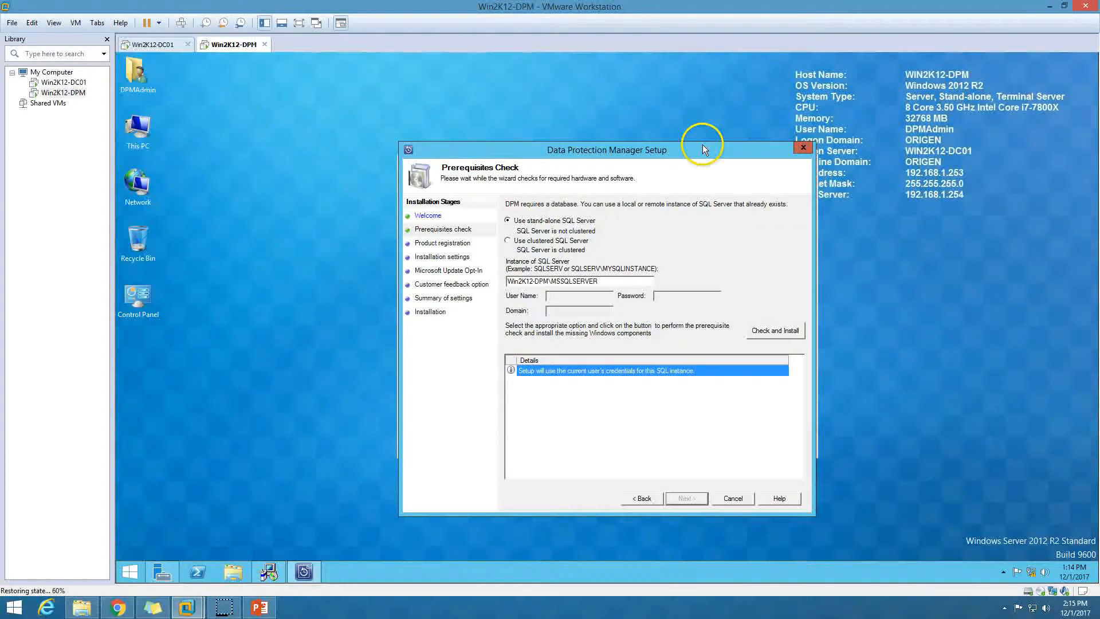
left_click(758, 330)
left_click(757, 333)
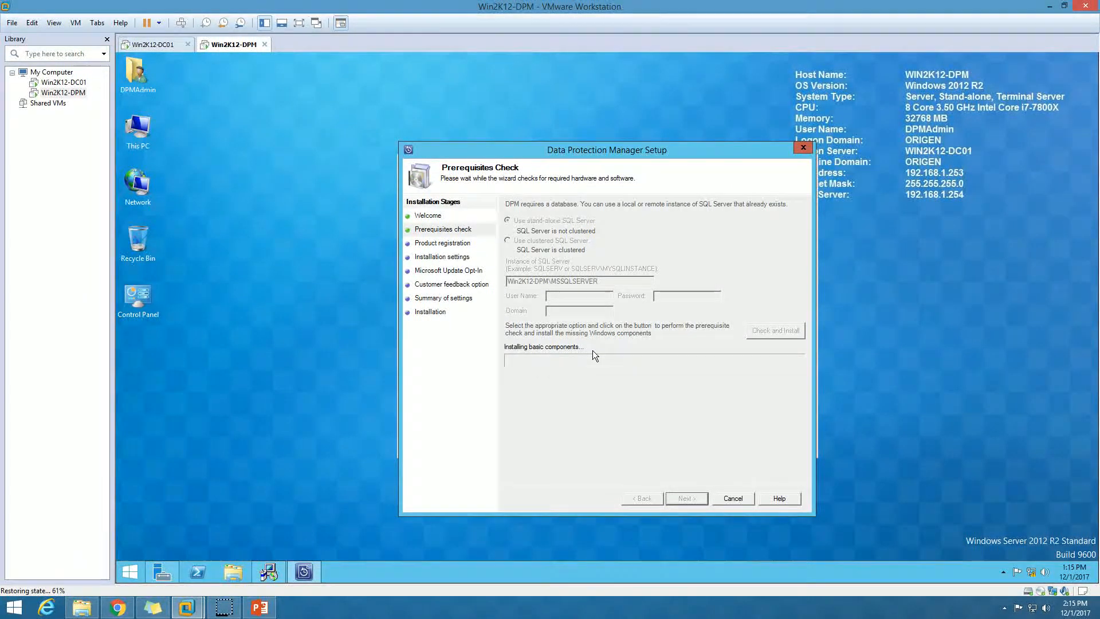
Review the SISFilter restart error and MSSQLSERVER warning, then cancel the DPM Setup wizard.
left_click(596, 367)
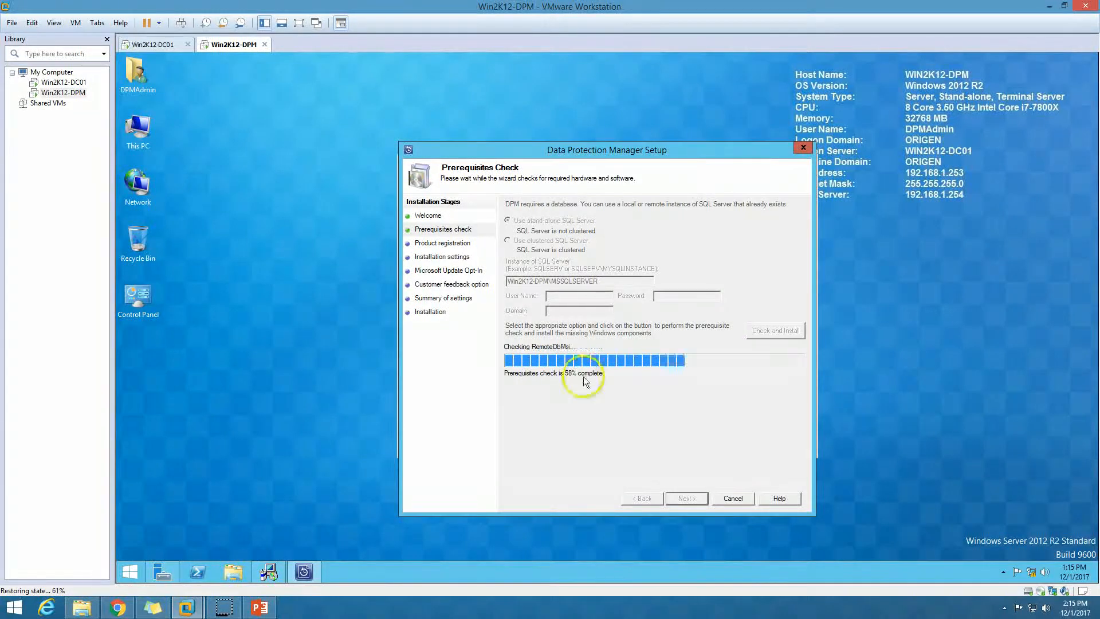
left_click(529, 397)
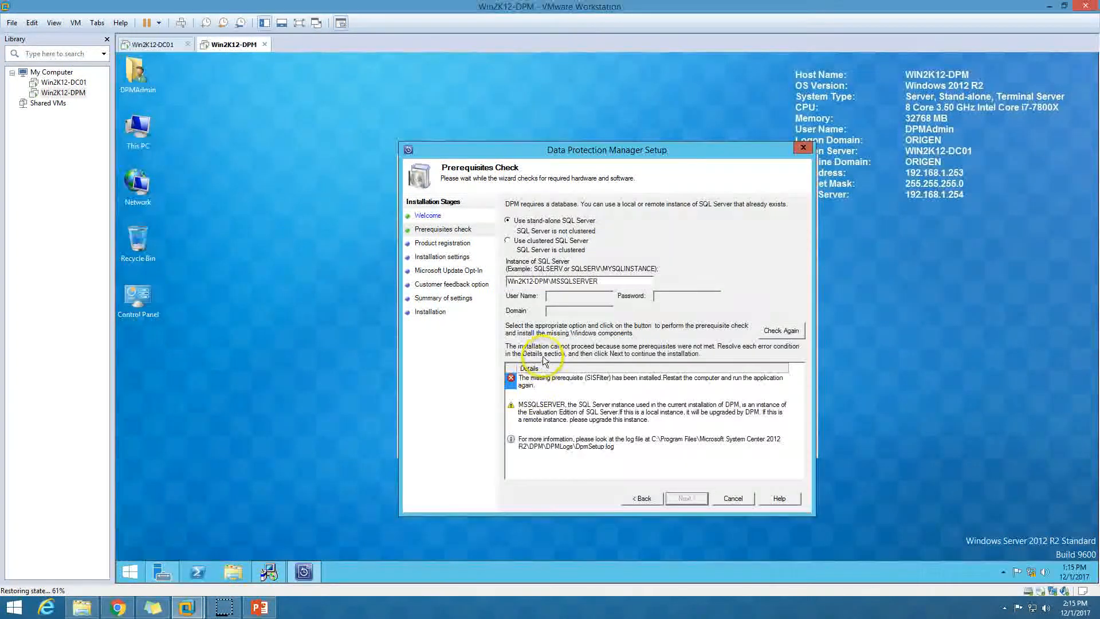
left_click(557, 383)
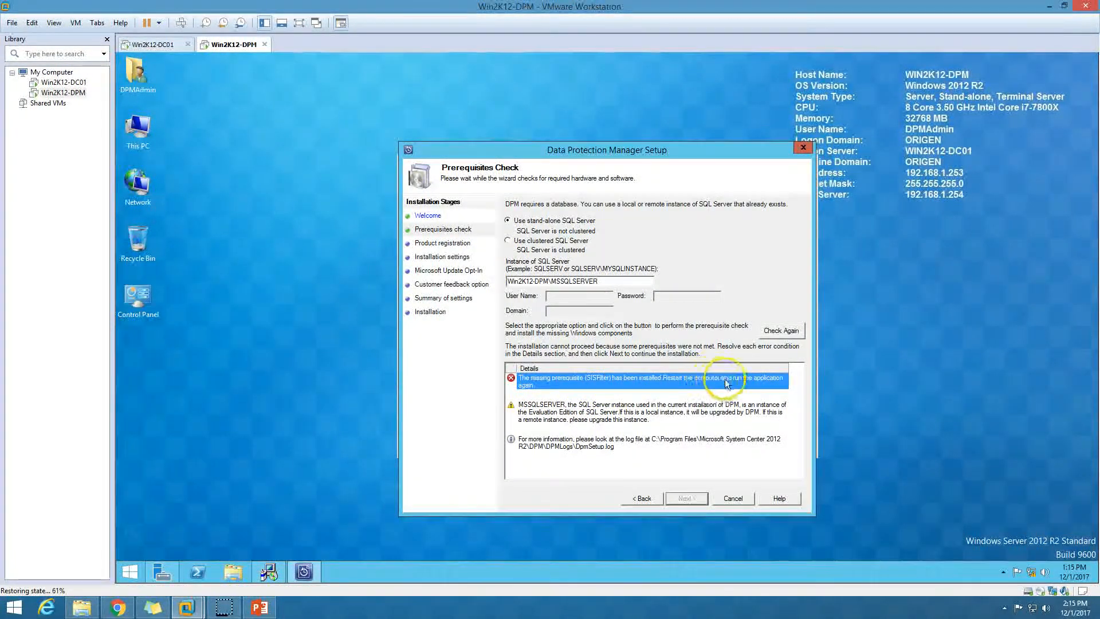
left_click(604, 405)
left_click(599, 381)
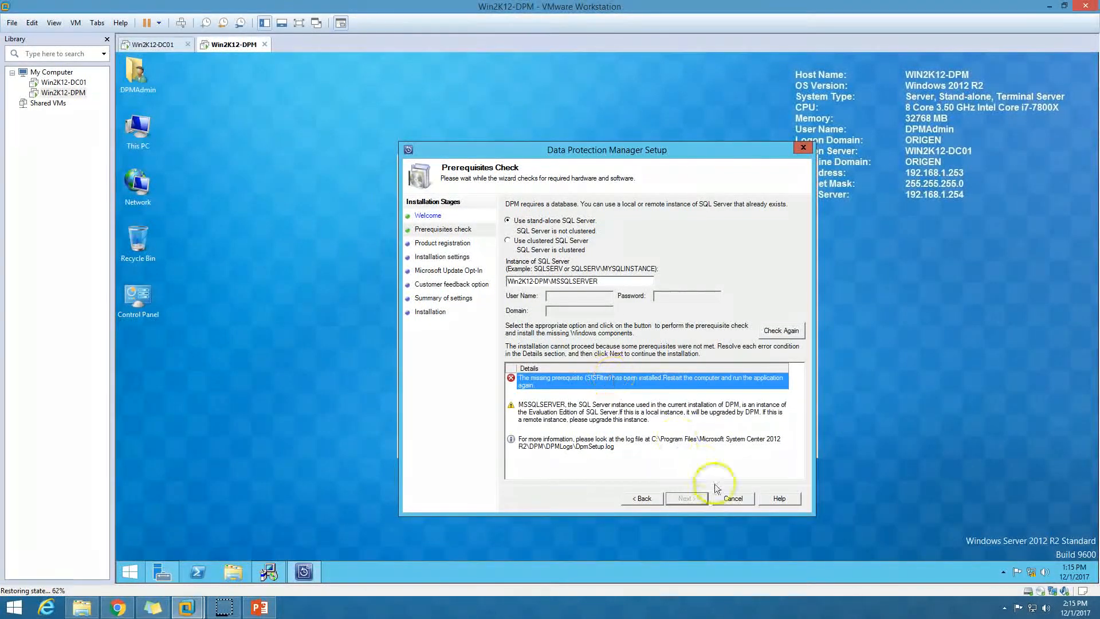
left_click(736, 500)
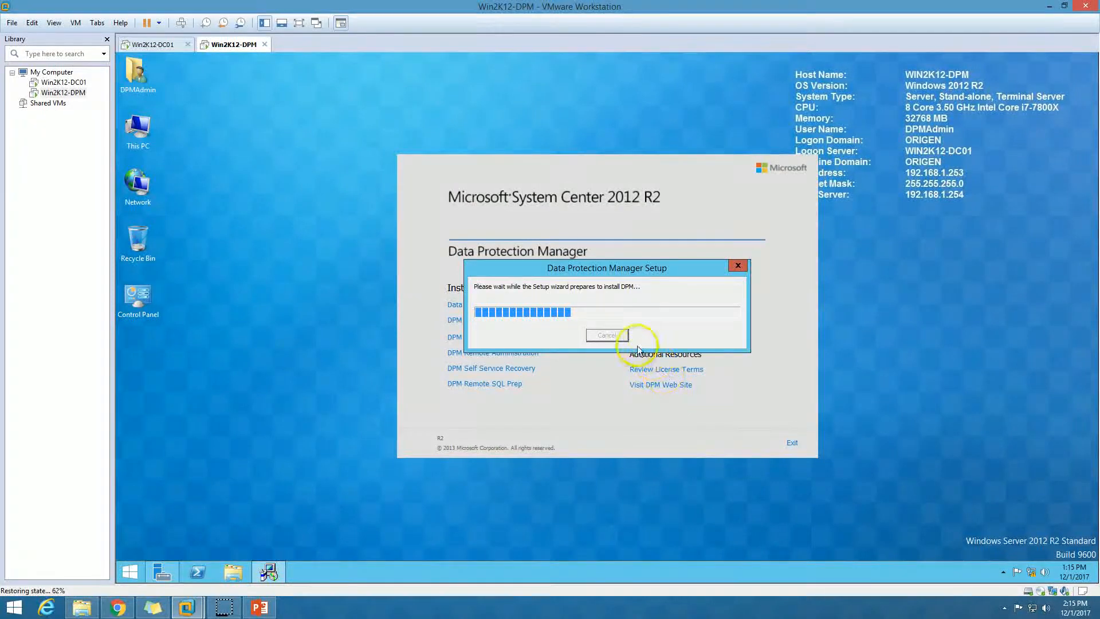
Exit the DPM setup launcher and restart the Win2K12-DPM virtual machine.
left_click(791, 442)
left_click(138, 573)
left_click(997, 97)
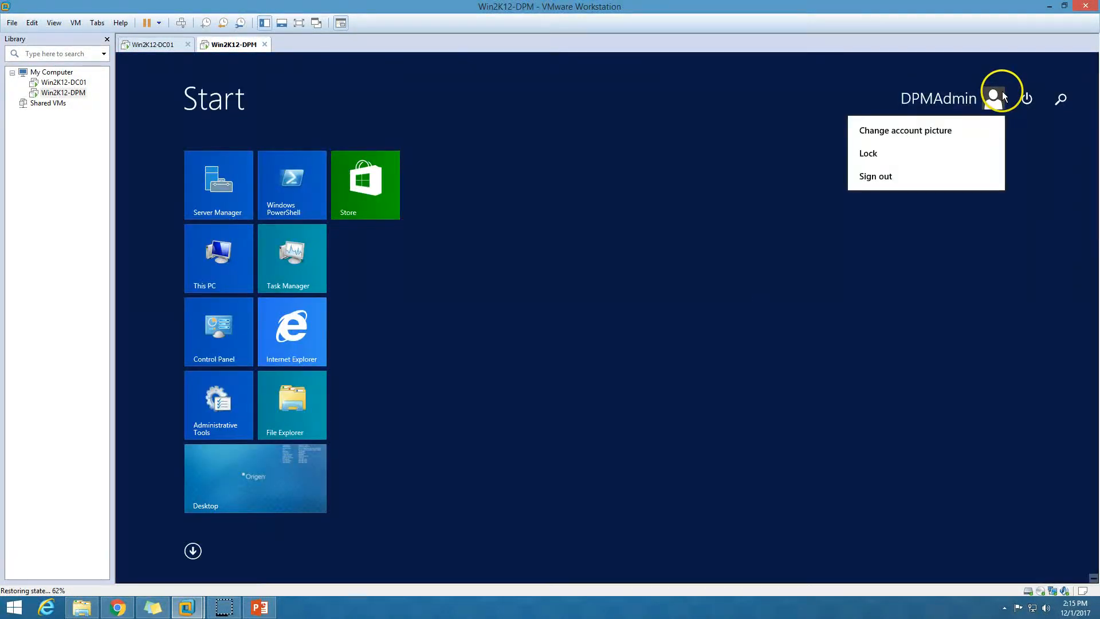
left_click(1027, 98)
left_click(1026, 99)
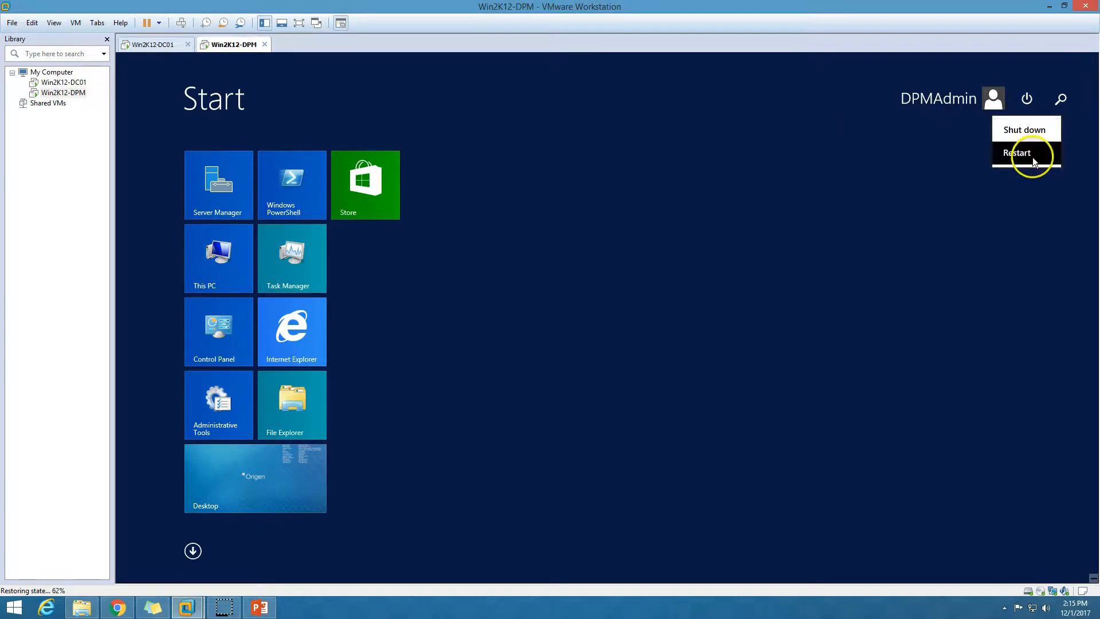
left_click(1034, 162)
left_click(1056, 192)
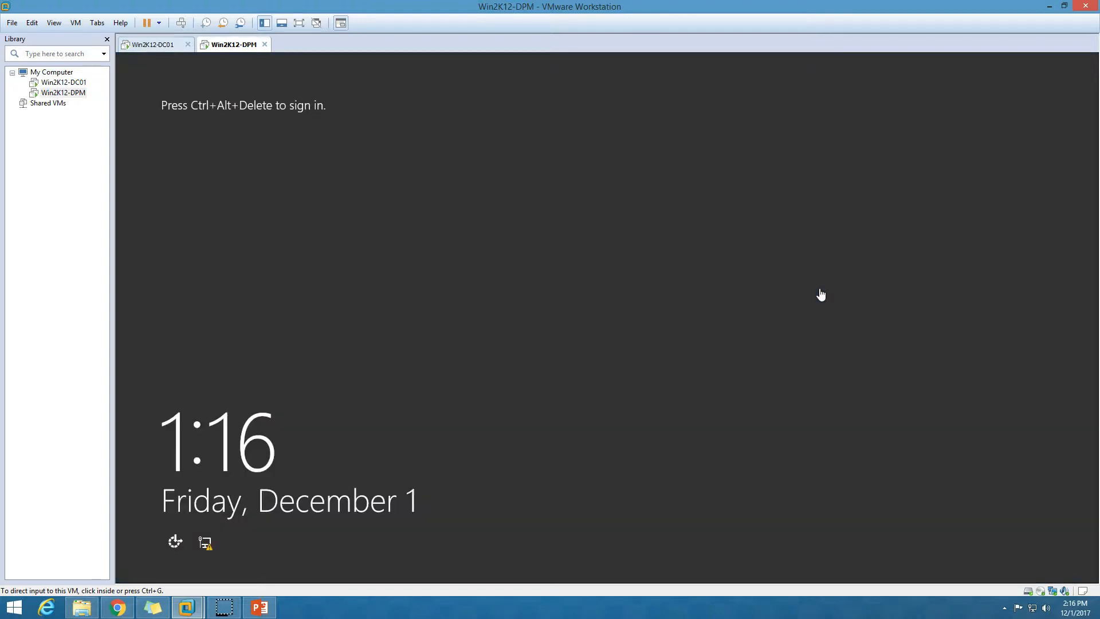
Sign back in to the VM as administrator with the account password.
left_click(181, 22)
left_click(610, 251)
type("**********")
key("Return")
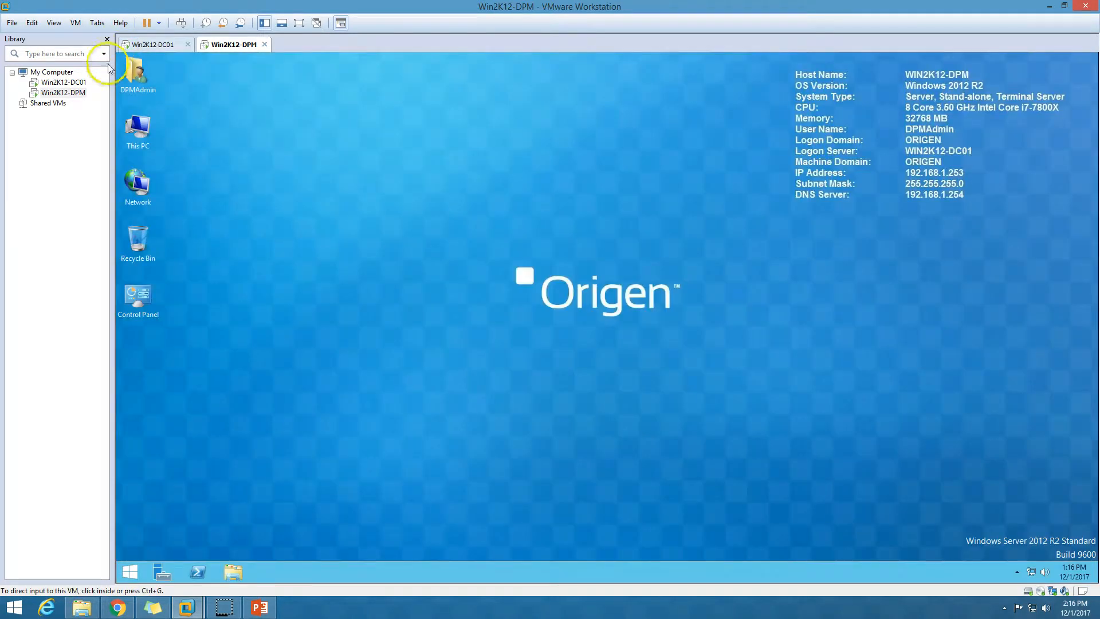
left_click(609, 322)
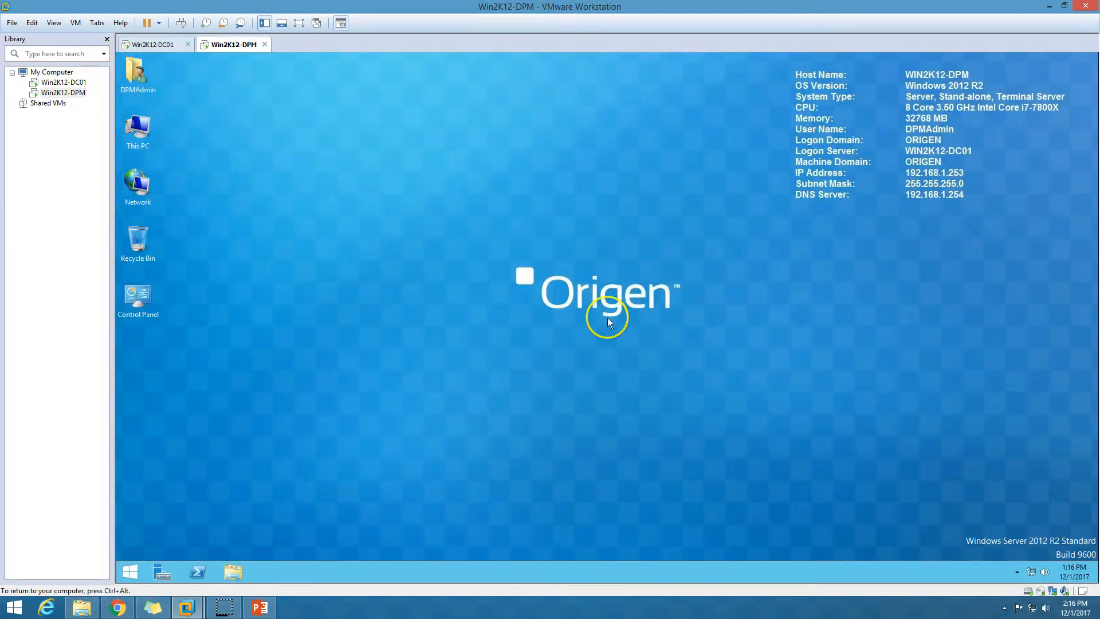
Relaunch DPM setup from the DVD drive and choose to install Data Protection Manager.
double_click(150, 125)
double_click(603, 311)
left_click(658, 334)
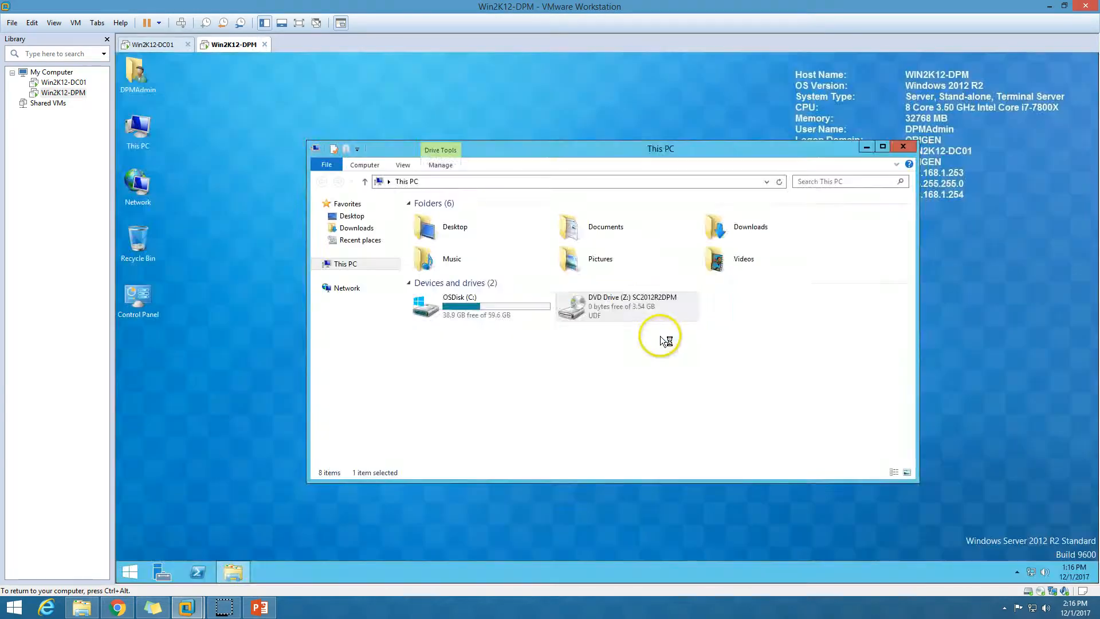
left_click(867, 145)
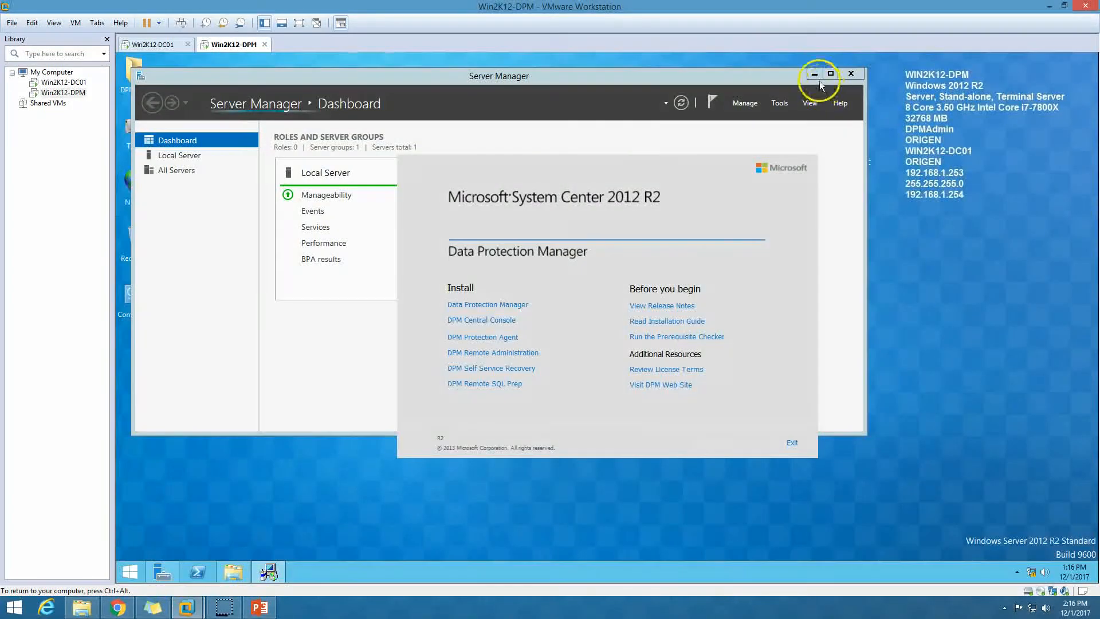
left_click(814, 74)
left_click(493, 304)
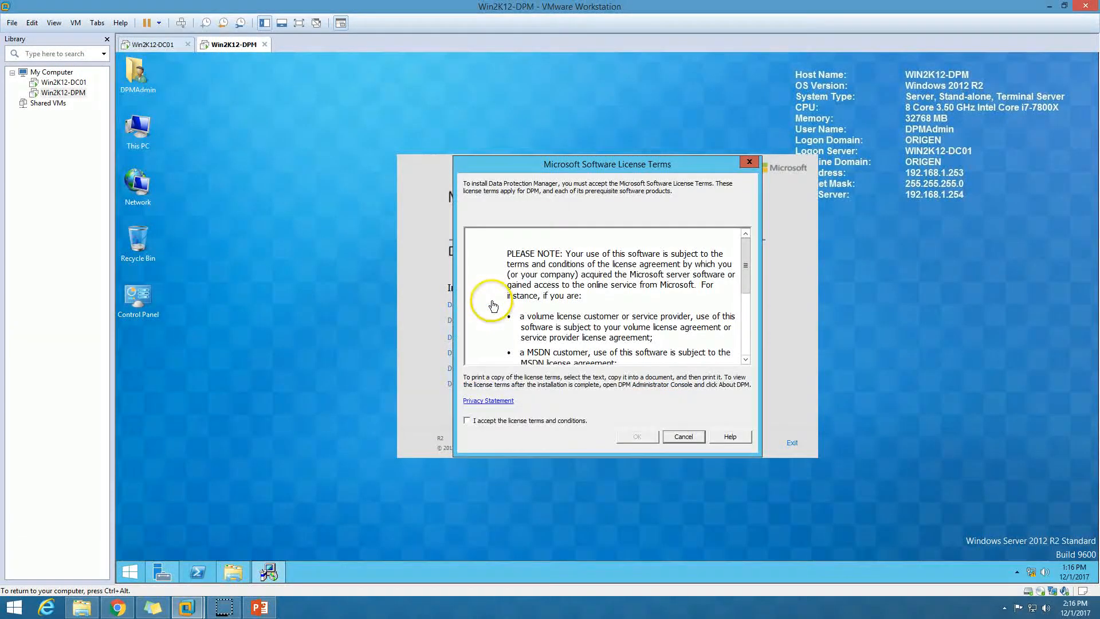
Accept the license, pass Welcome, and enter Win2K12-DPM\MSSQLSERVER as the SQL instance.
left_click(538, 420)
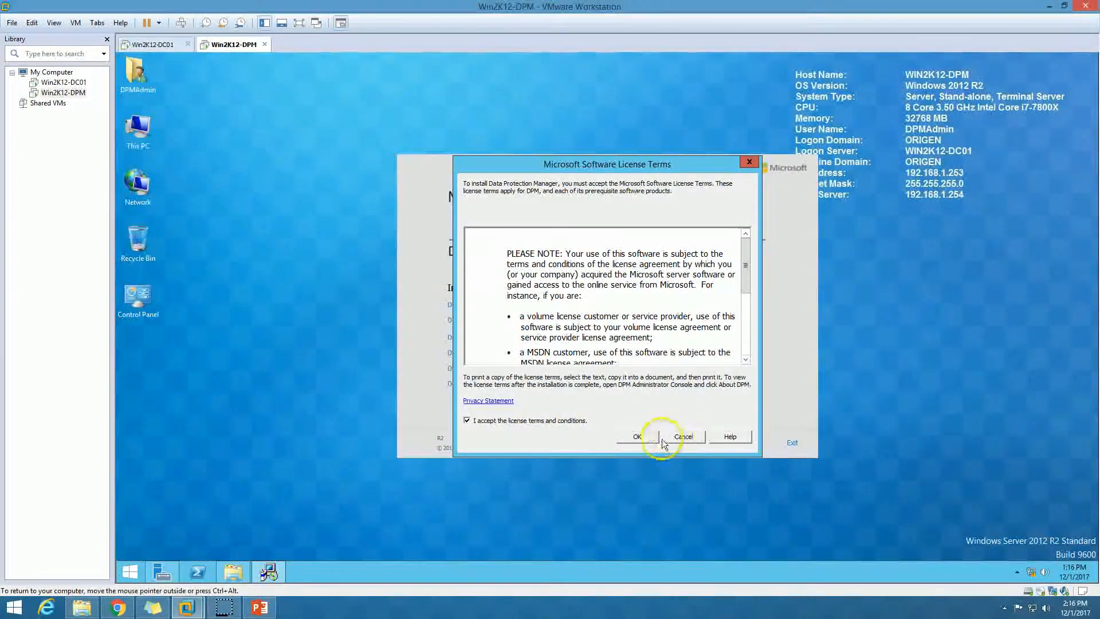
left_click(650, 437)
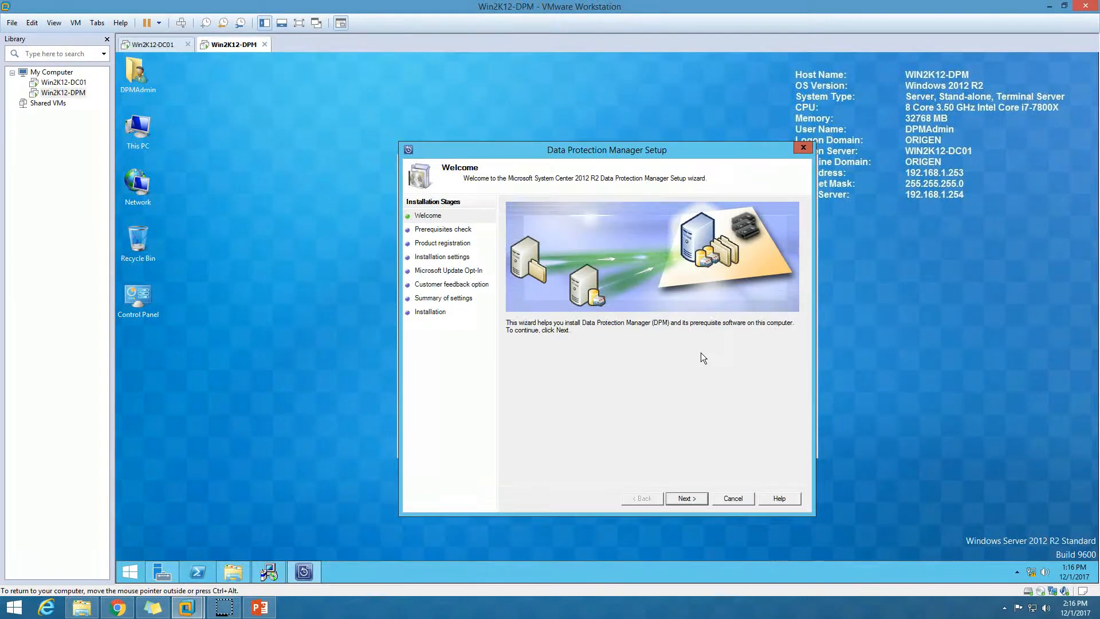
left_click(686, 499)
left_click(566, 282)
type("Win2K12-")
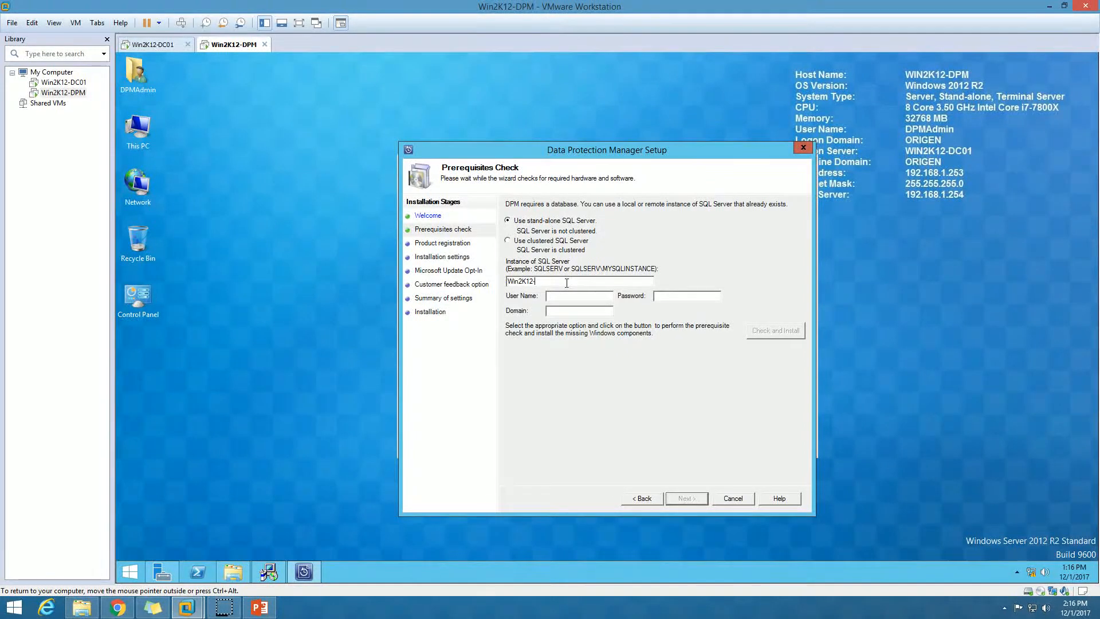
type("DPM\\MSSQLSERVER")
Run Check and Install, review the evaluation-edition SQL warning, and continue to Product Registration.
left_click(776, 331)
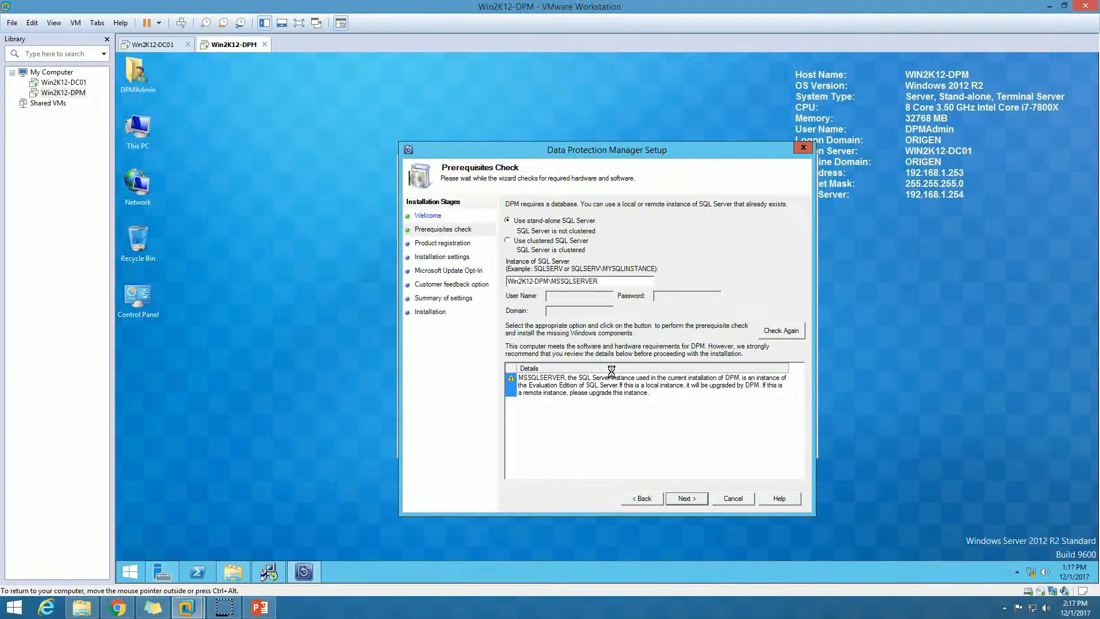
left_click(606, 384)
left_click(606, 406)
left_click(547, 382)
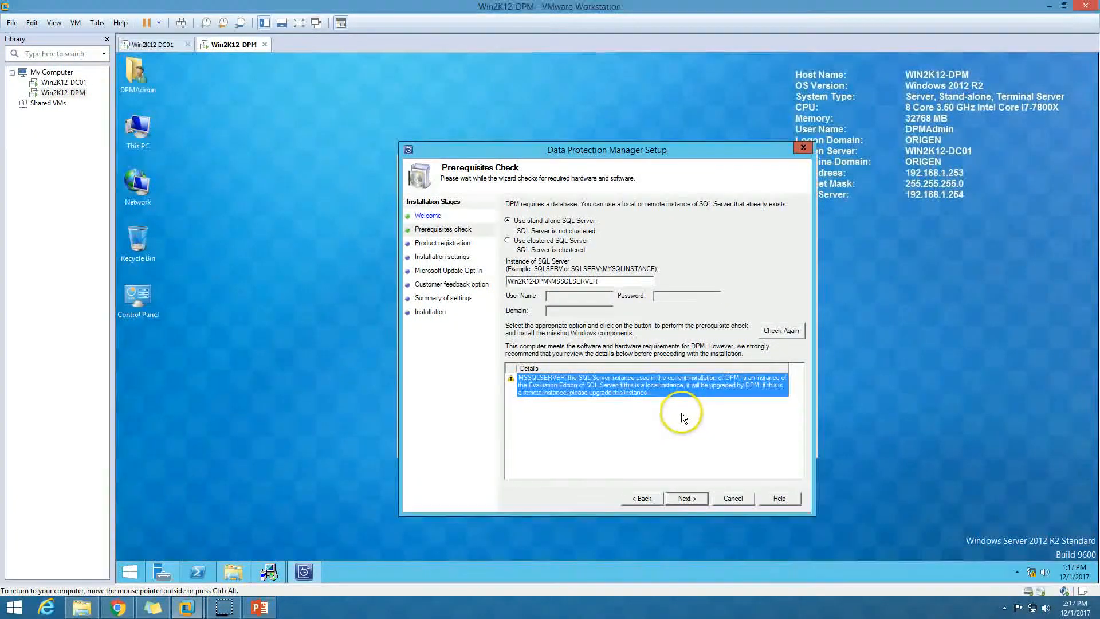
left_click(687, 498)
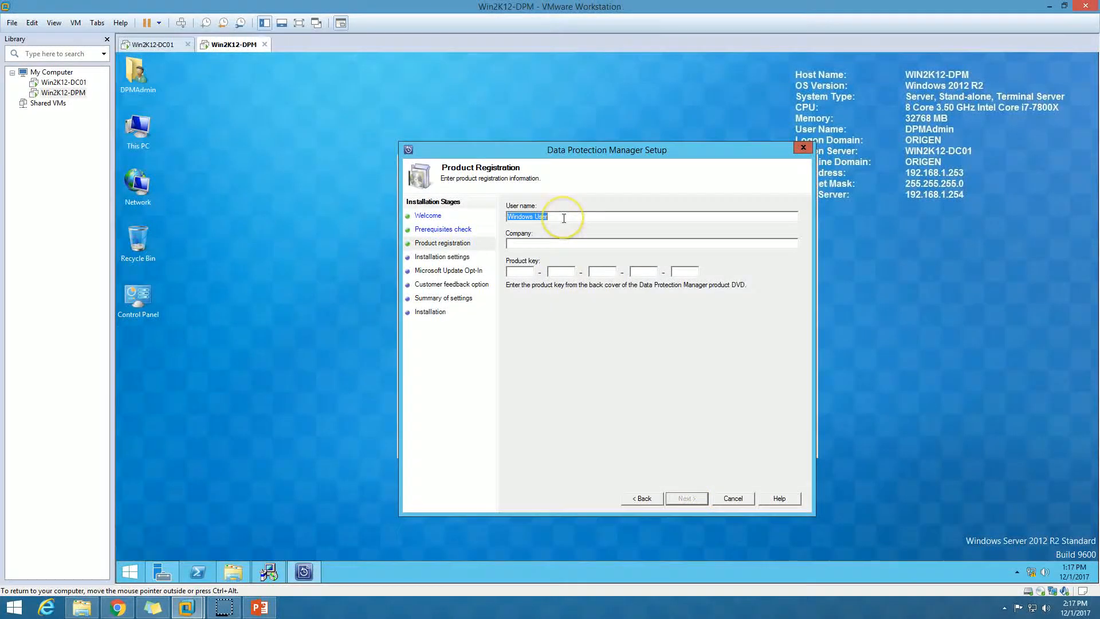
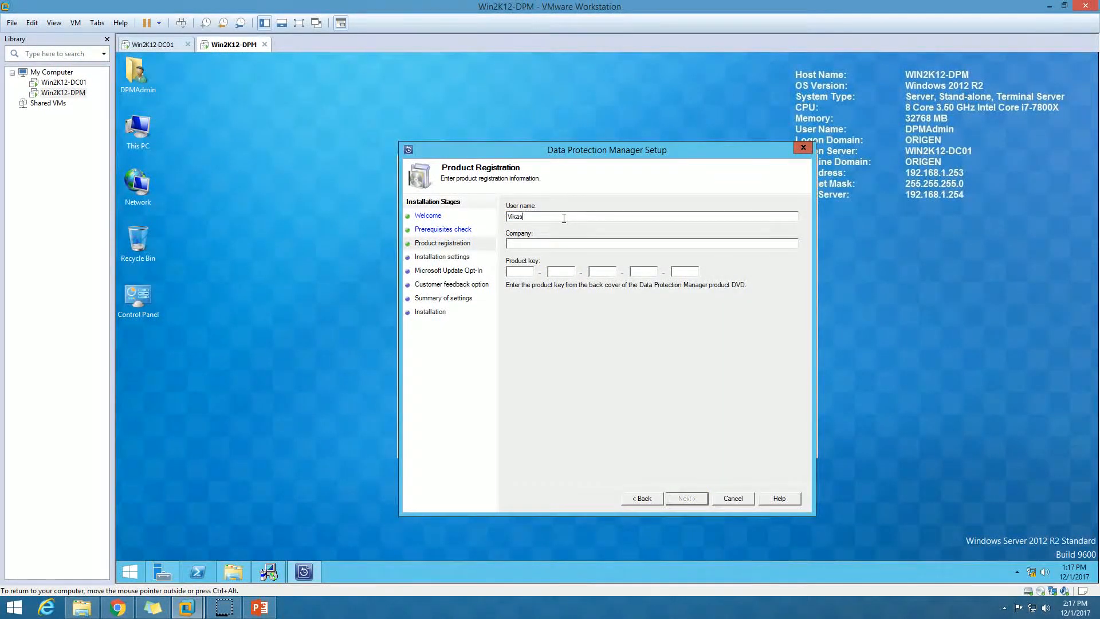
Register with the user's name and company ORIGEN, keeping the default install location.
key("Tab")
type("ORIGEN")
left_click(522, 274)
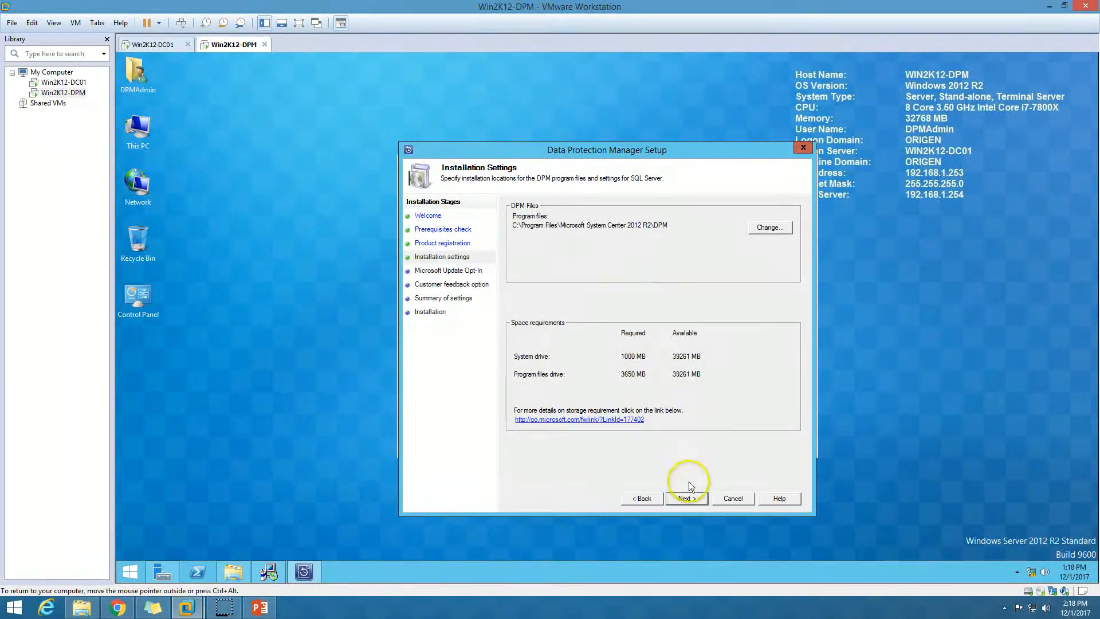
left_click(689, 499)
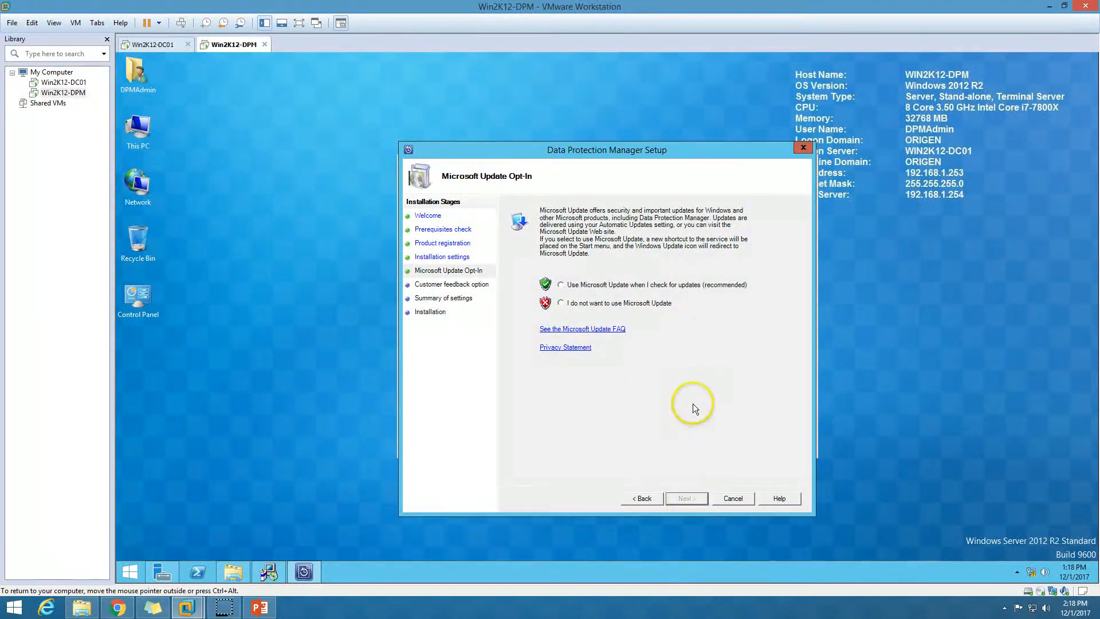
Decline Microsoft Update and choose to be reminded later about the customer experience program.
left_click(605, 304)
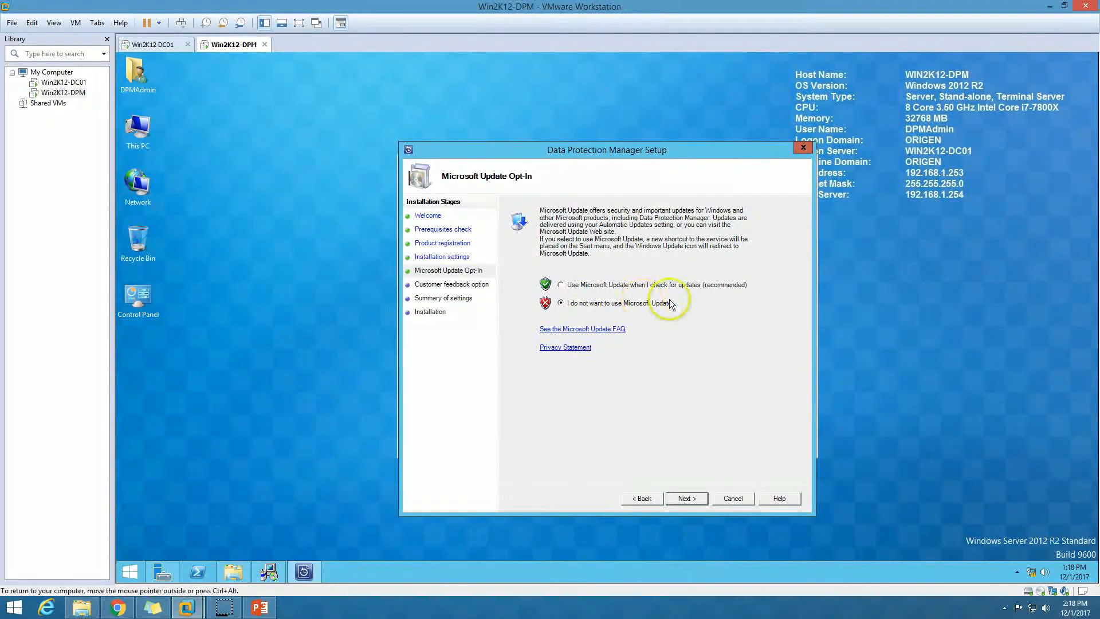
left_click(696, 500)
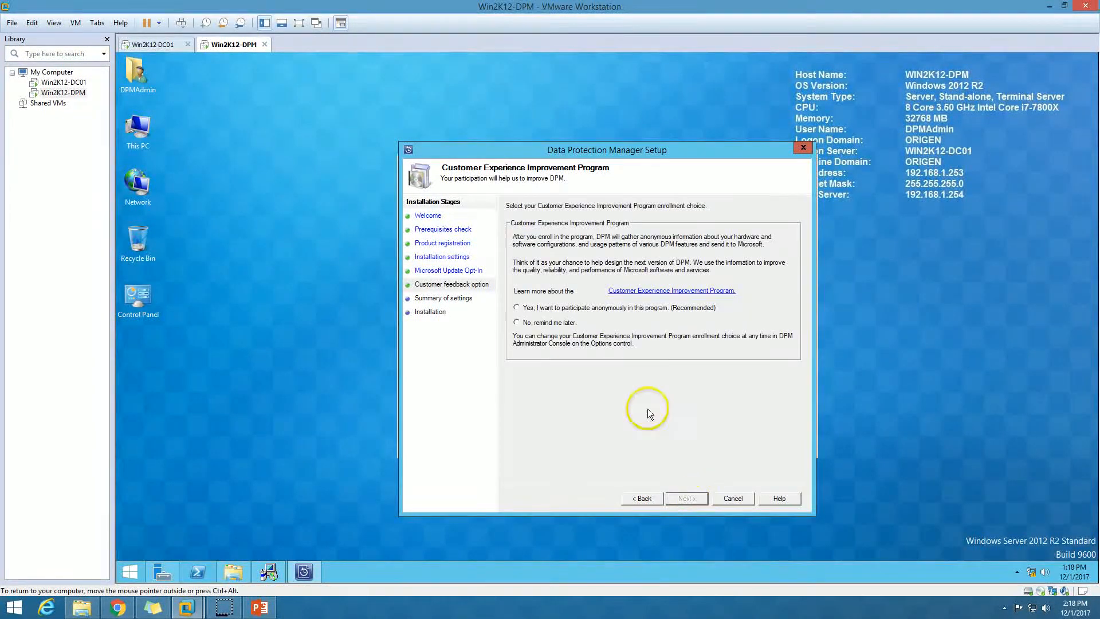
left_click(525, 323)
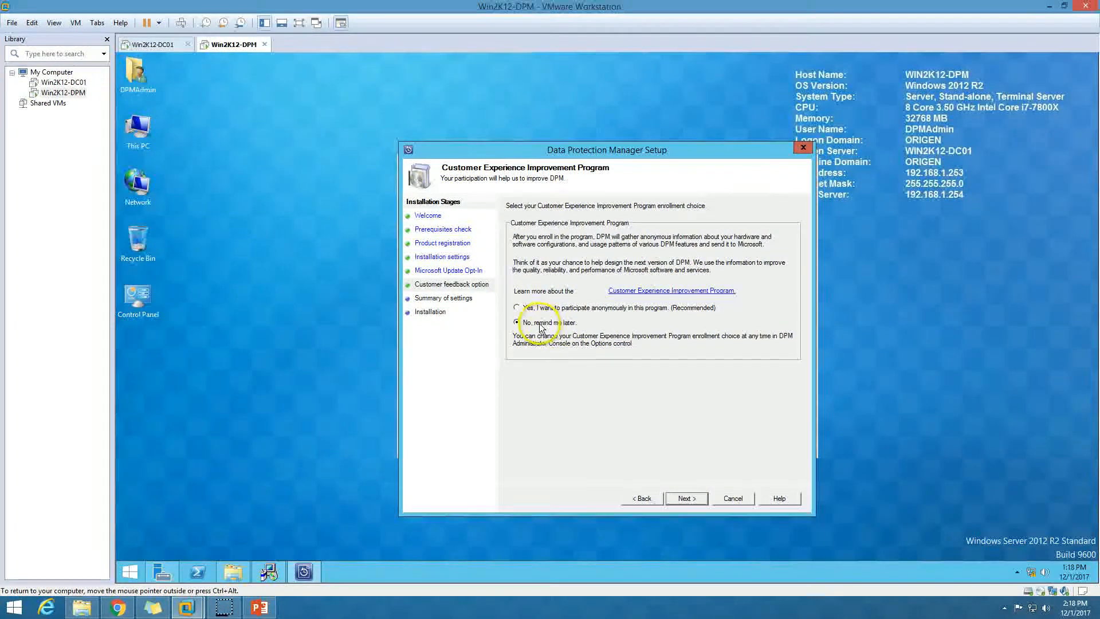
left_click(699, 500)
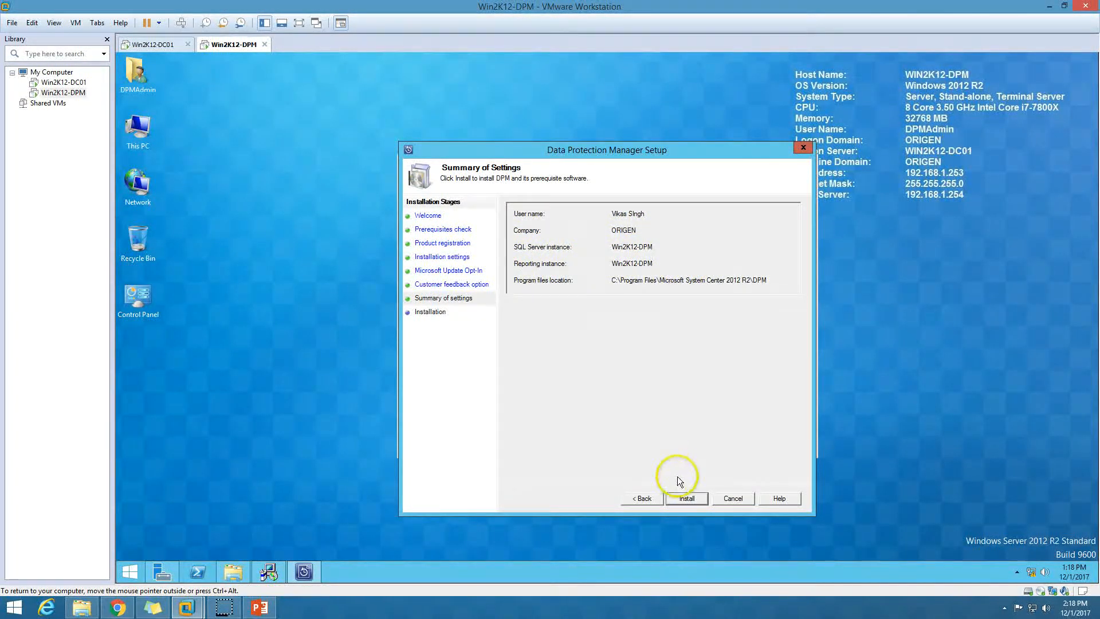
Install DPM from the Summary of Settings page and wait for the completion message.
left_click(687, 497)
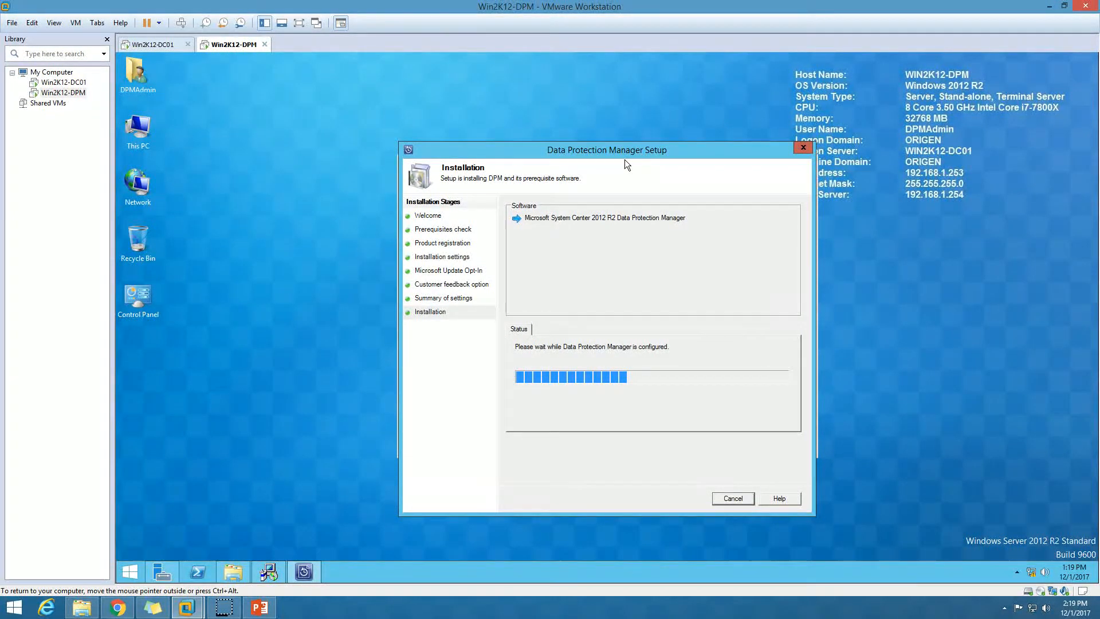
left_click_drag(630, 153, 675, 147)
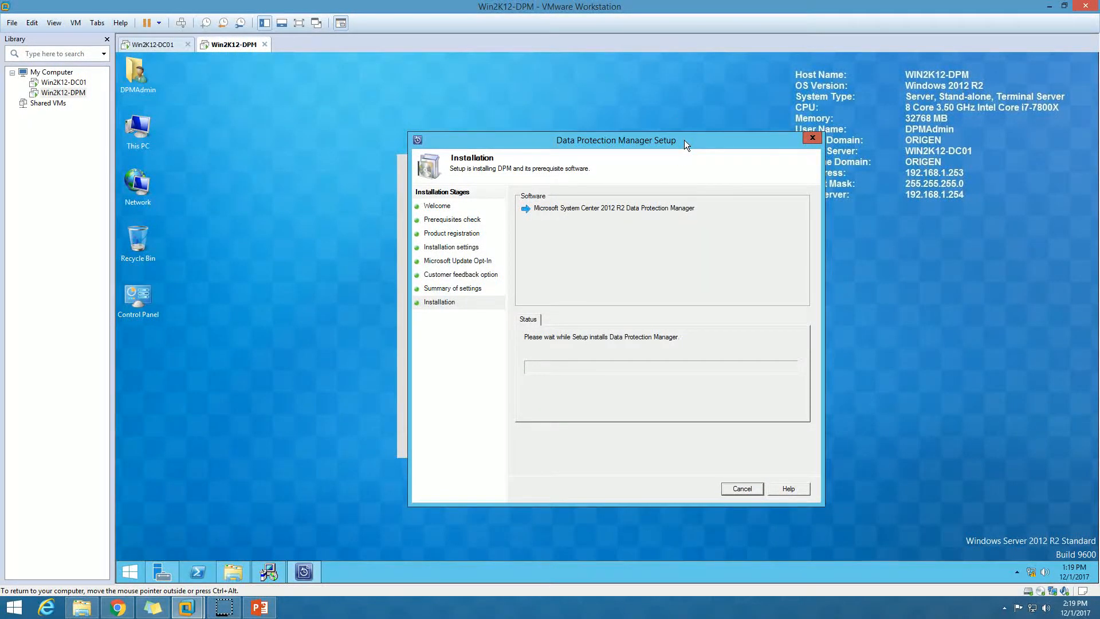
left_click_drag(684, 140, 679, 141)
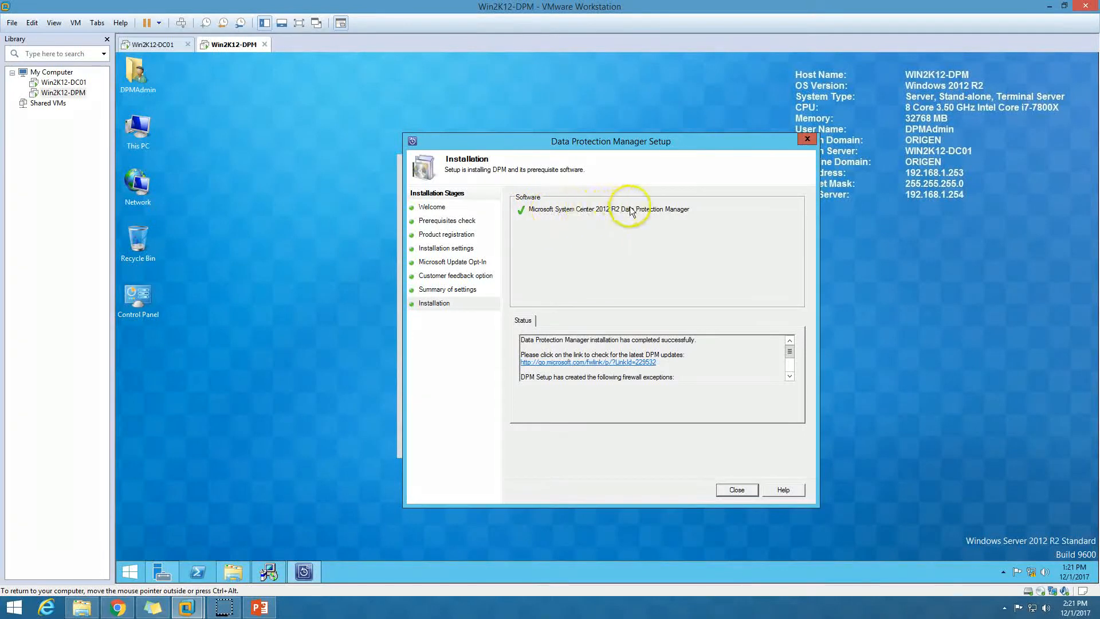
left_click_drag(520, 340, 695, 340)
Close setup and Windows Update, then launch the DPM Administrator Console with admin rights.
left_click(736, 490)
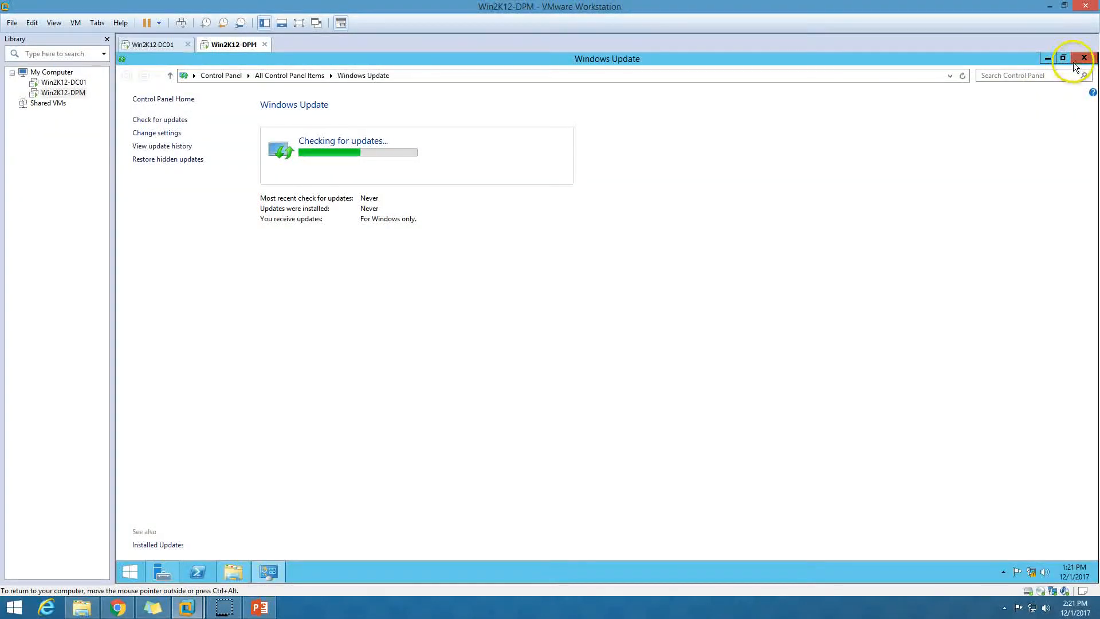
left_click(1084, 58)
right_click(252, 291)
left_click(278, 324)
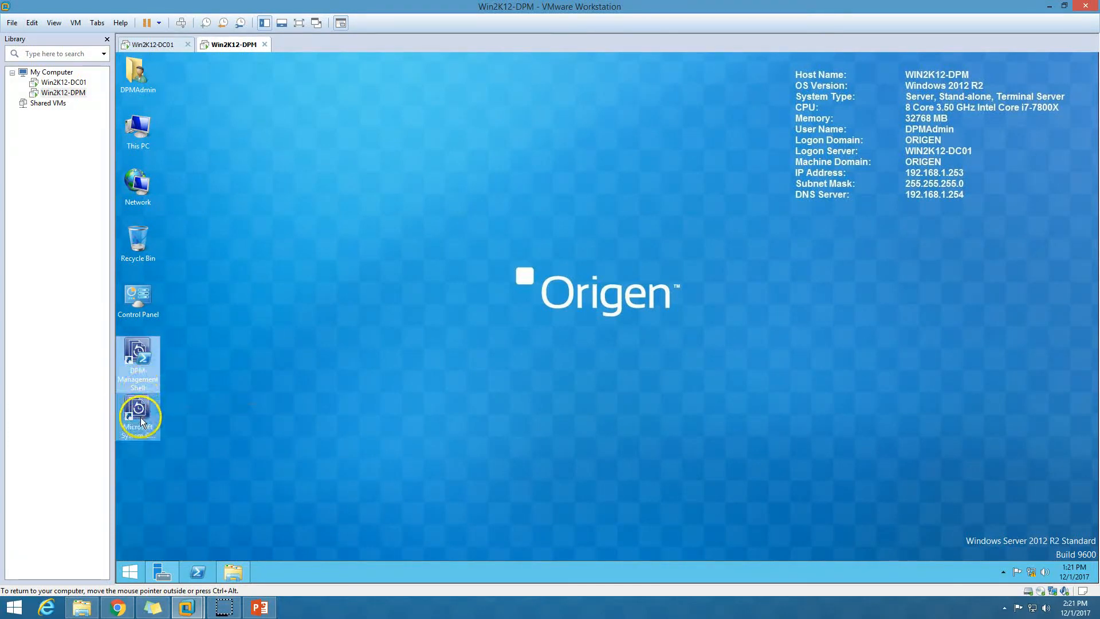
double_click(143, 470)
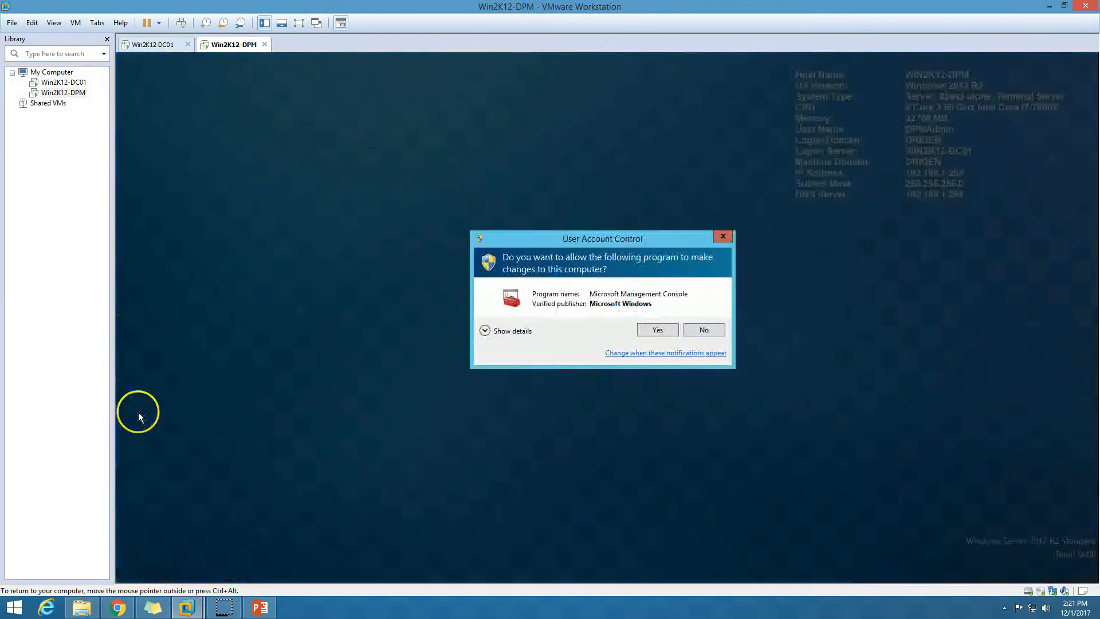
left_click(660, 331)
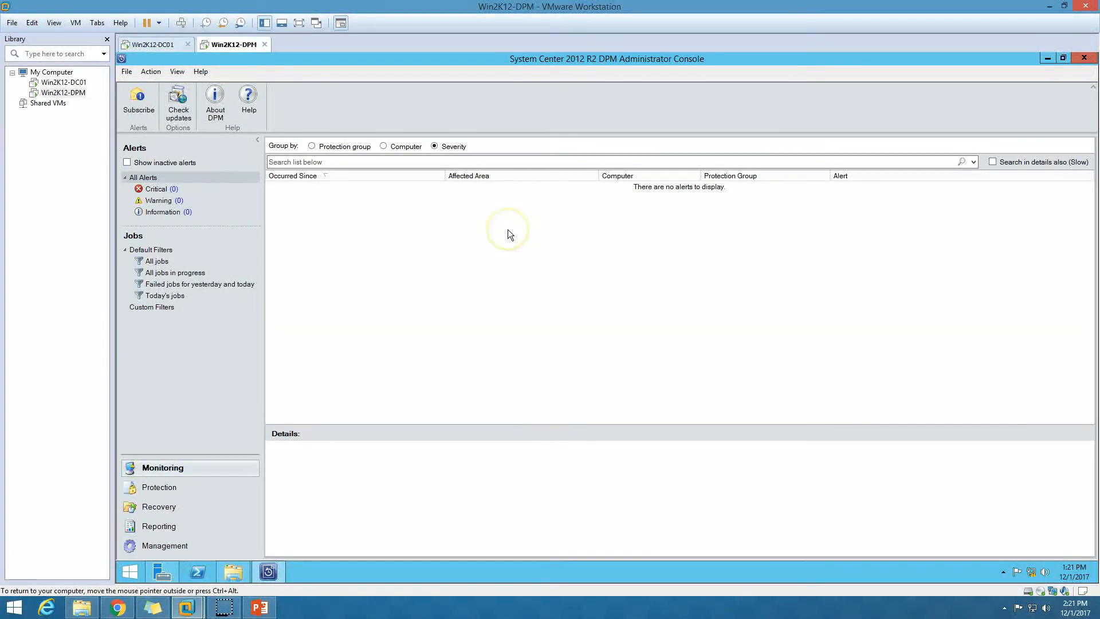
left_click(150, 491)
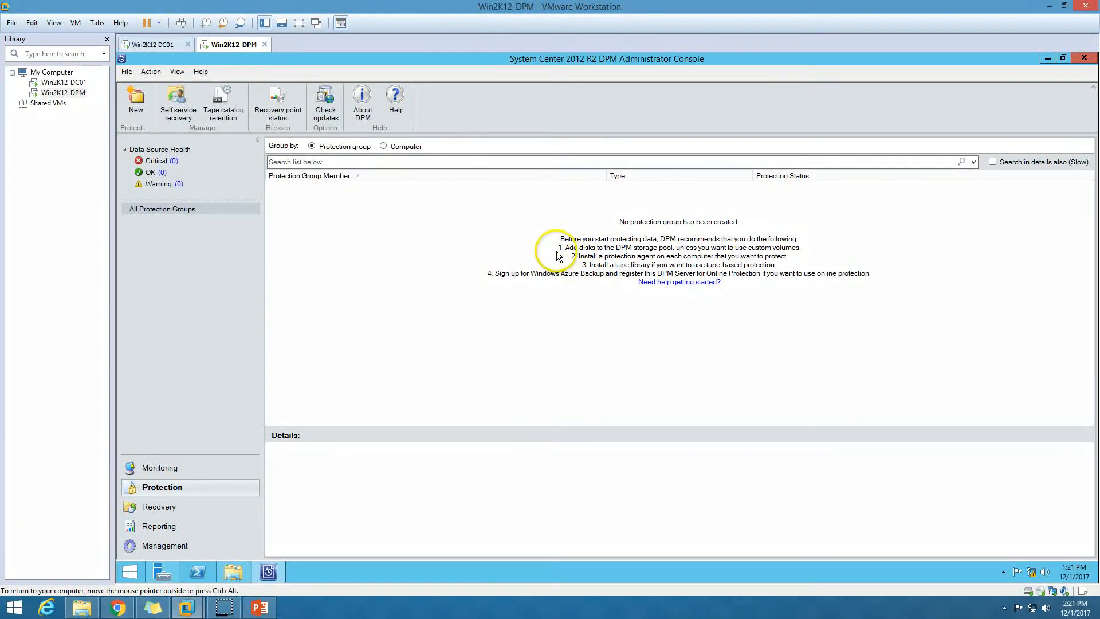
left_click(182, 507)
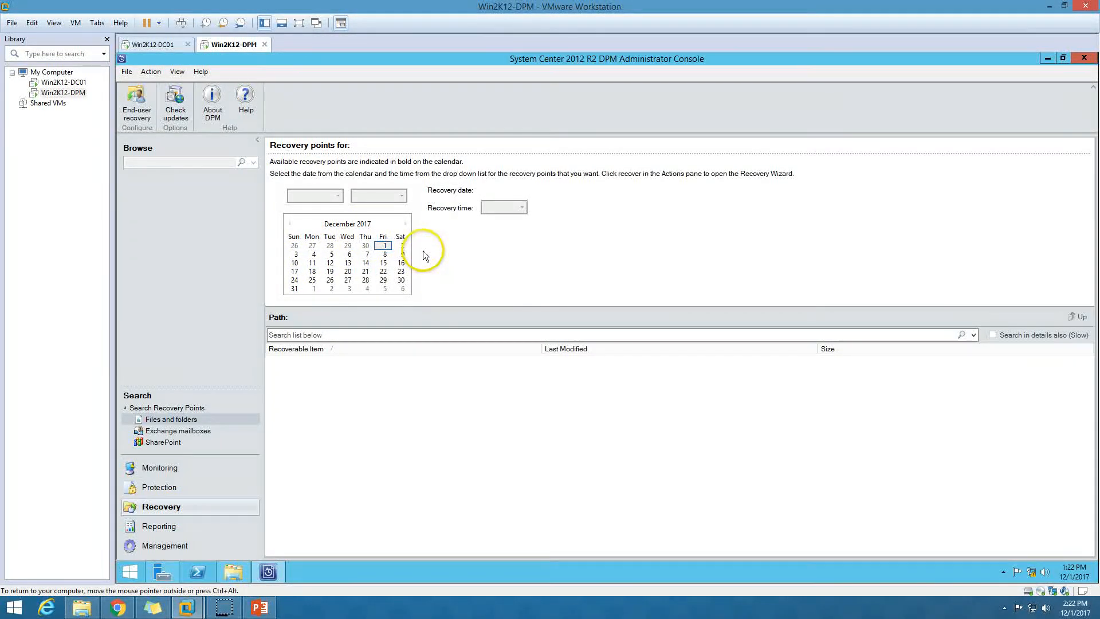
left_click(182, 526)
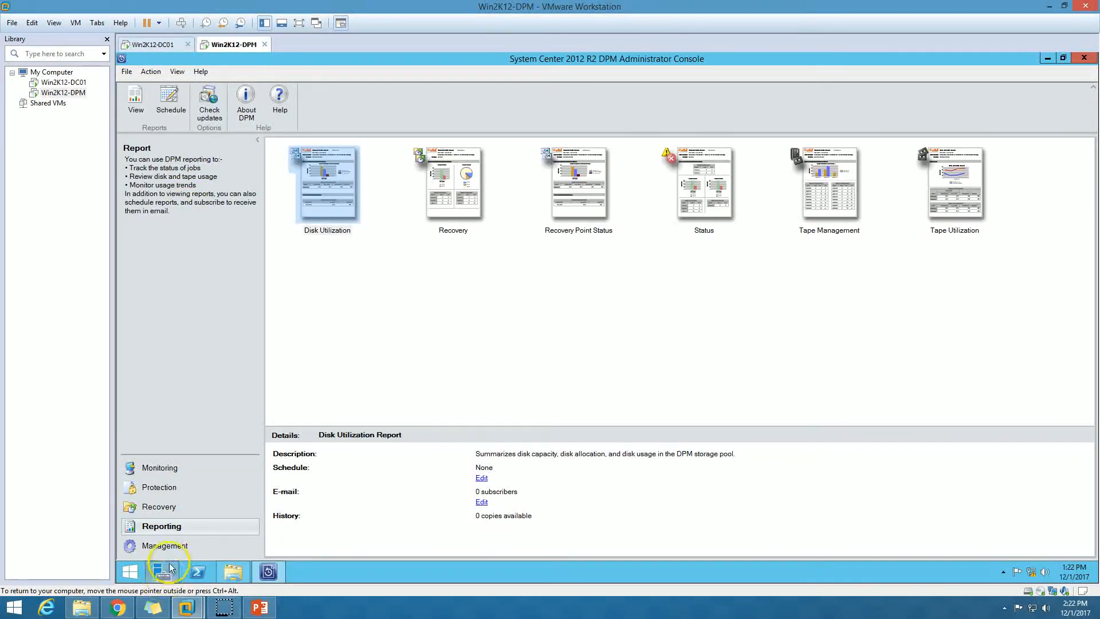
left_click(165, 546)
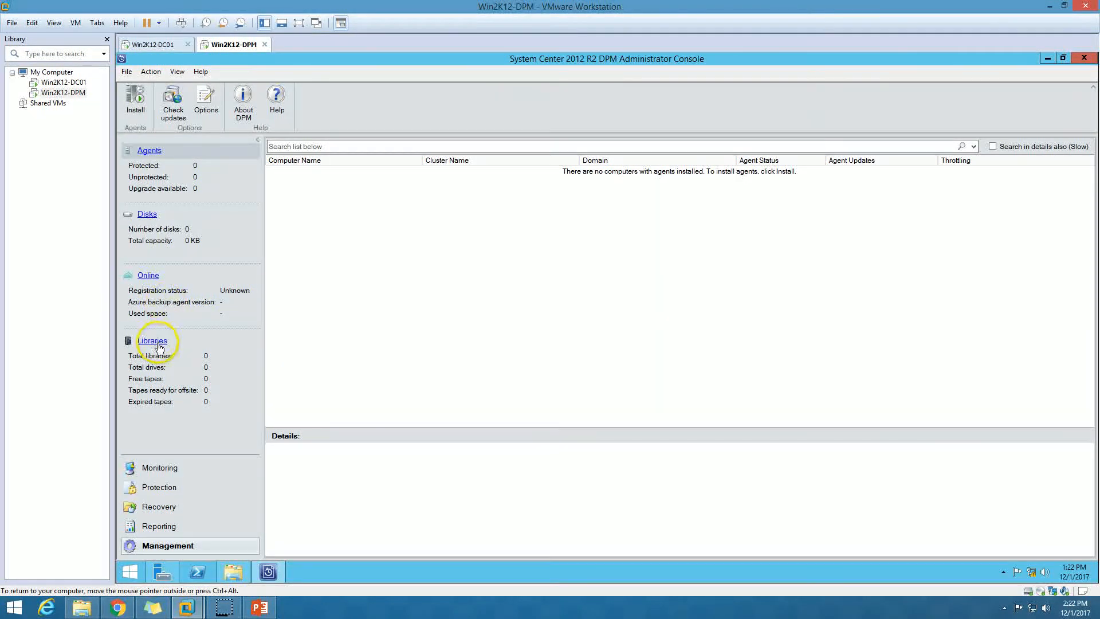
left_click(158, 468)
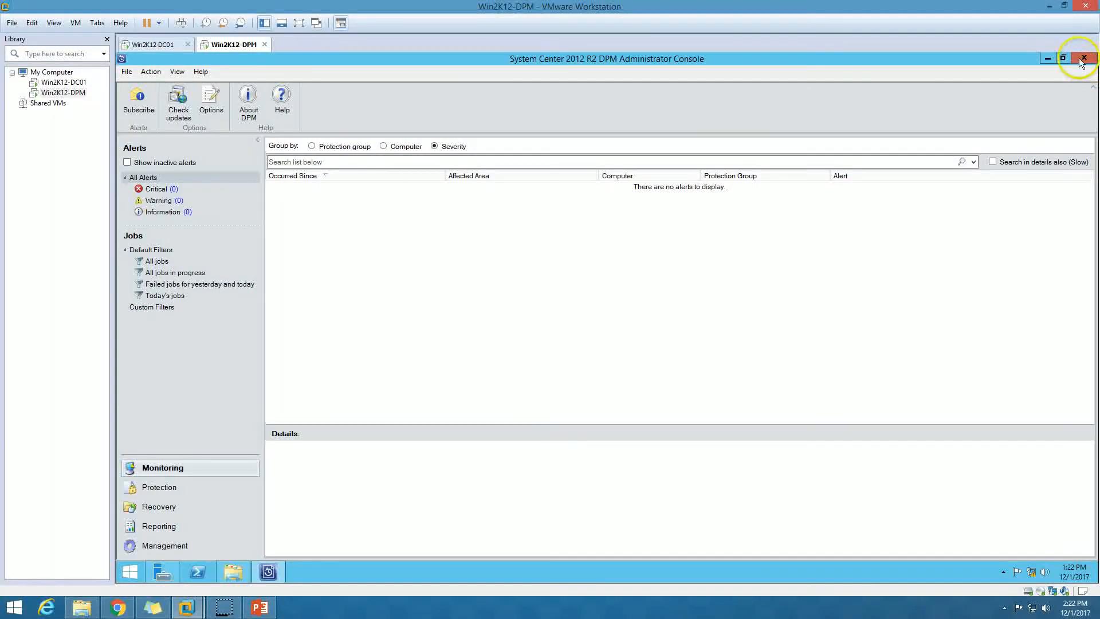
left_click(255, 611)
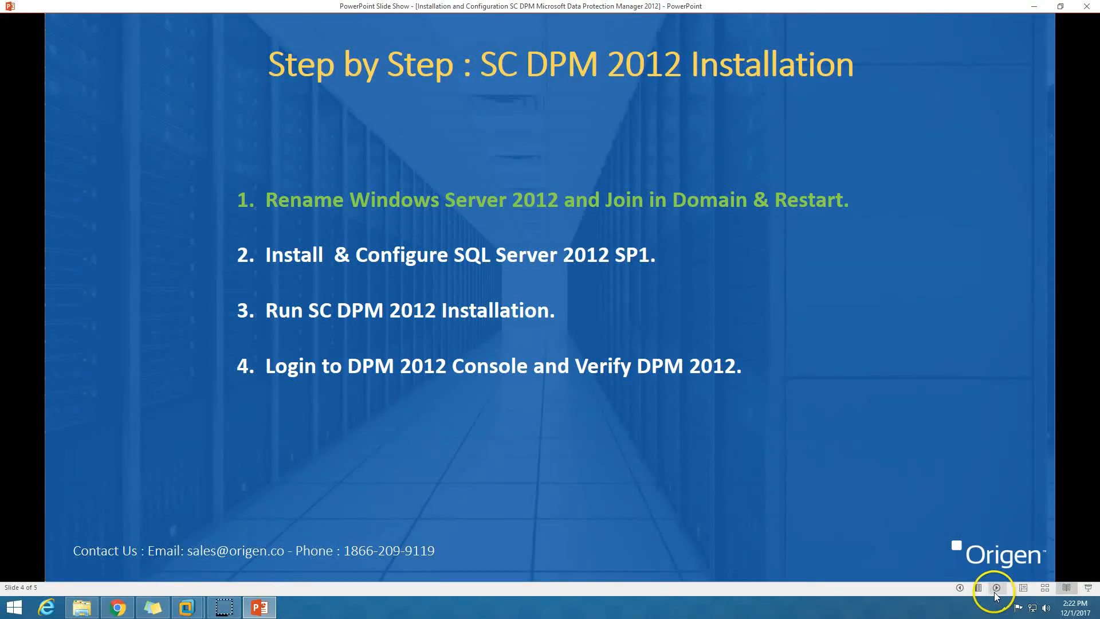
Advance the PowerPoint slide show to the final Origen contact slide, slide 5 of 5.
left_click(994, 592)
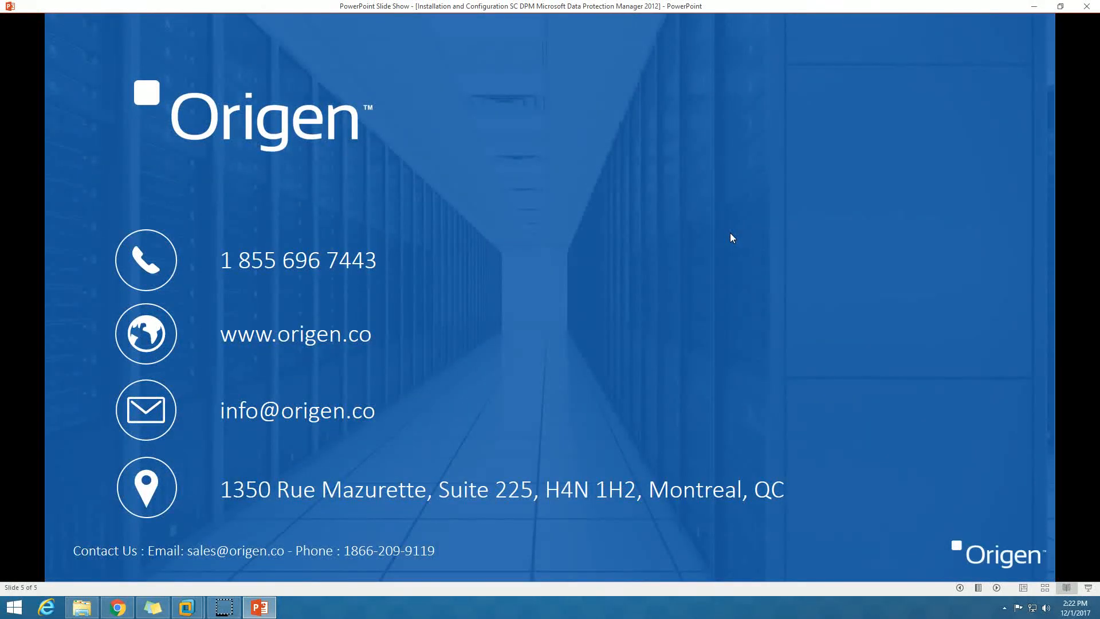